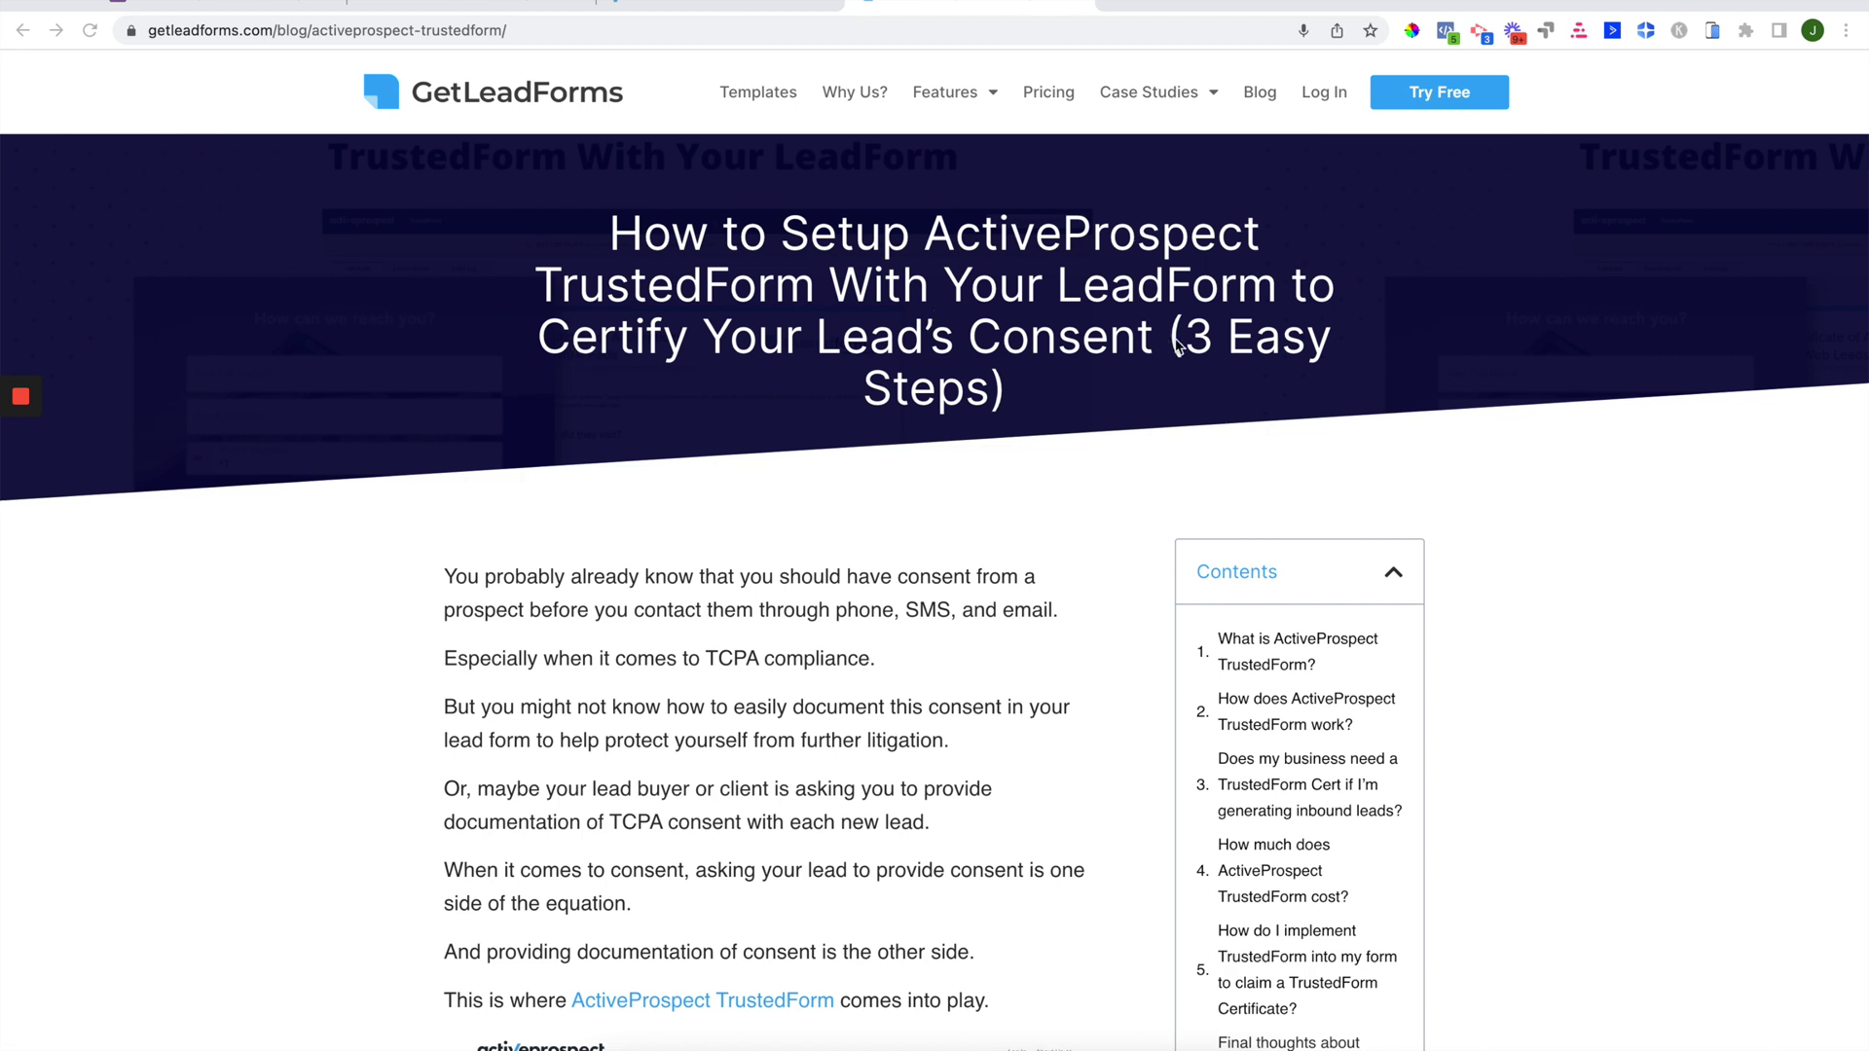
Scroll up and down through the open page to review the TrustedForm setup content.
{"action": "scroll", "coordinate": [1178, 349], "scroll_direction": "down", "scroll_amount": 3}
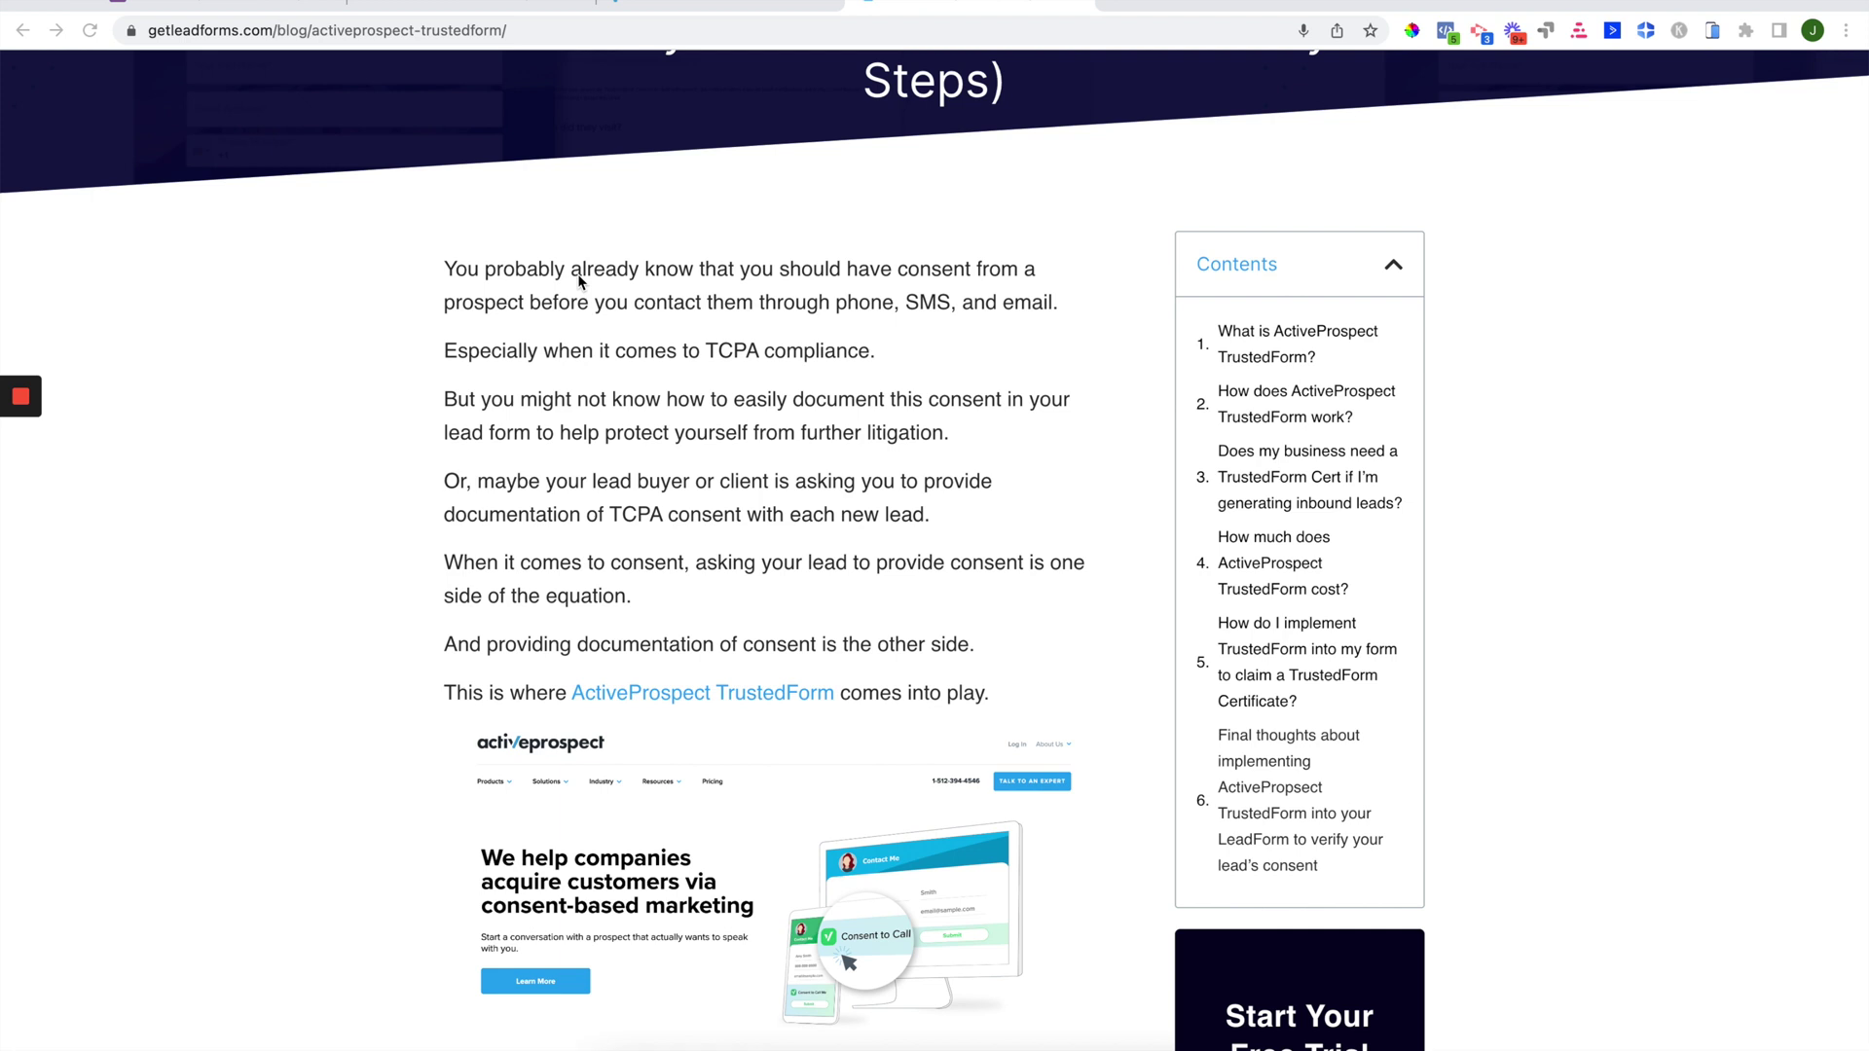
{"action": "scroll", "coordinate": [578, 281], "scroll_direction": "down", "scroll_amount": 1}
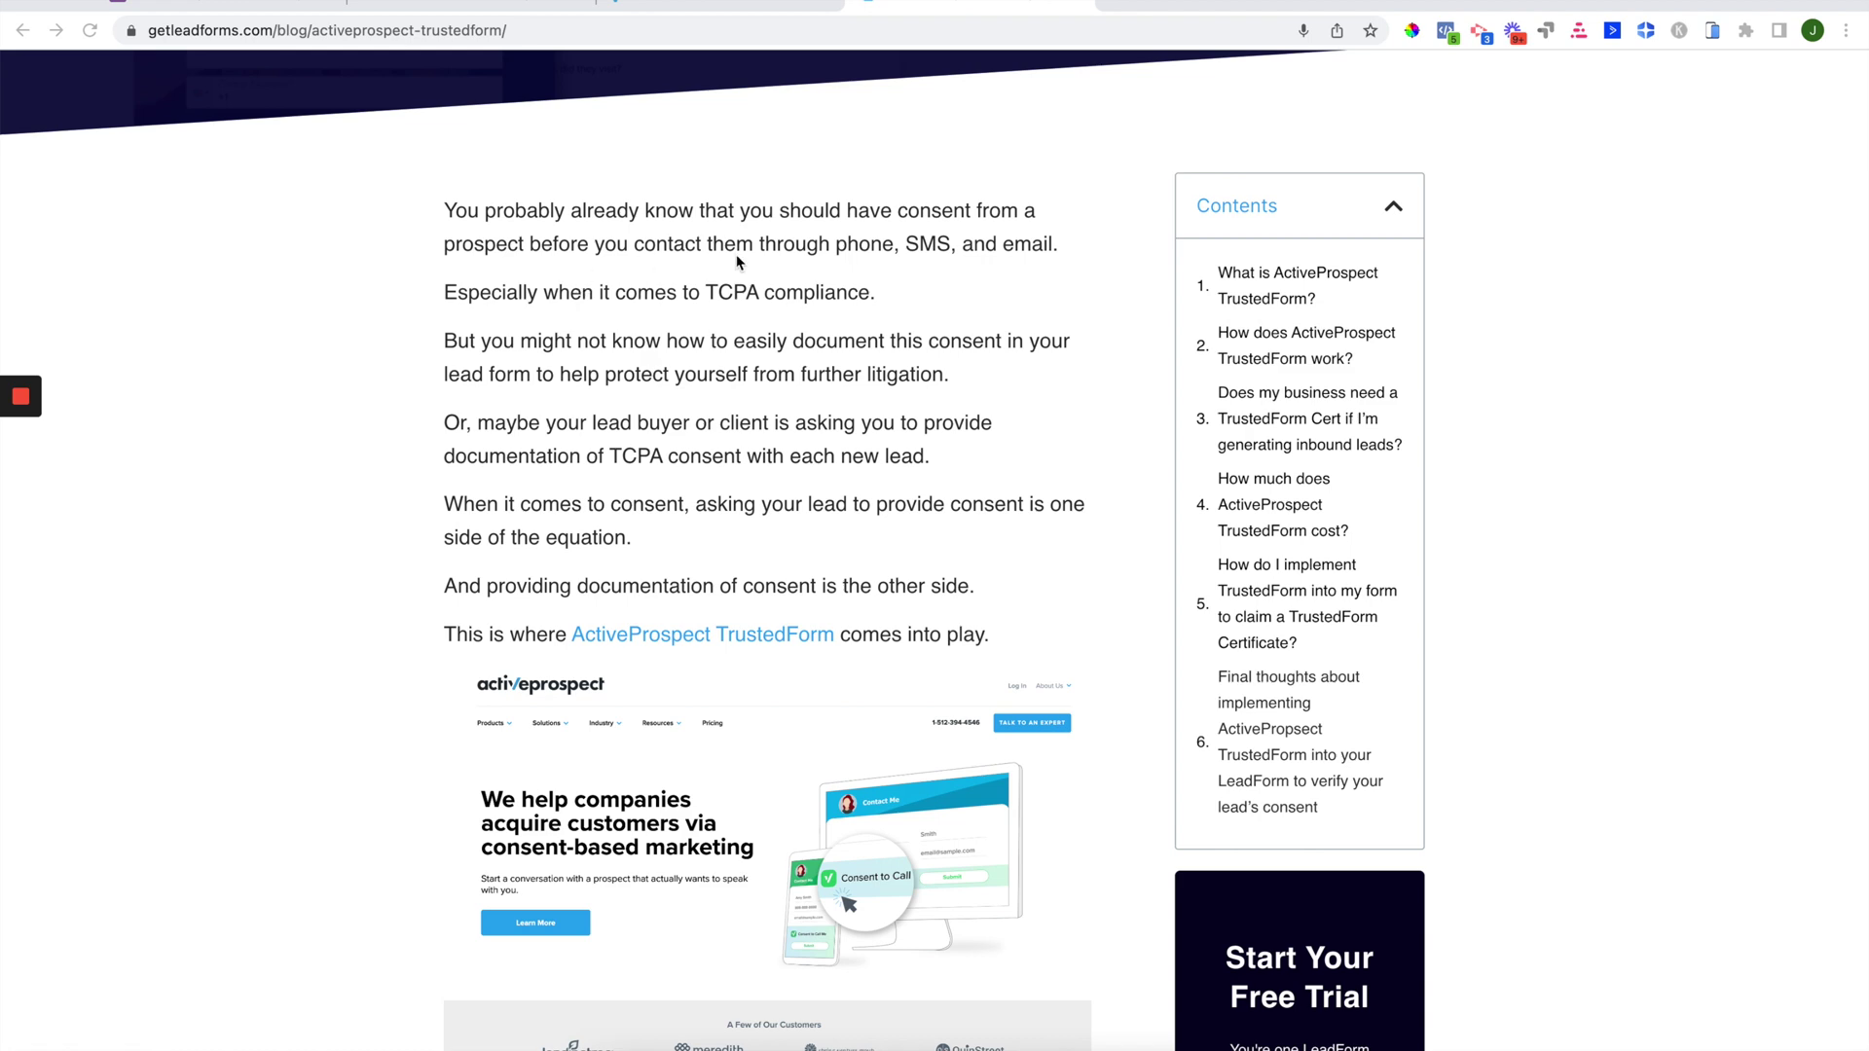
{"action": "scroll", "coordinate": [737, 261], "scroll_direction": "down", "scroll_amount": 1}
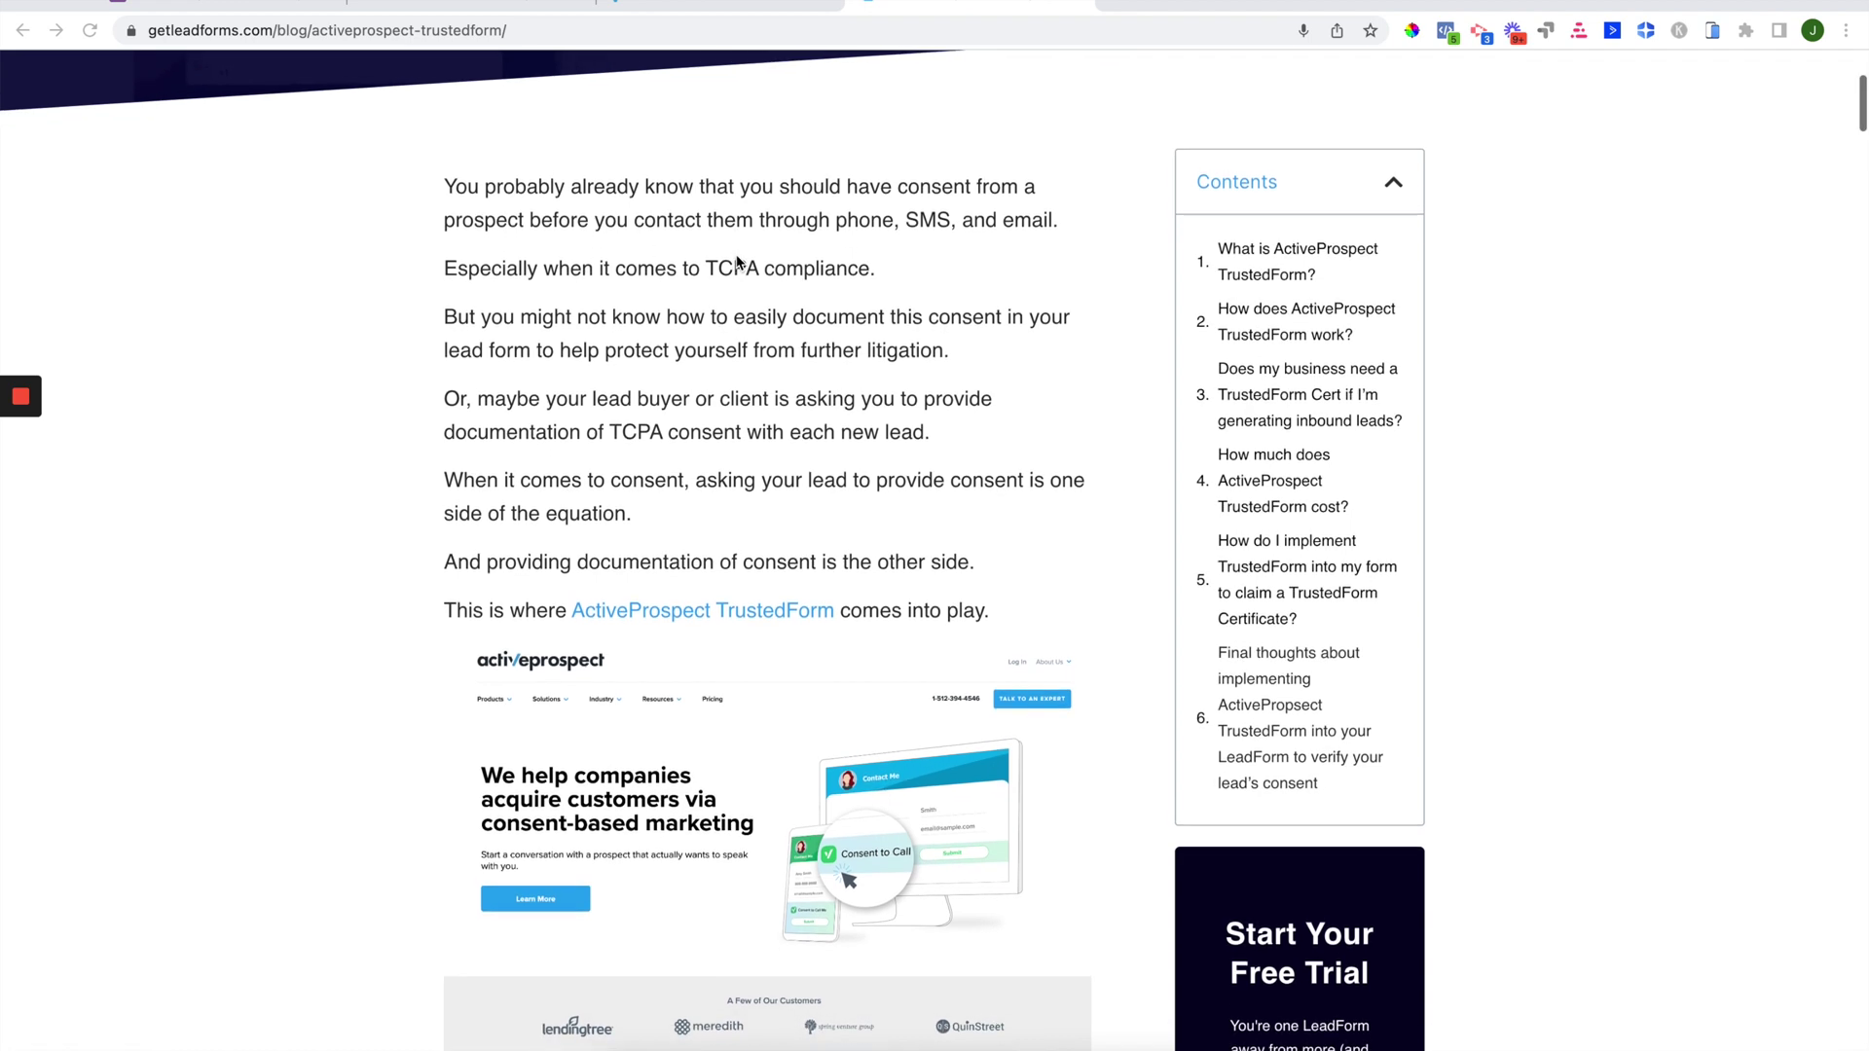
{"action": "scroll", "coordinate": [737, 261], "scroll_direction": "down", "scroll_amount": 1}
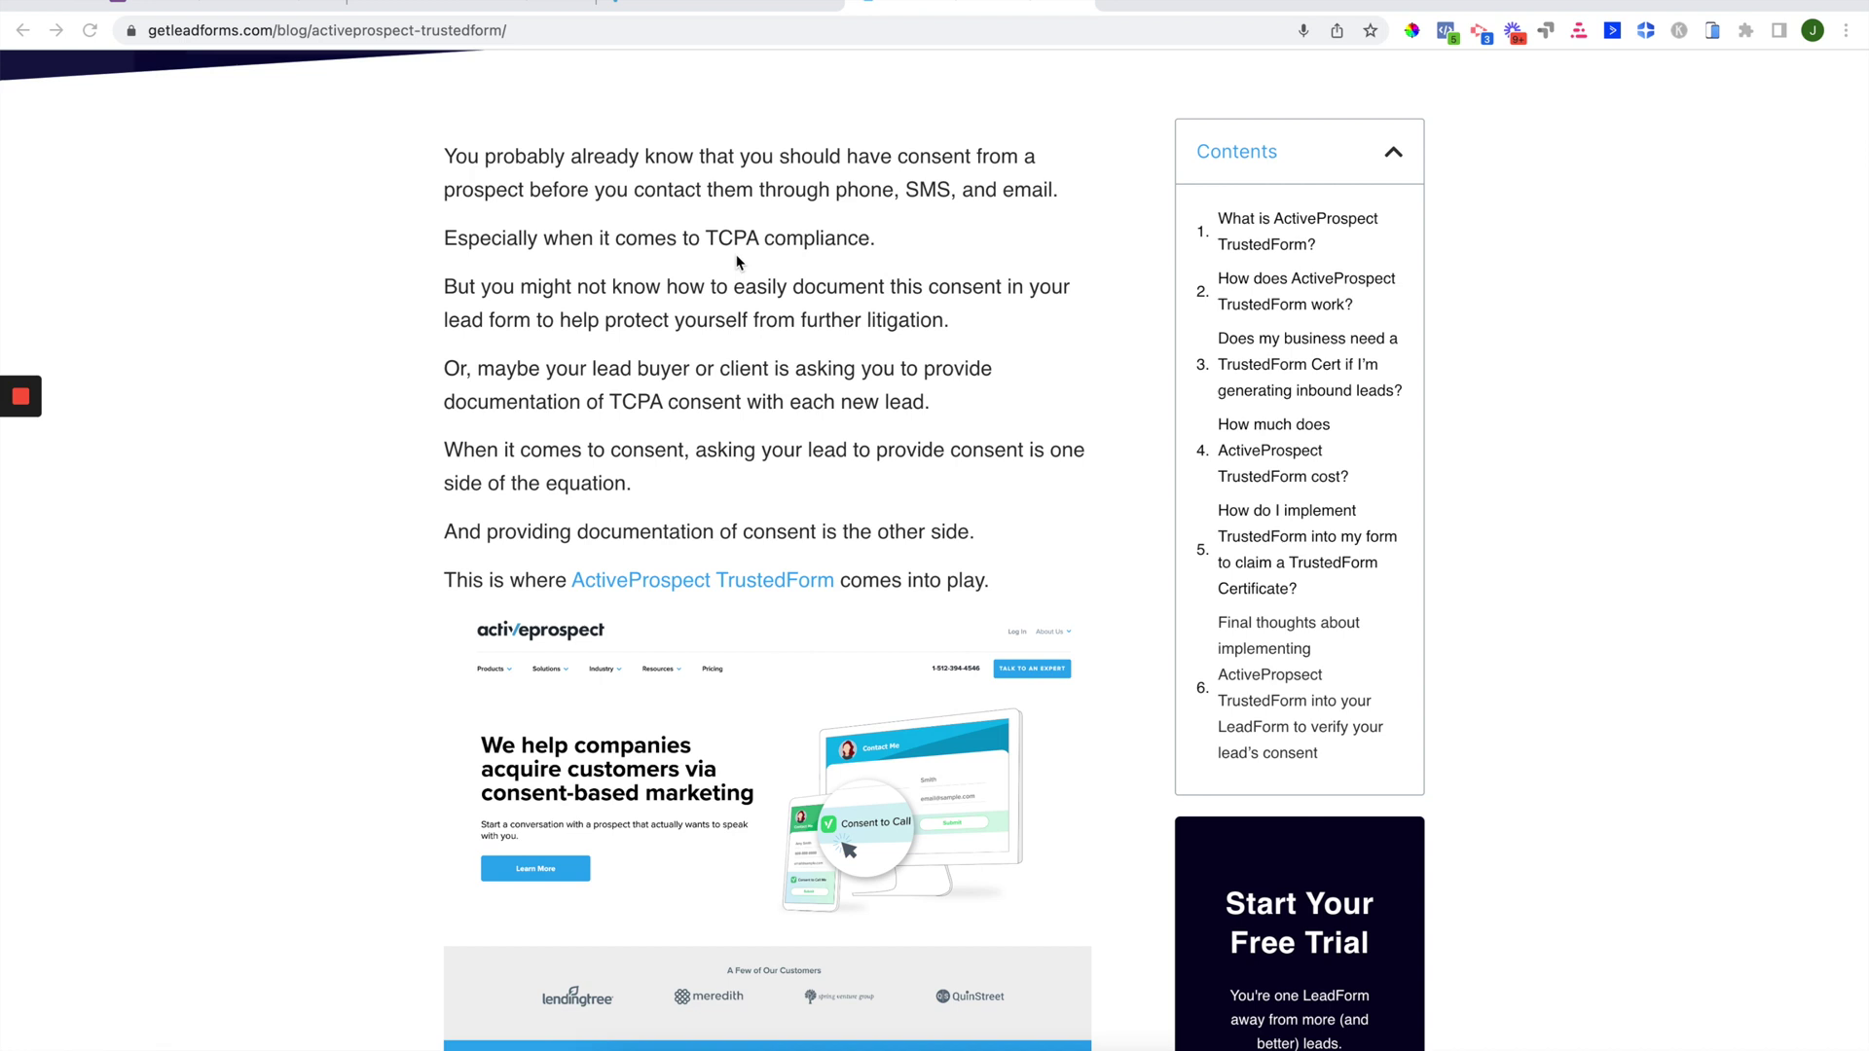
{"action": "scroll", "coordinate": [736, 261], "scroll_direction": "down", "scroll_amount": 1}
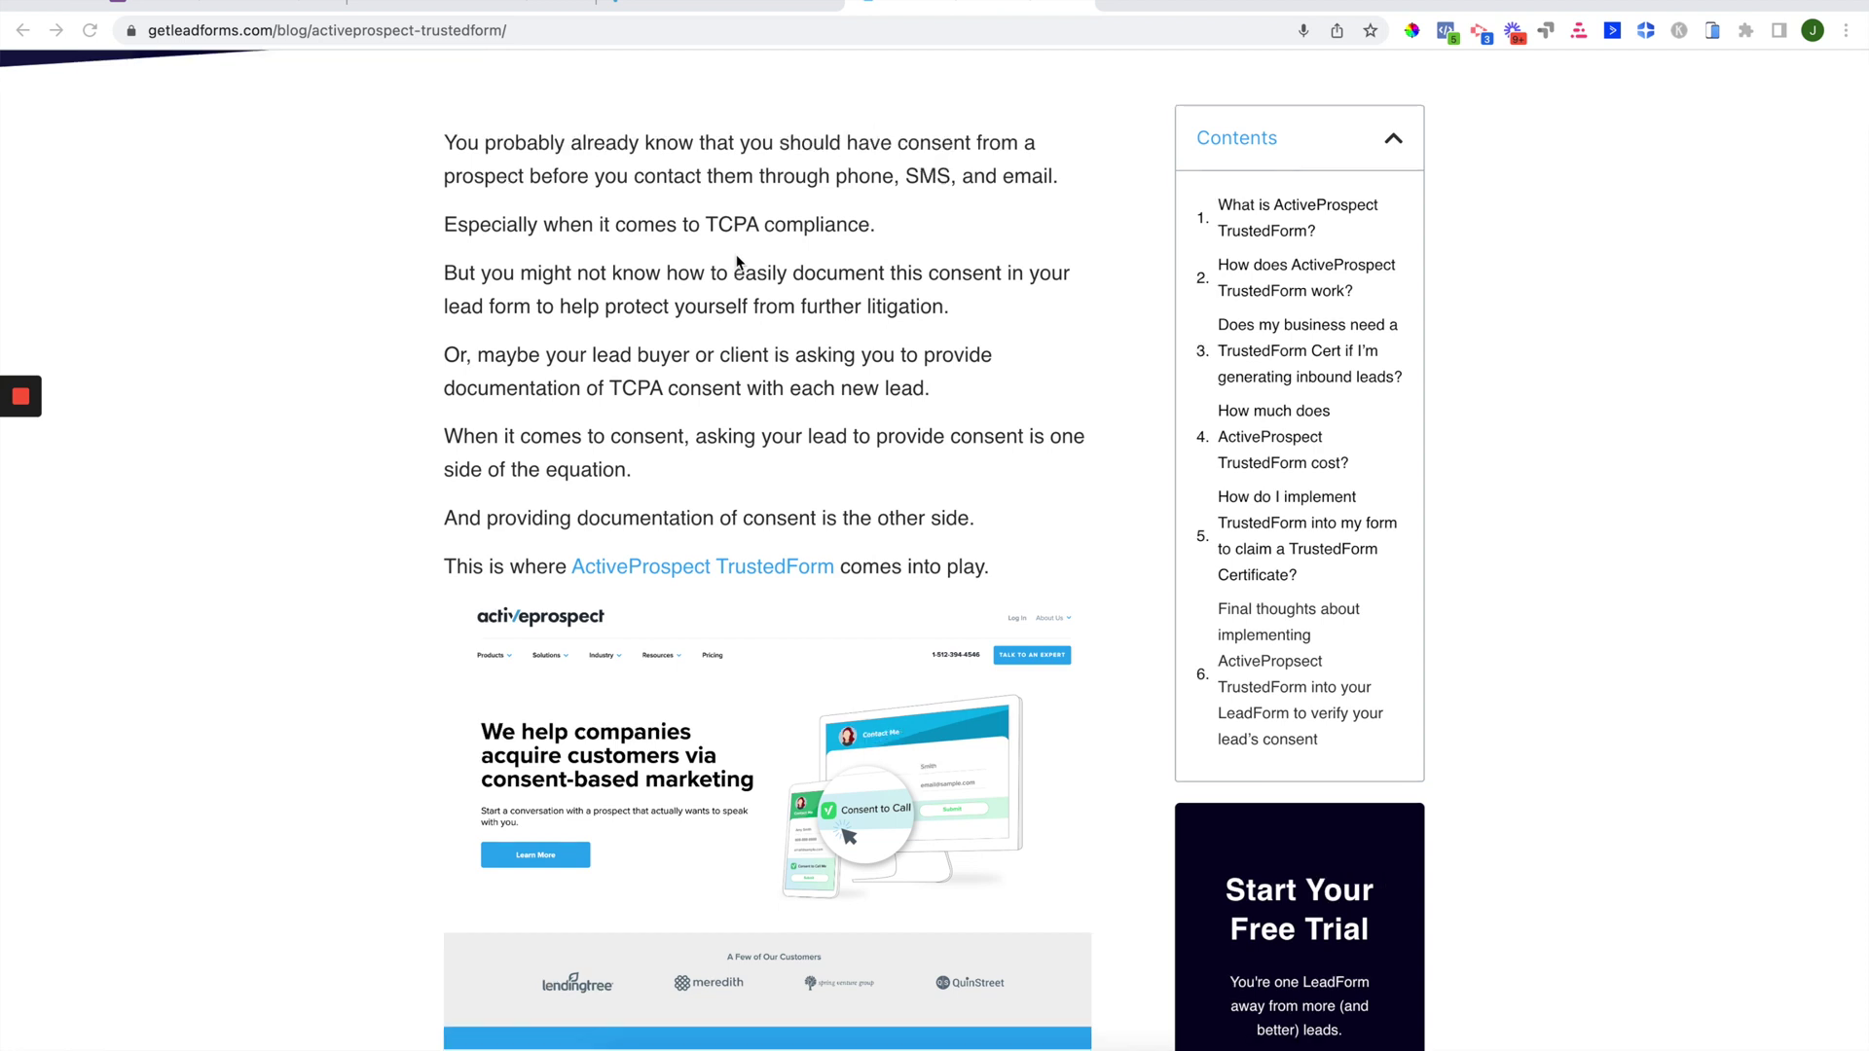
{"action": "scroll", "coordinate": [737, 261], "scroll_direction": "down", "scroll_amount": 1}
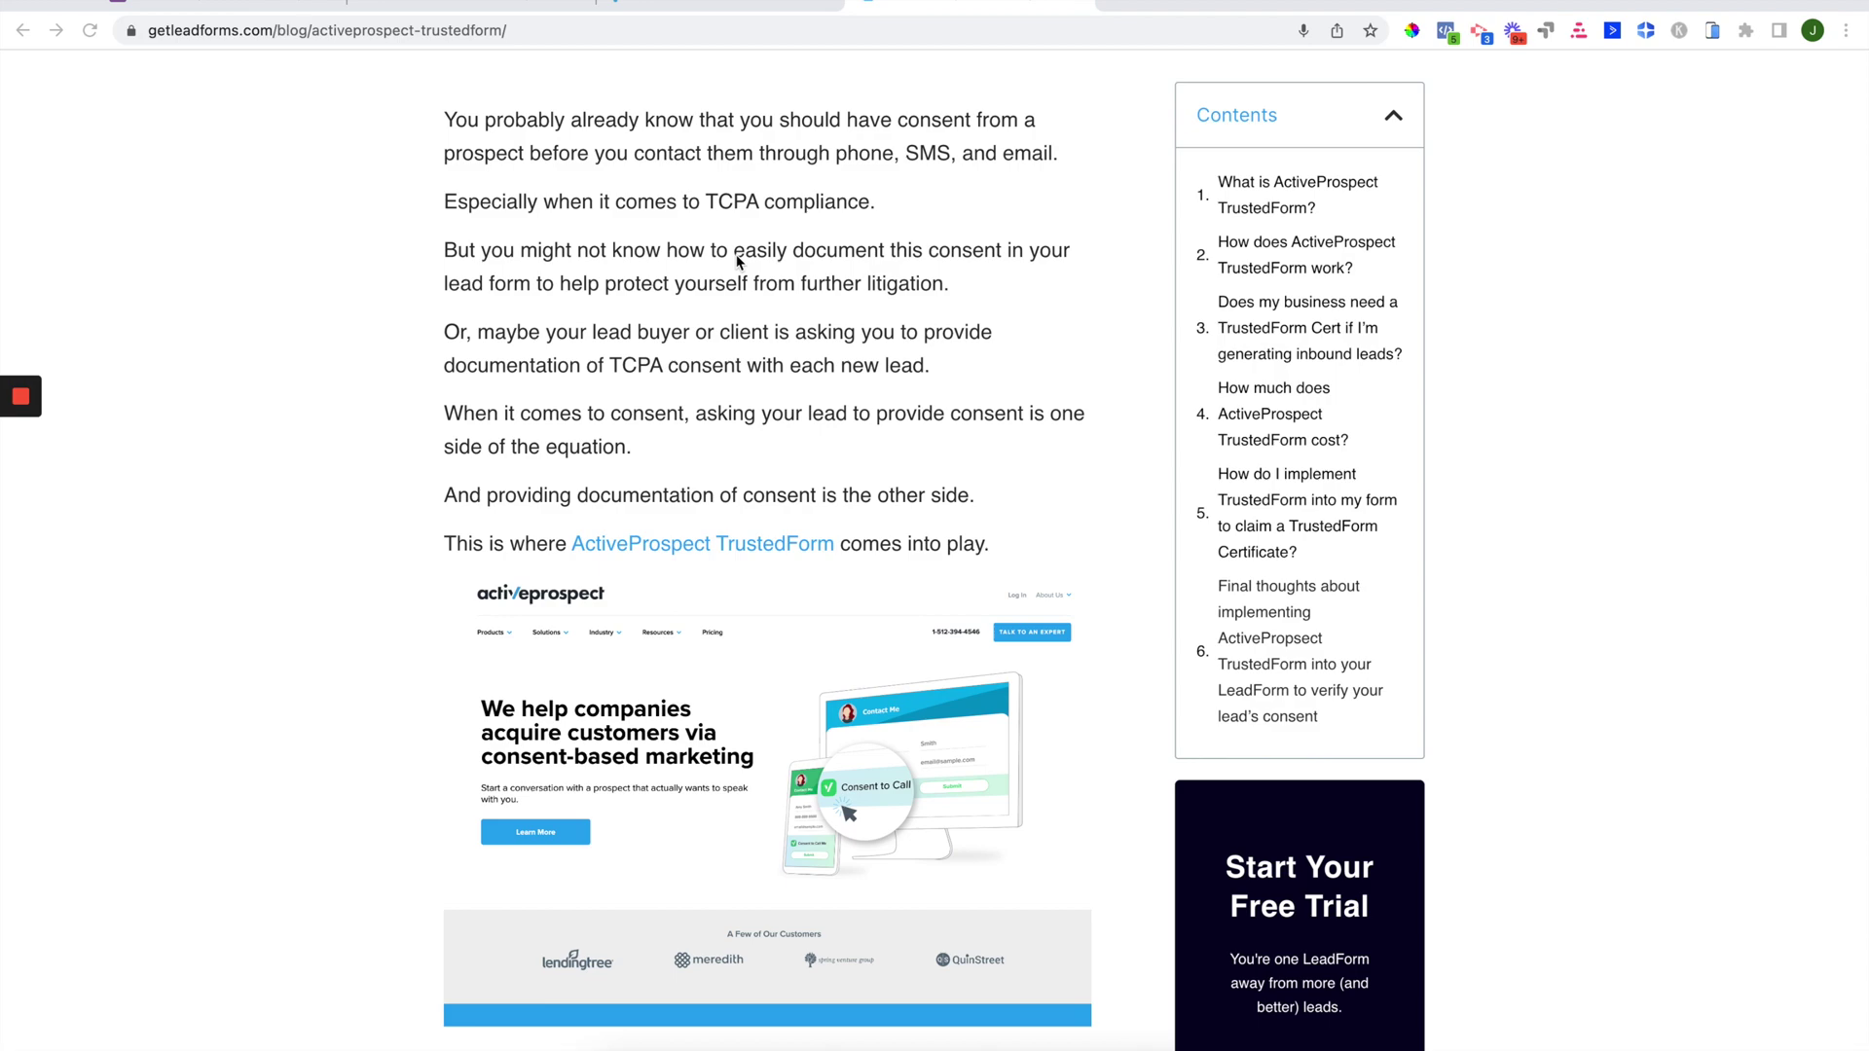
{"action": "scroll", "coordinate": [737, 260], "scroll_direction": "down", "scroll_amount": 20}
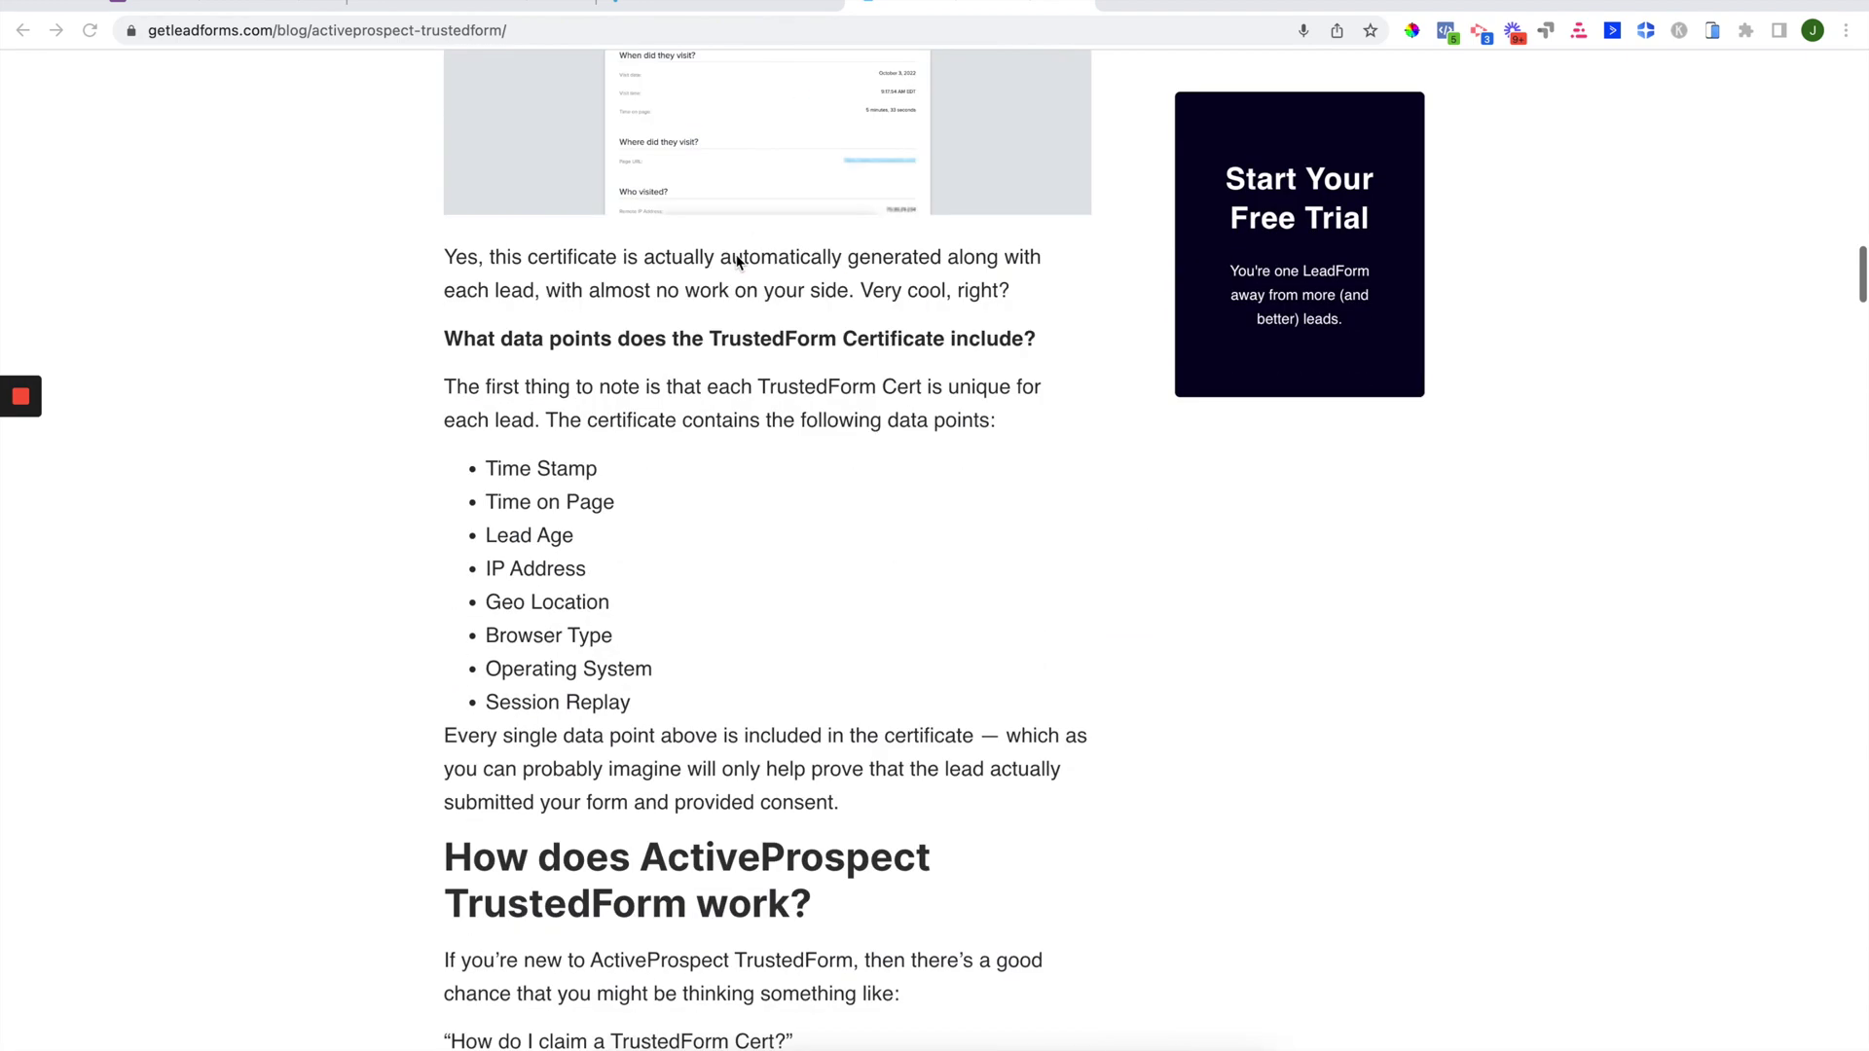
{"action": "scroll", "coordinate": [736, 261], "scroll_direction": "up", "scroll_amount": 1}
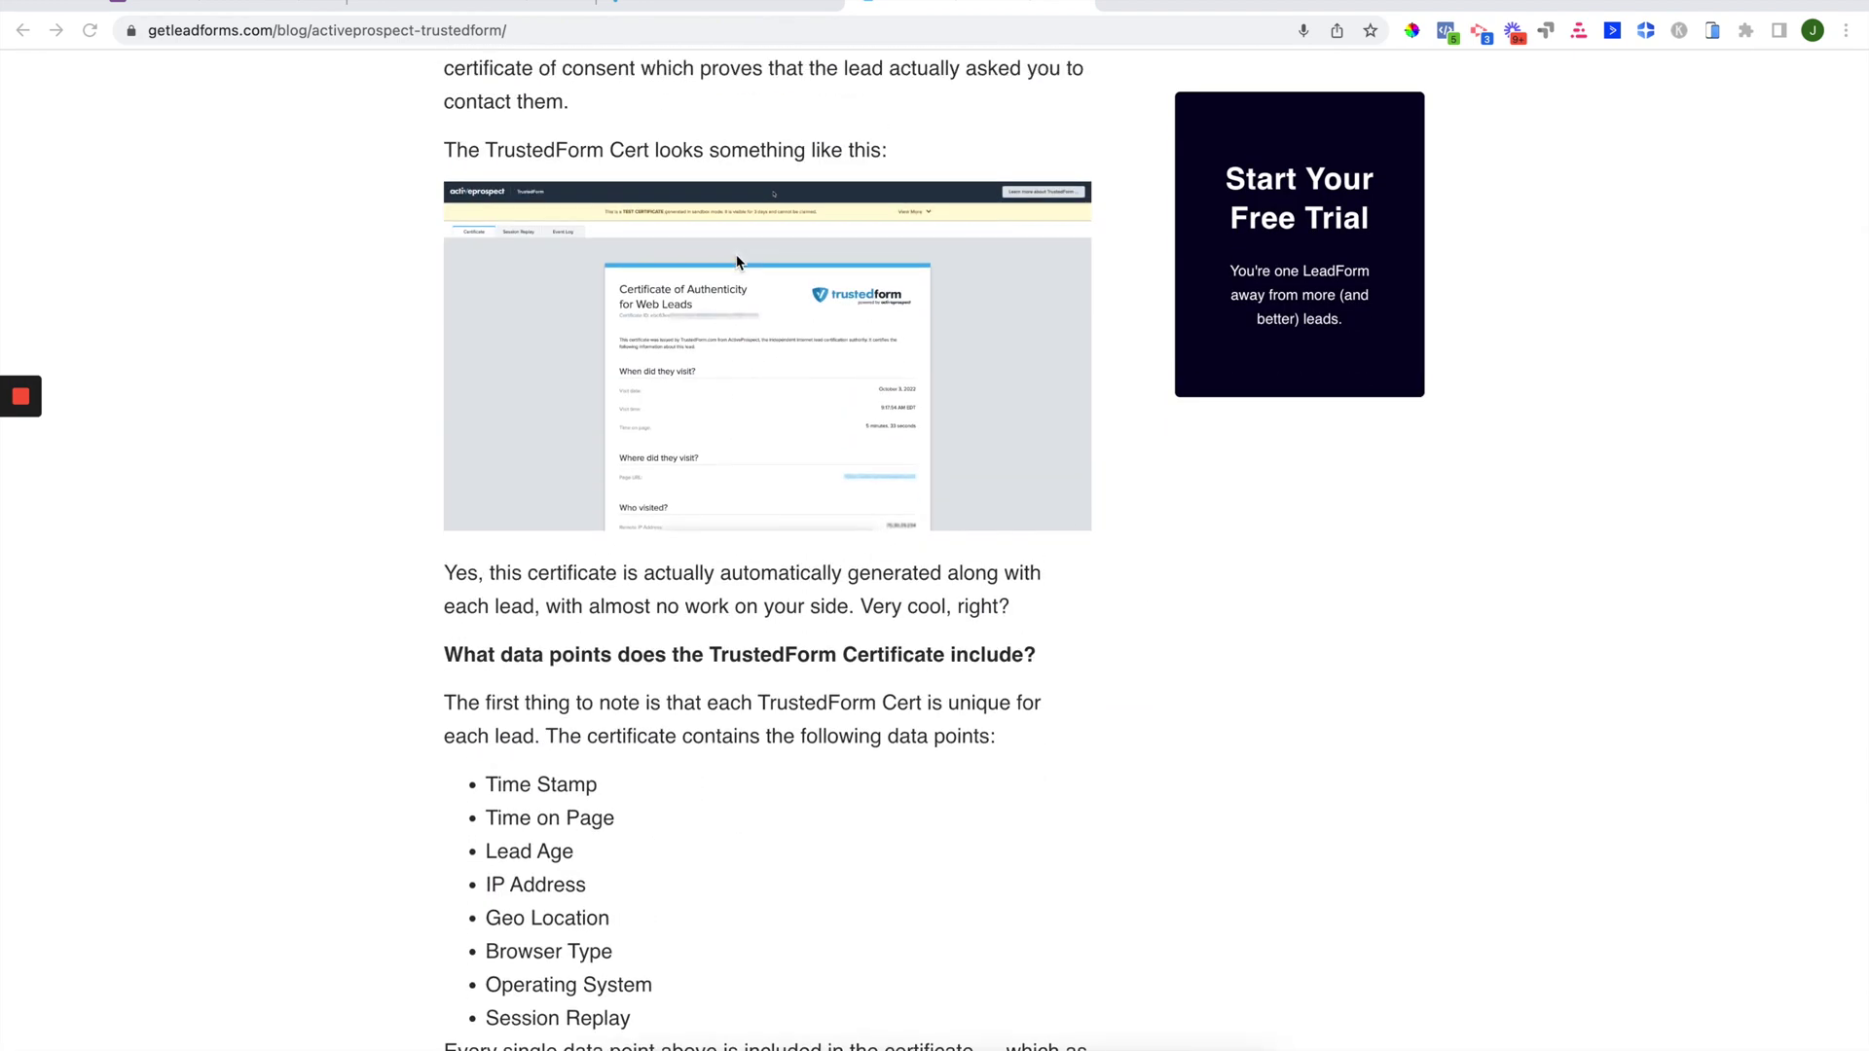
{"action": "scroll", "coordinate": [737, 261], "scroll_direction": "up", "scroll_amount": 5}
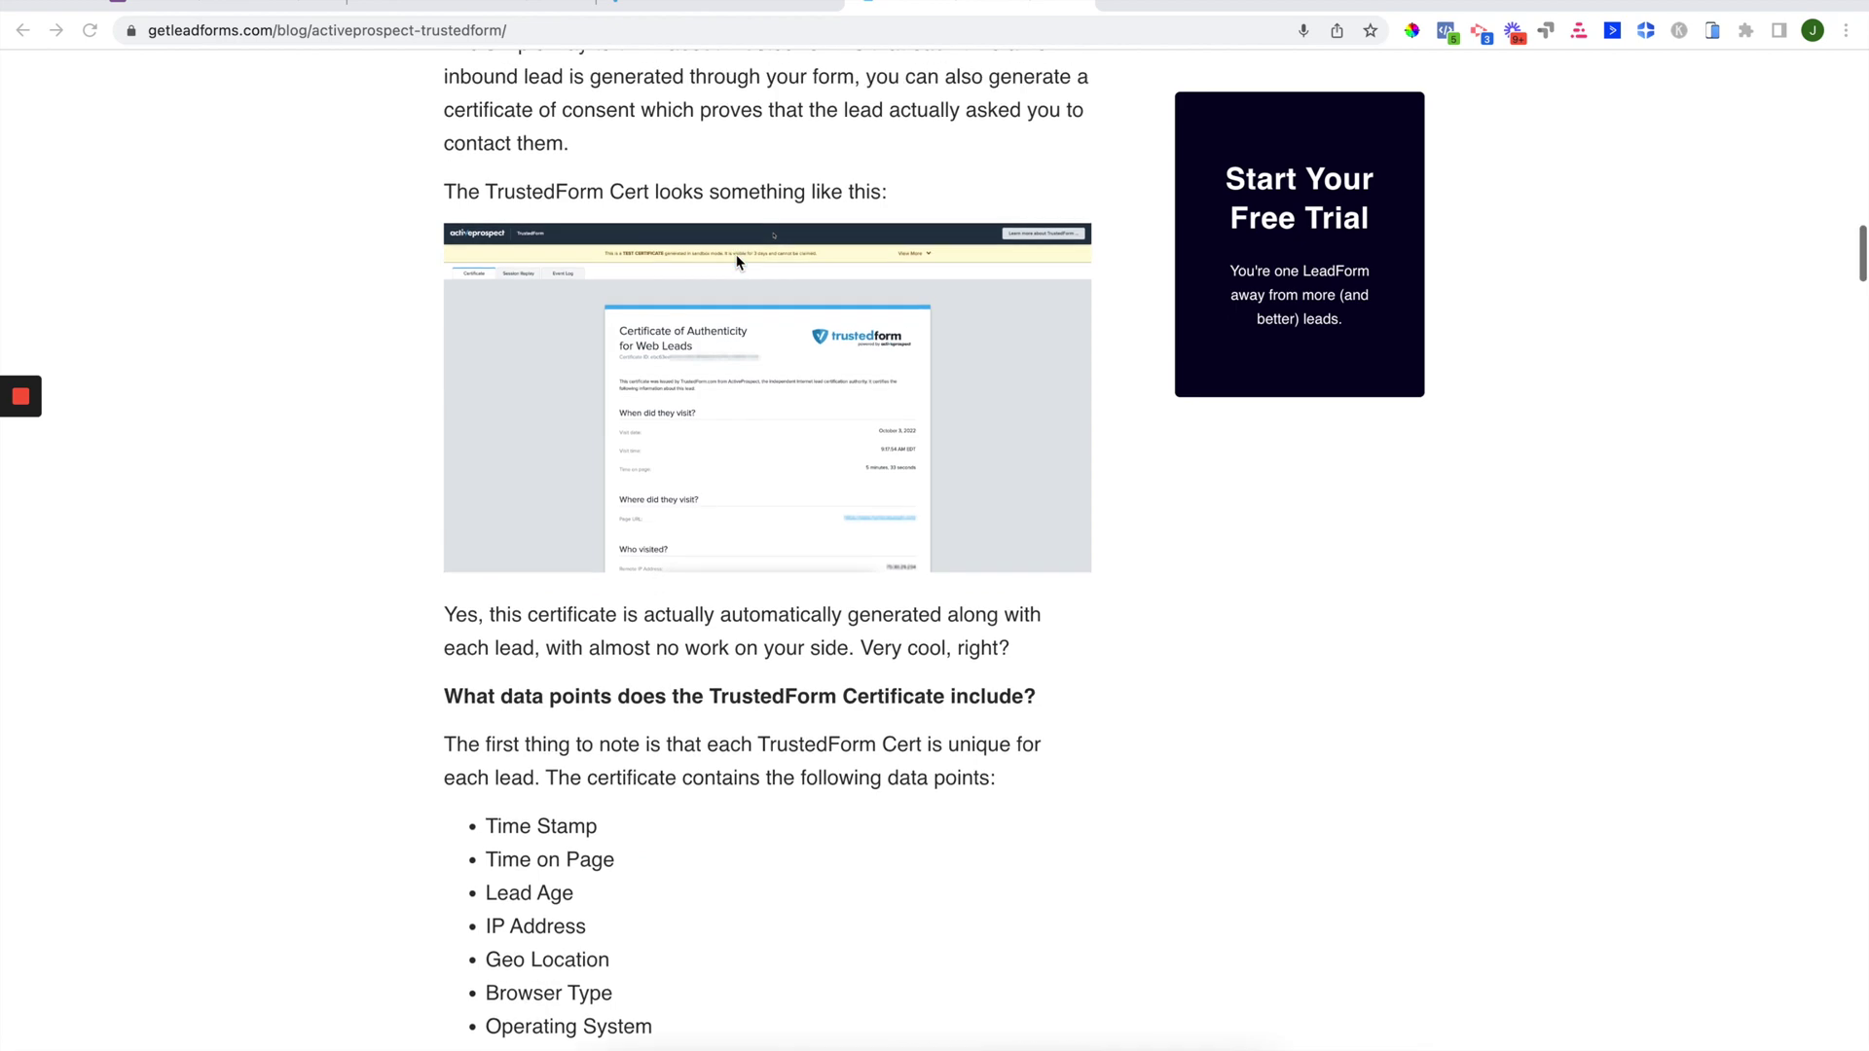
{"action": "scroll", "coordinate": [737, 261], "scroll_direction": "up", "scroll_amount": 15}
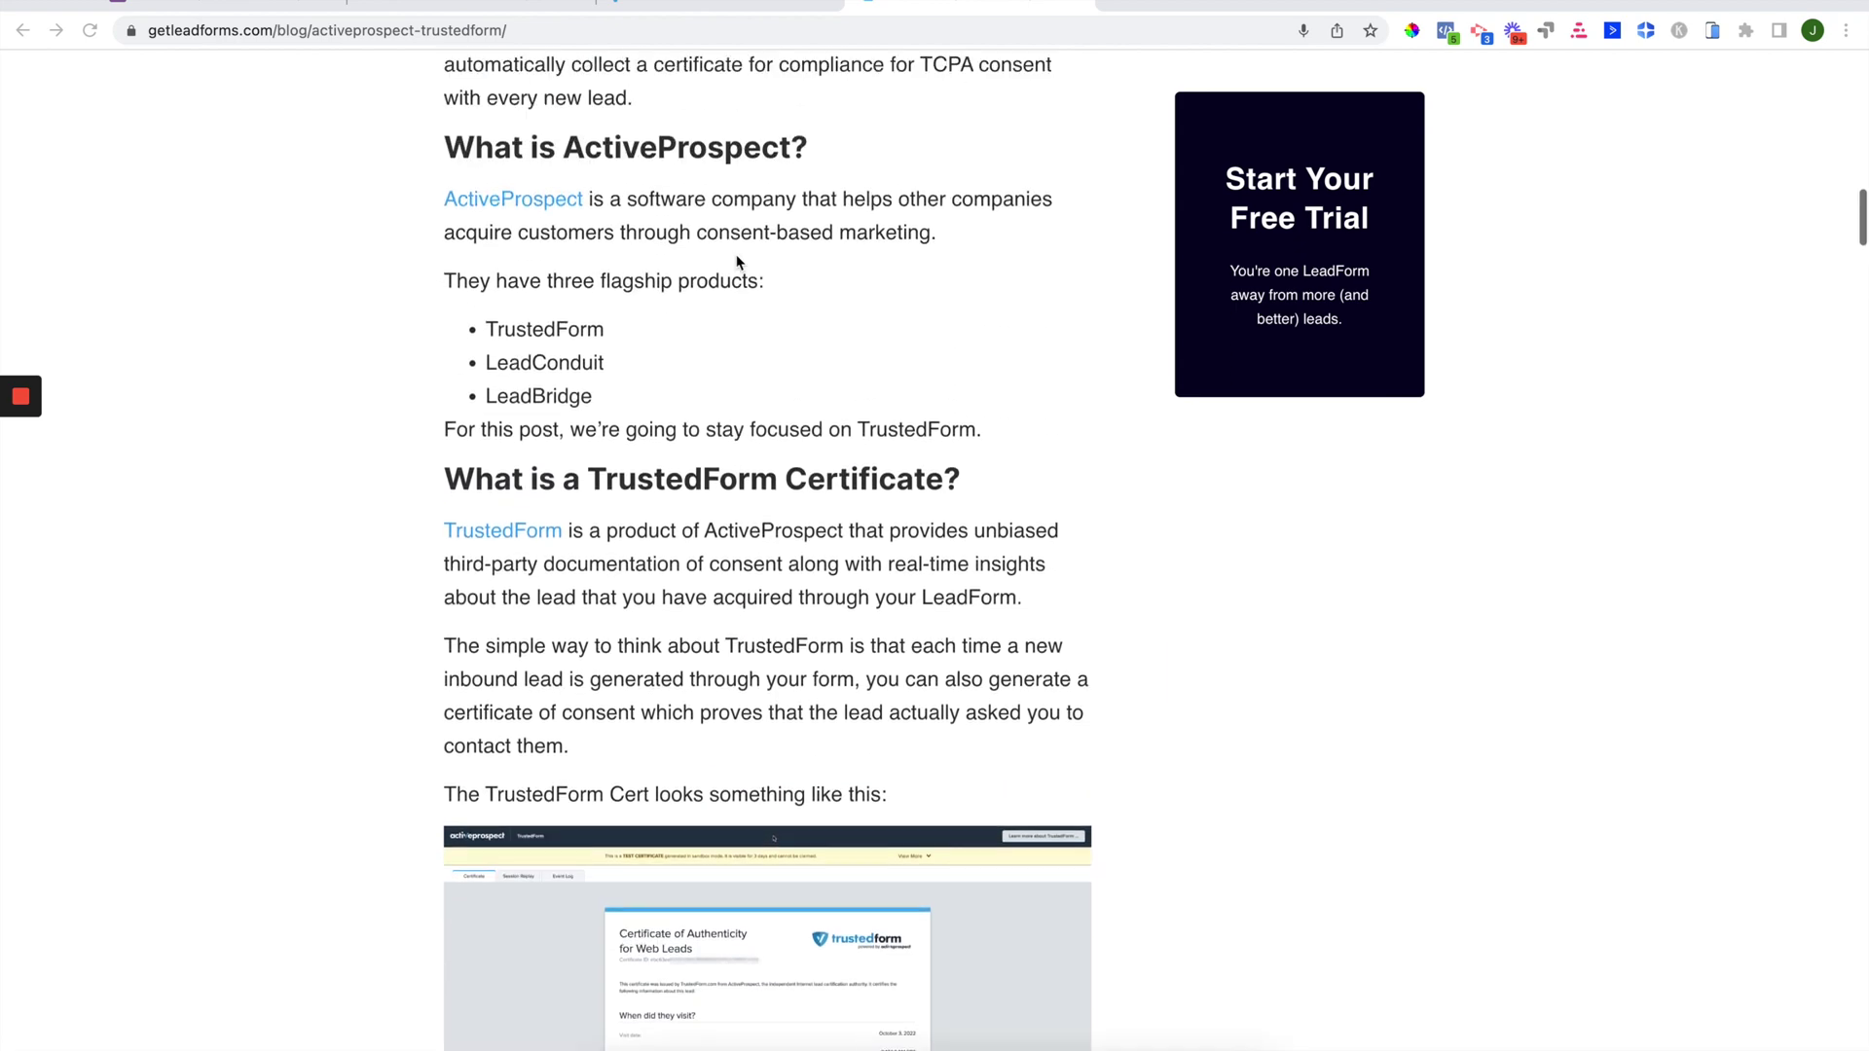
{"action": "scroll", "coordinate": [737, 261], "scroll_direction": "up", "scroll_amount": 5}
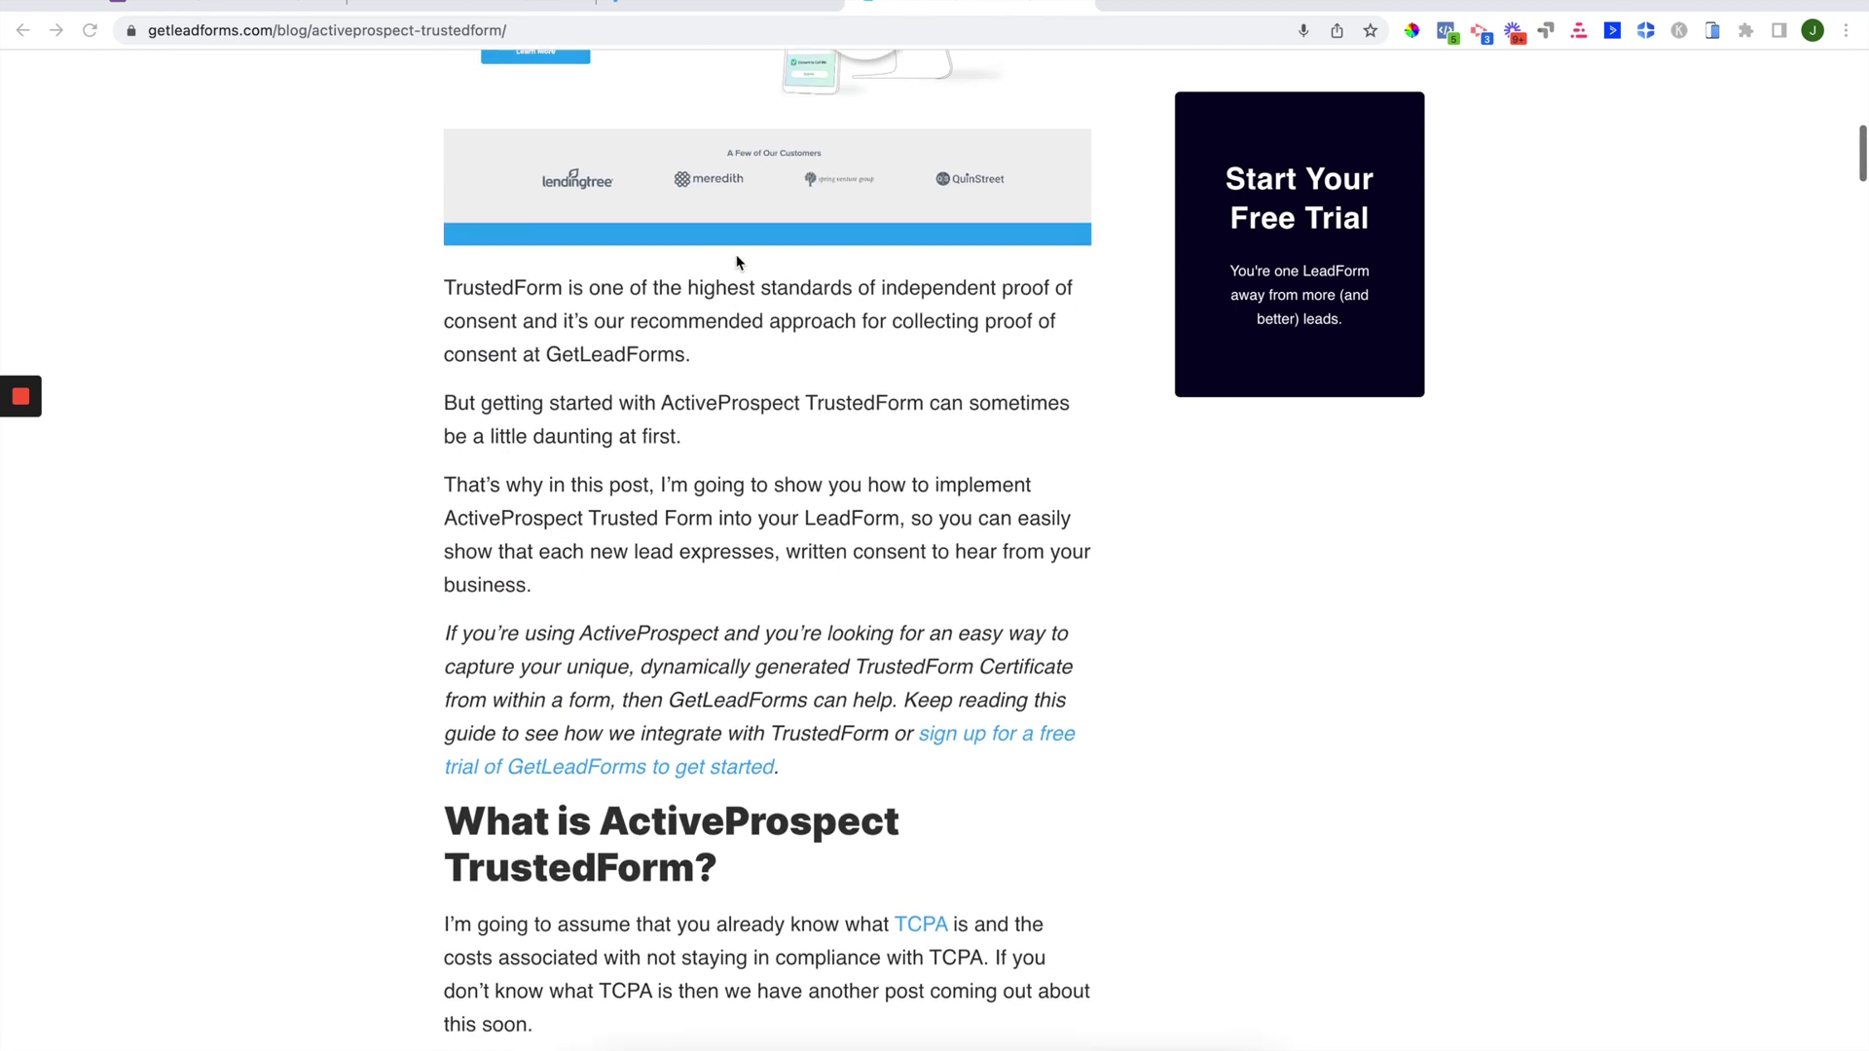
{"action": "scroll", "coordinate": [736, 261], "scroll_direction": "up", "scroll_amount": 8}
{"action": "scroll", "coordinate": [737, 260], "scroll_direction": "up", "scroll_amount": 4}
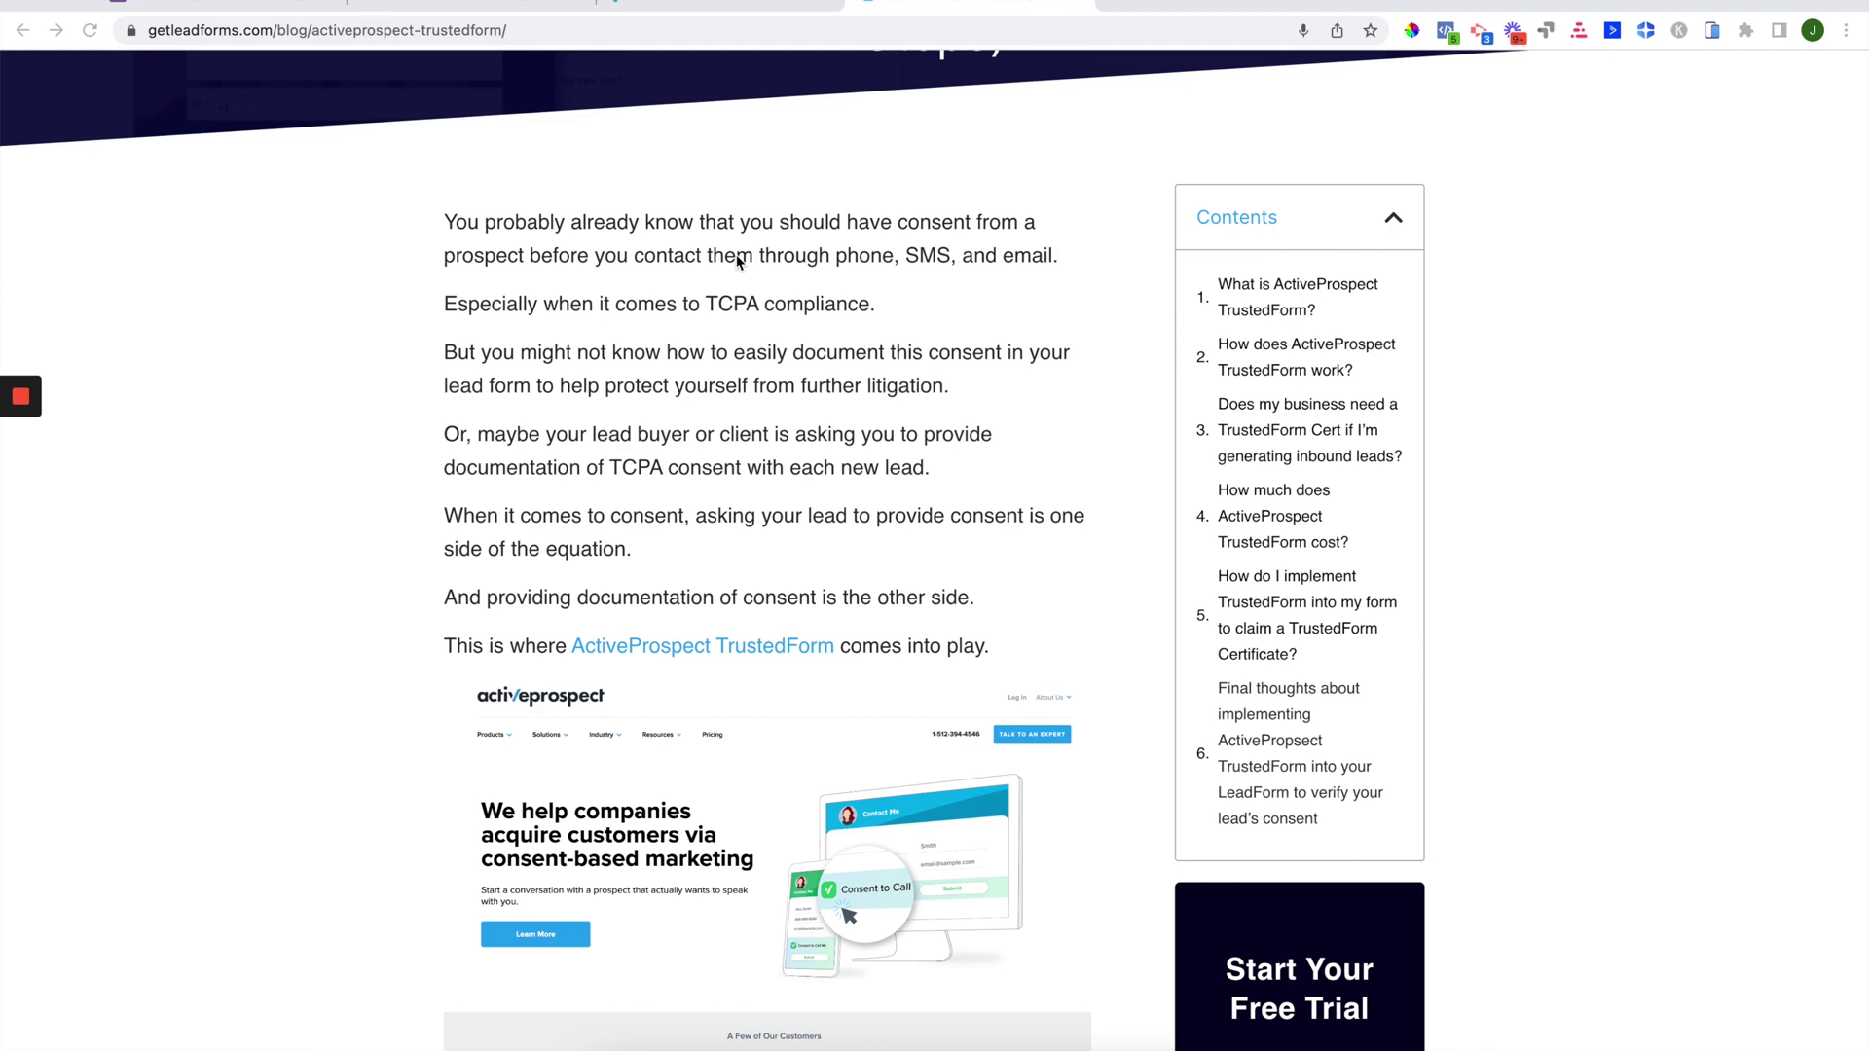
{"action": "scroll", "coordinate": [737, 261], "scroll_direction": "down", "scroll_amount": 4}
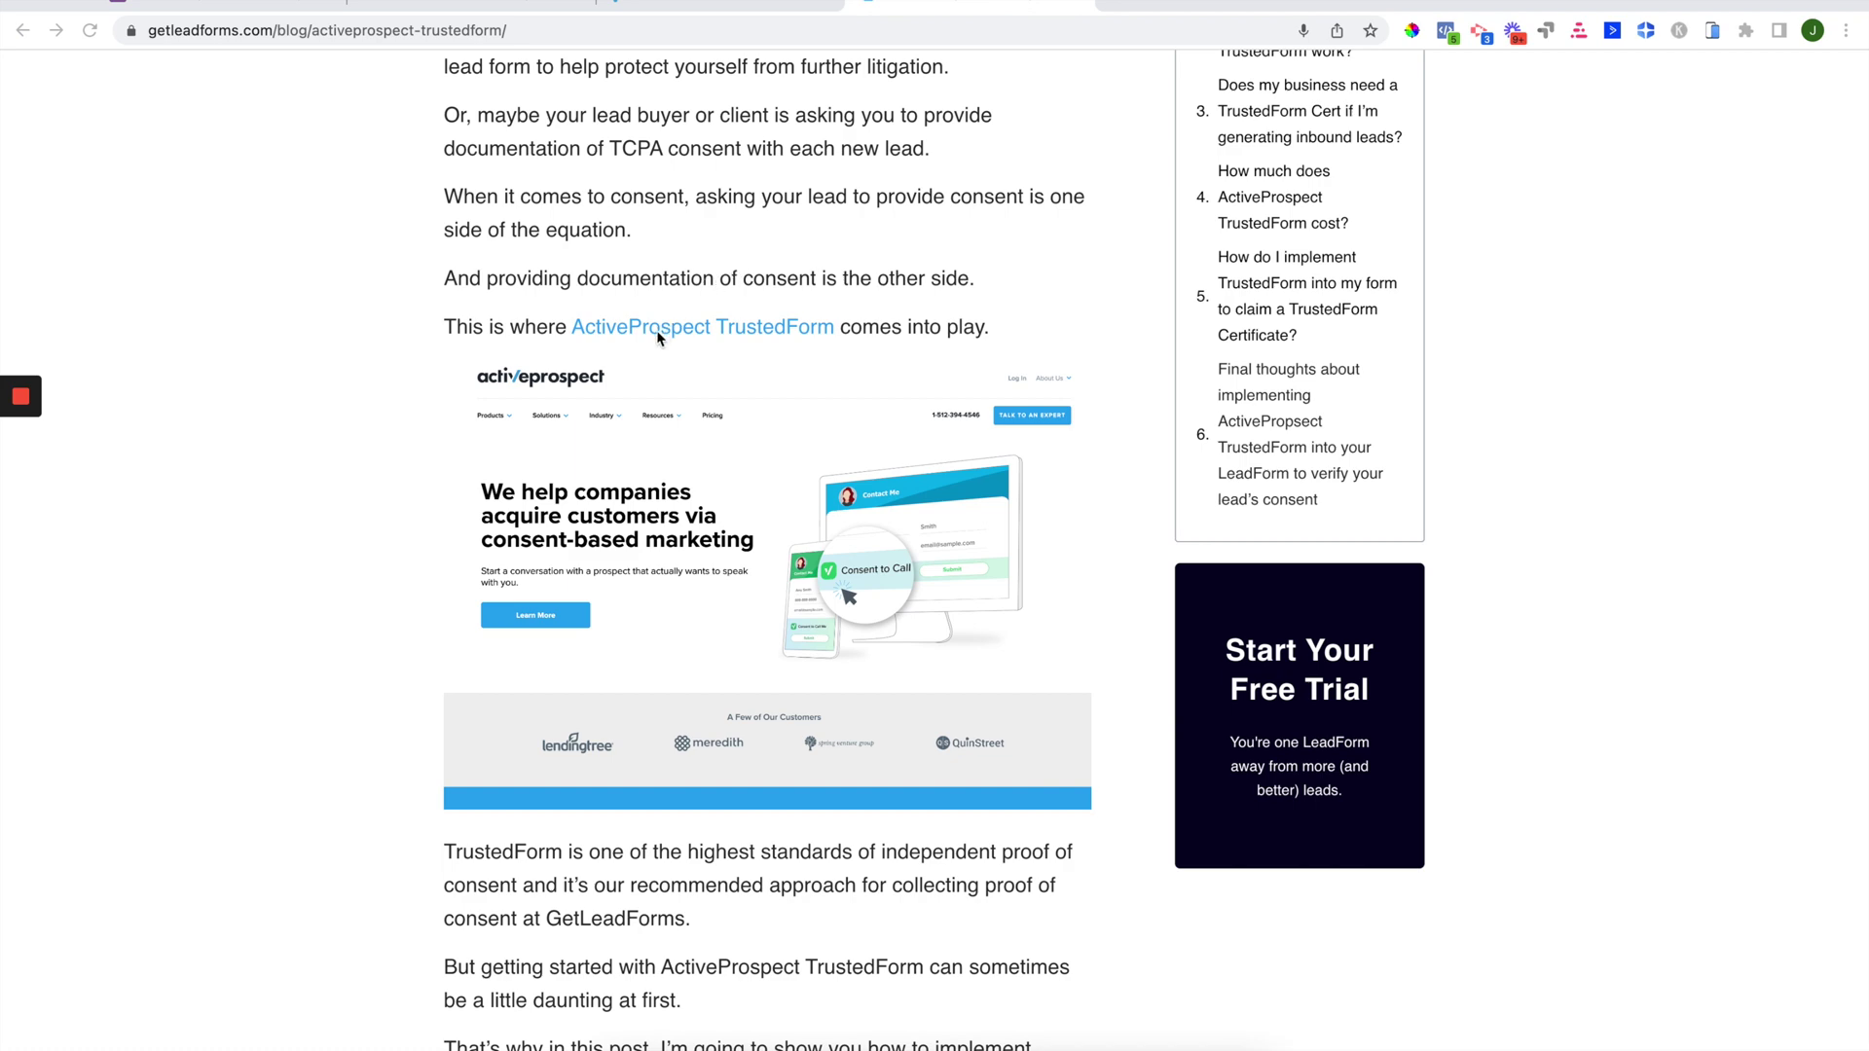
{"action": "scroll", "coordinate": [657, 338], "scroll_direction": "down", "scroll_amount": 2}
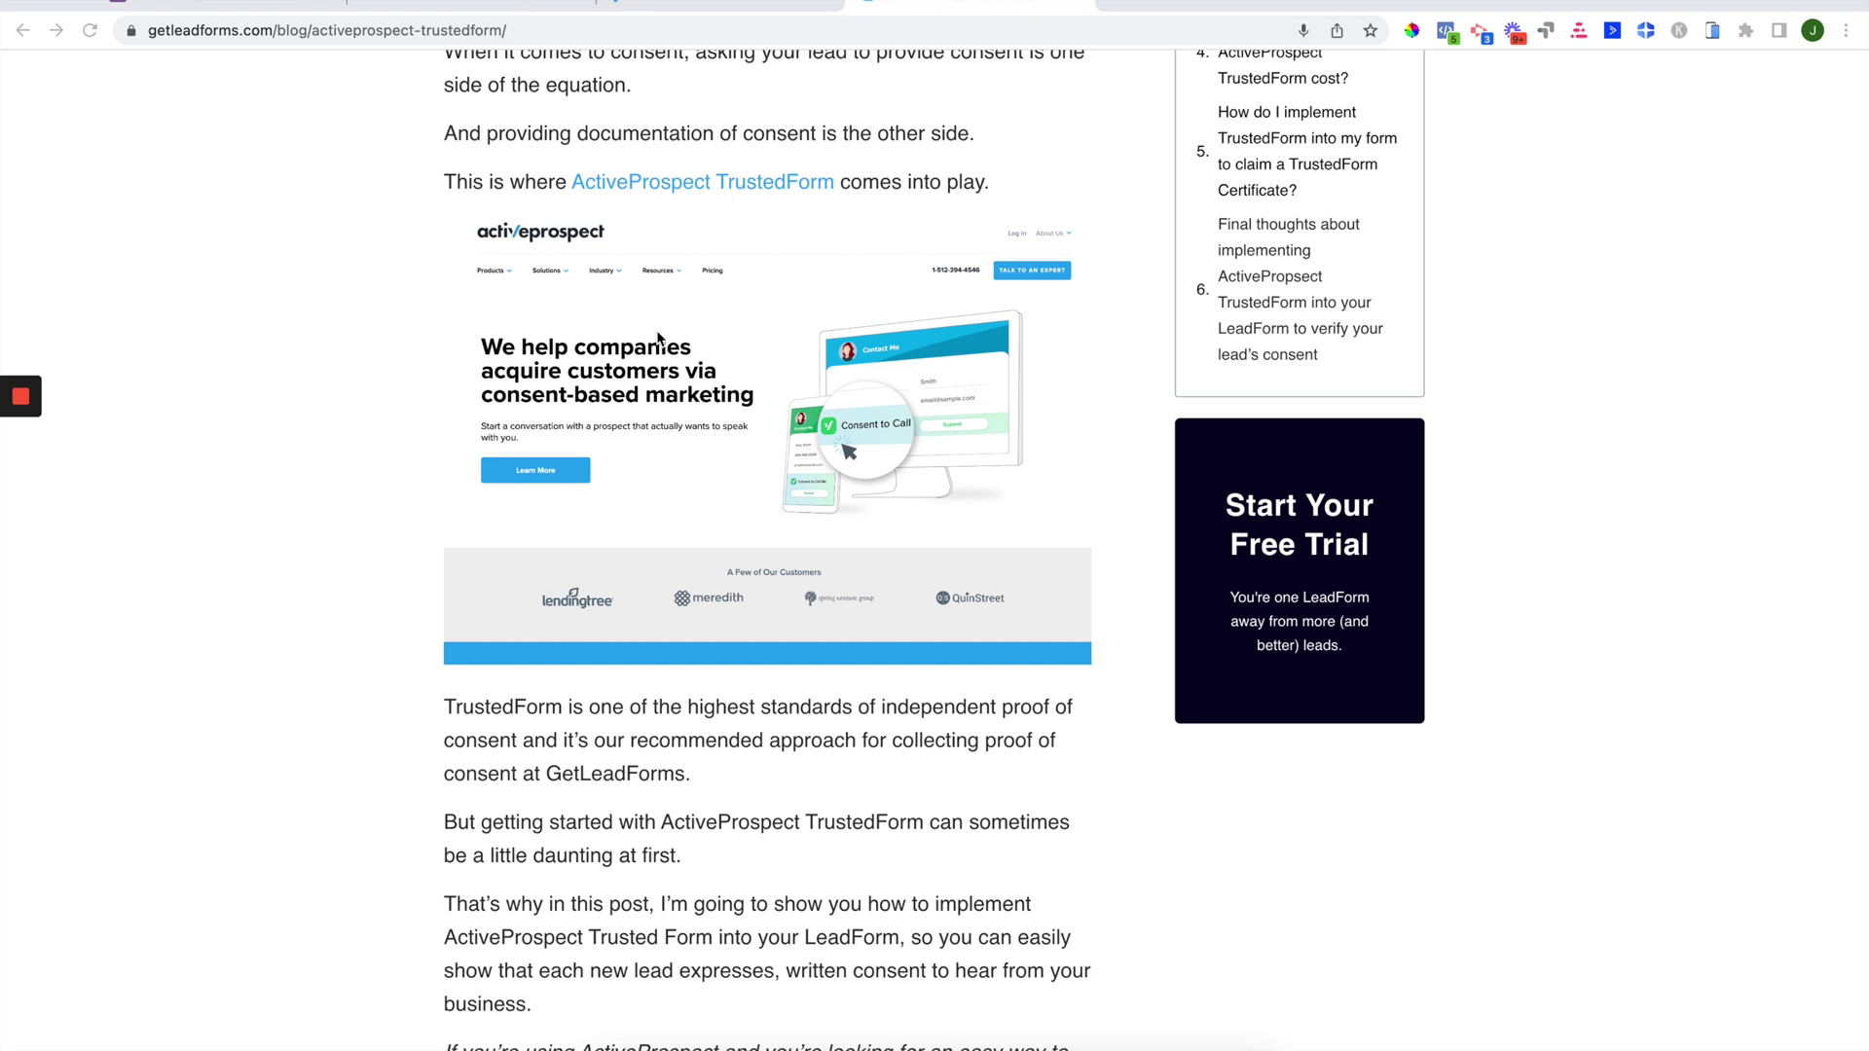
{"action": "scroll", "coordinate": [657, 338], "scroll_direction": "down", "scroll_amount": 1}
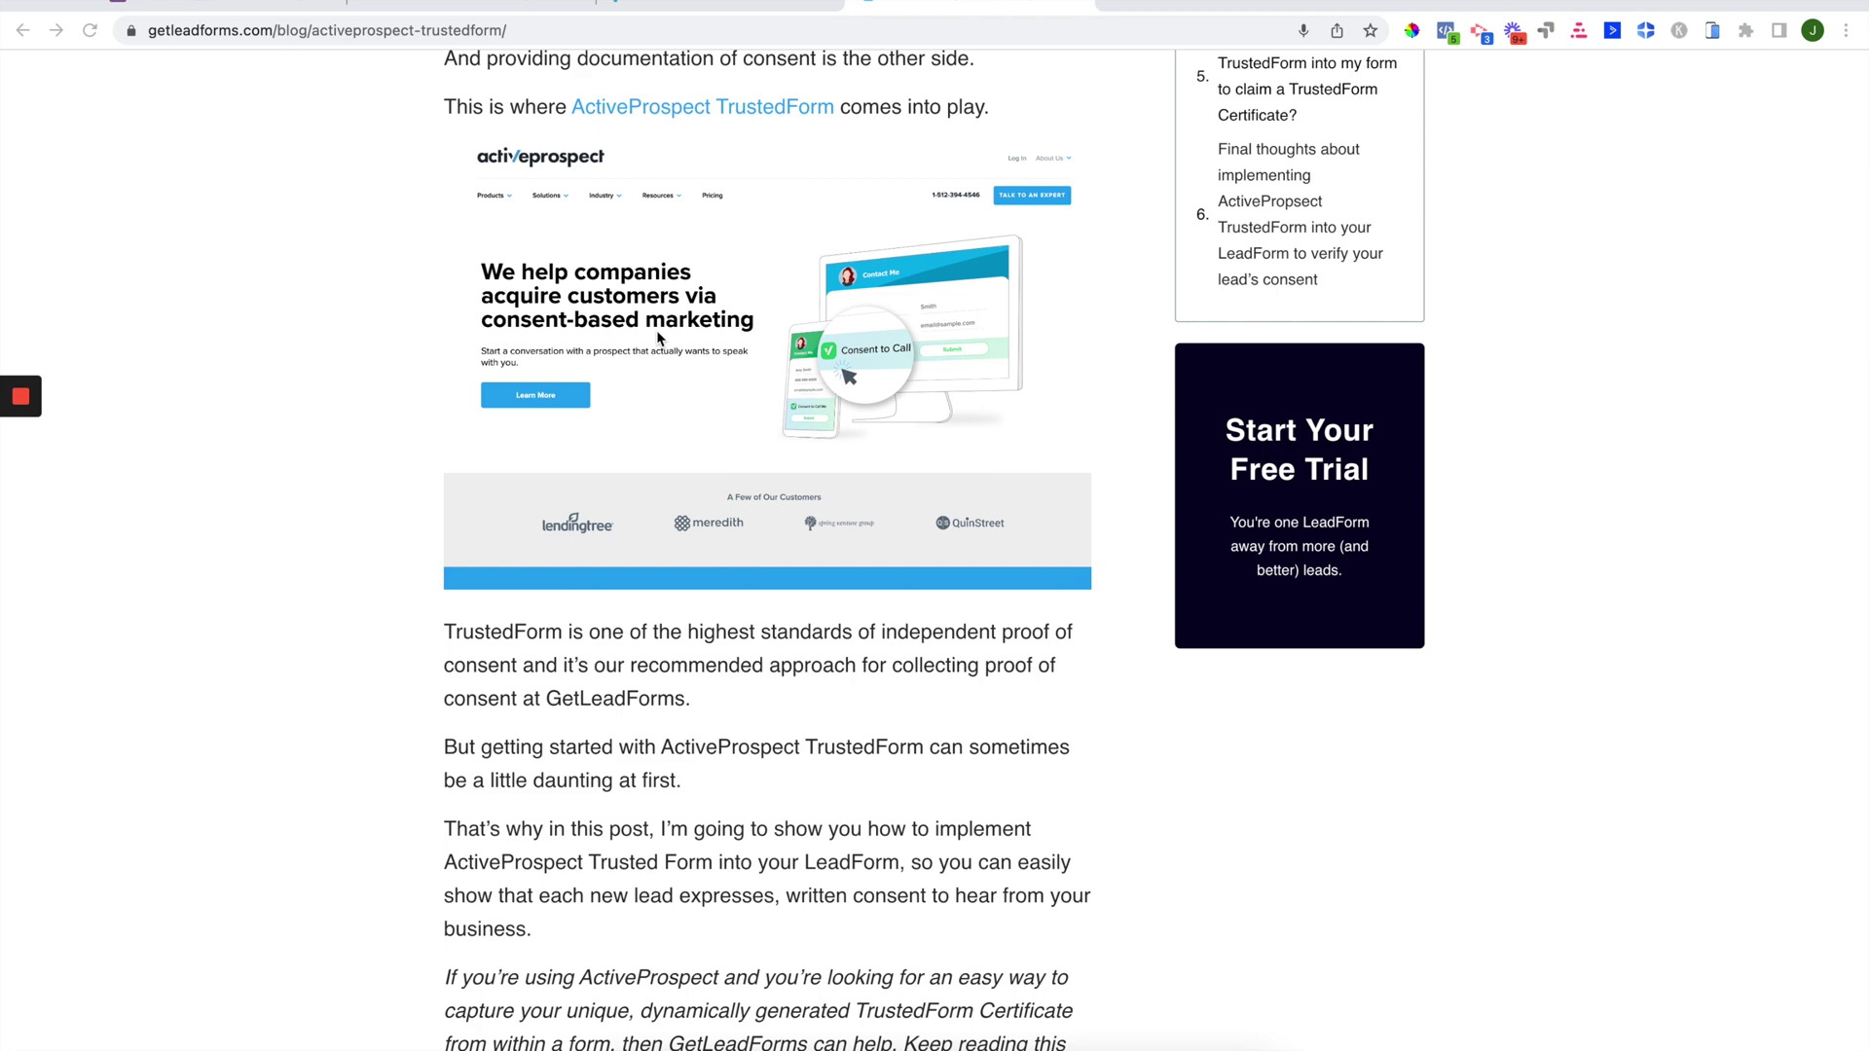
{"action": "scroll", "coordinate": [657, 337], "scroll_direction": "down", "scroll_amount": 3}
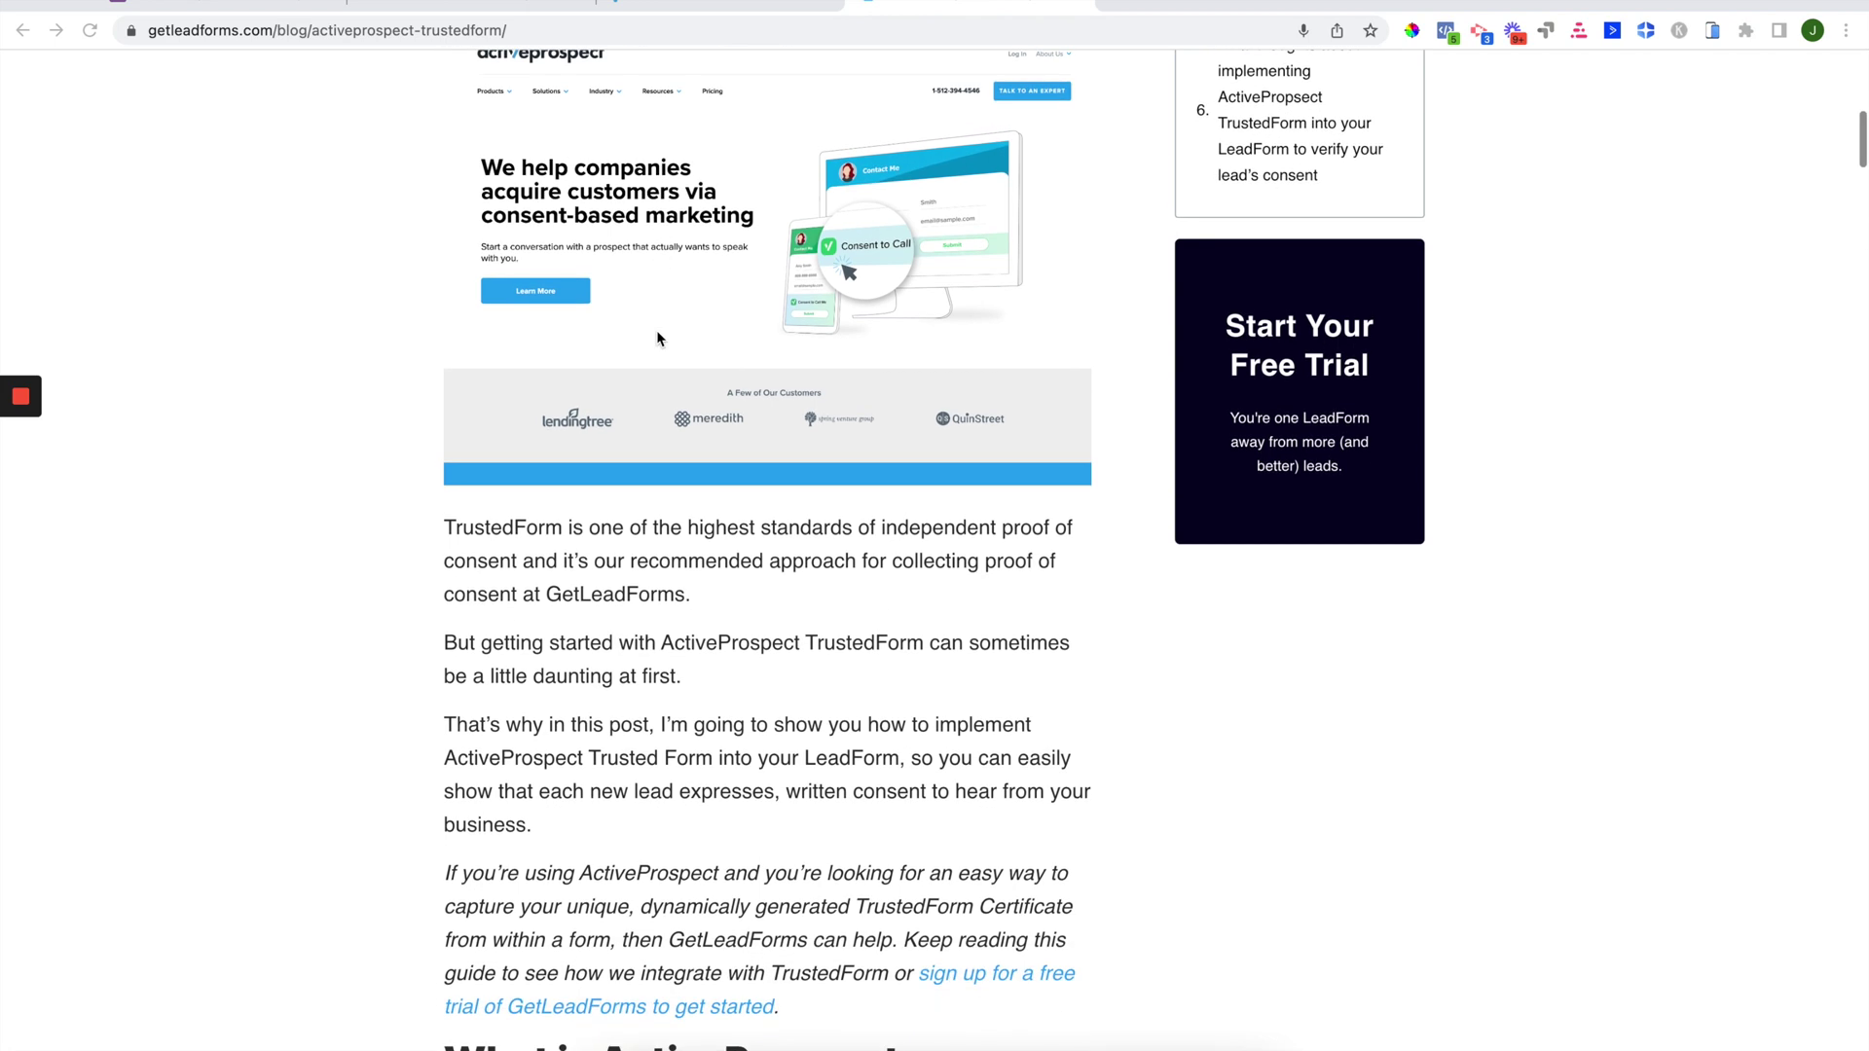
{"action": "scroll", "coordinate": [657, 338], "scroll_direction": "down", "scroll_amount": 12}
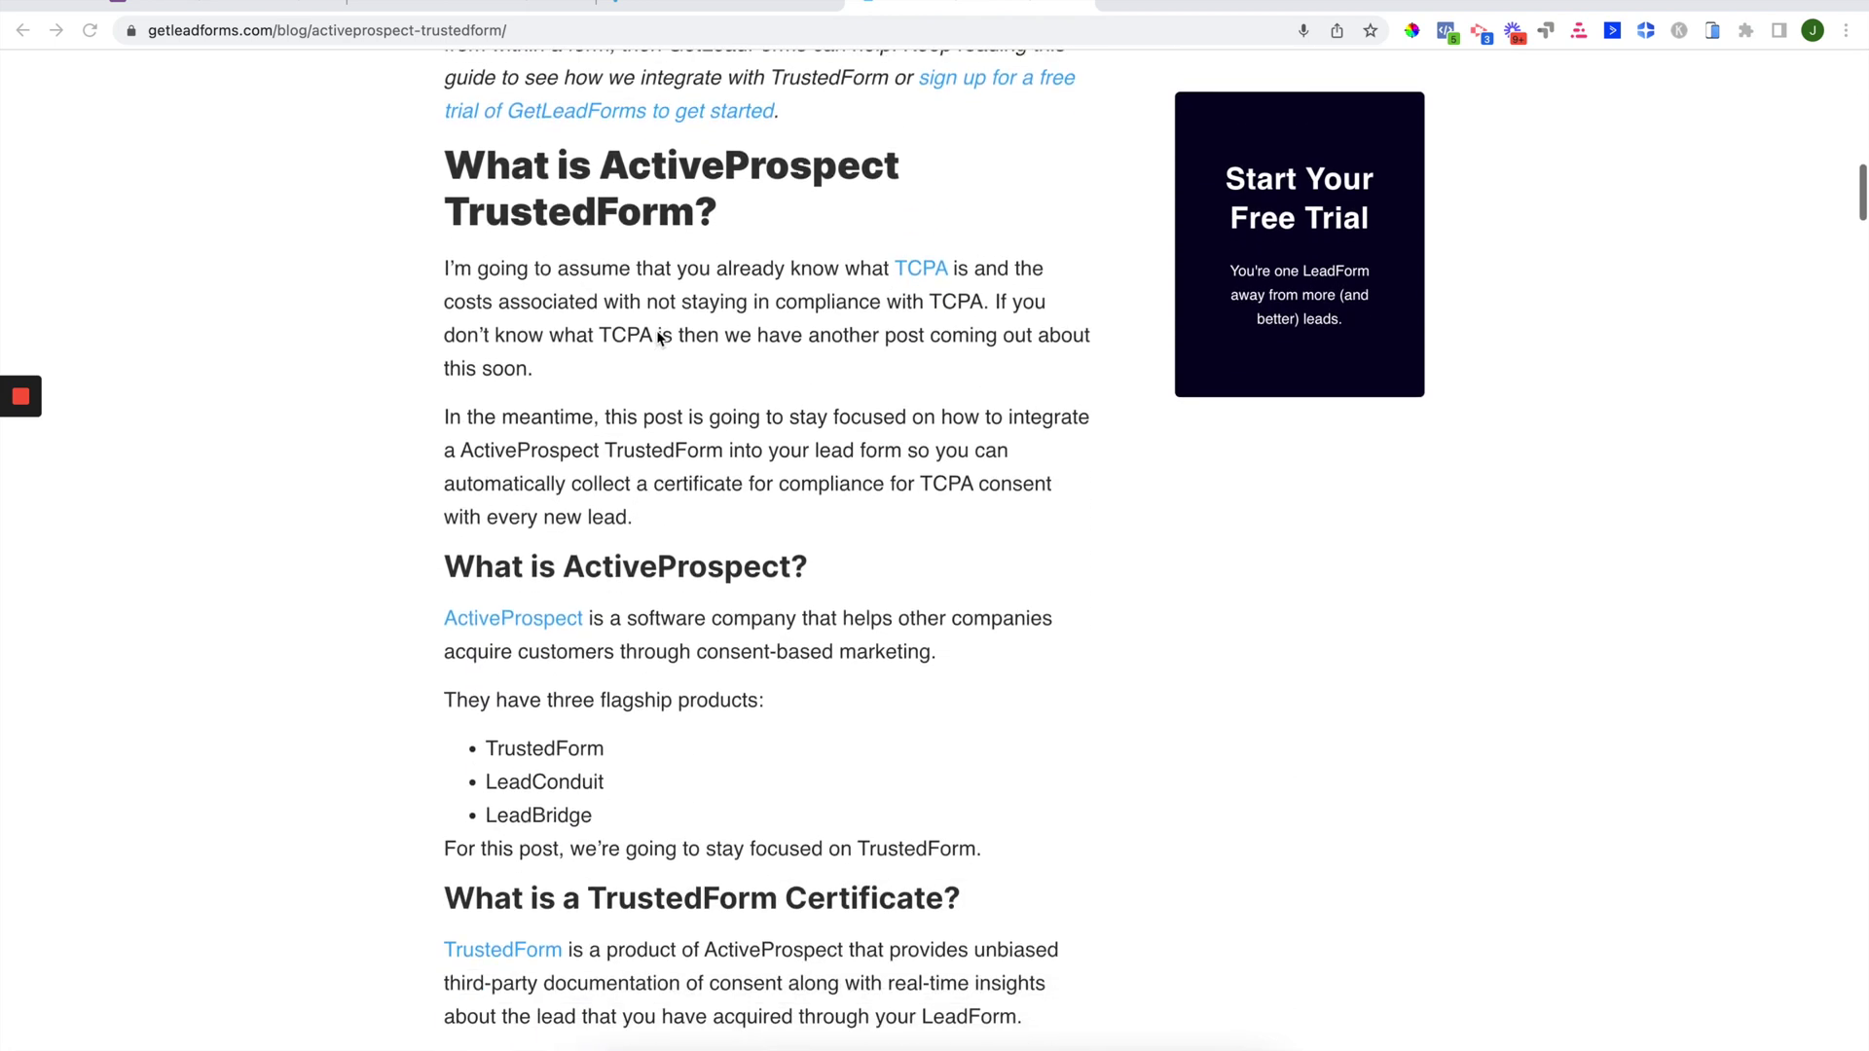
{"action": "scroll", "coordinate": [657, 337], "scroll_direction": "down", "scroll_amount": 20}
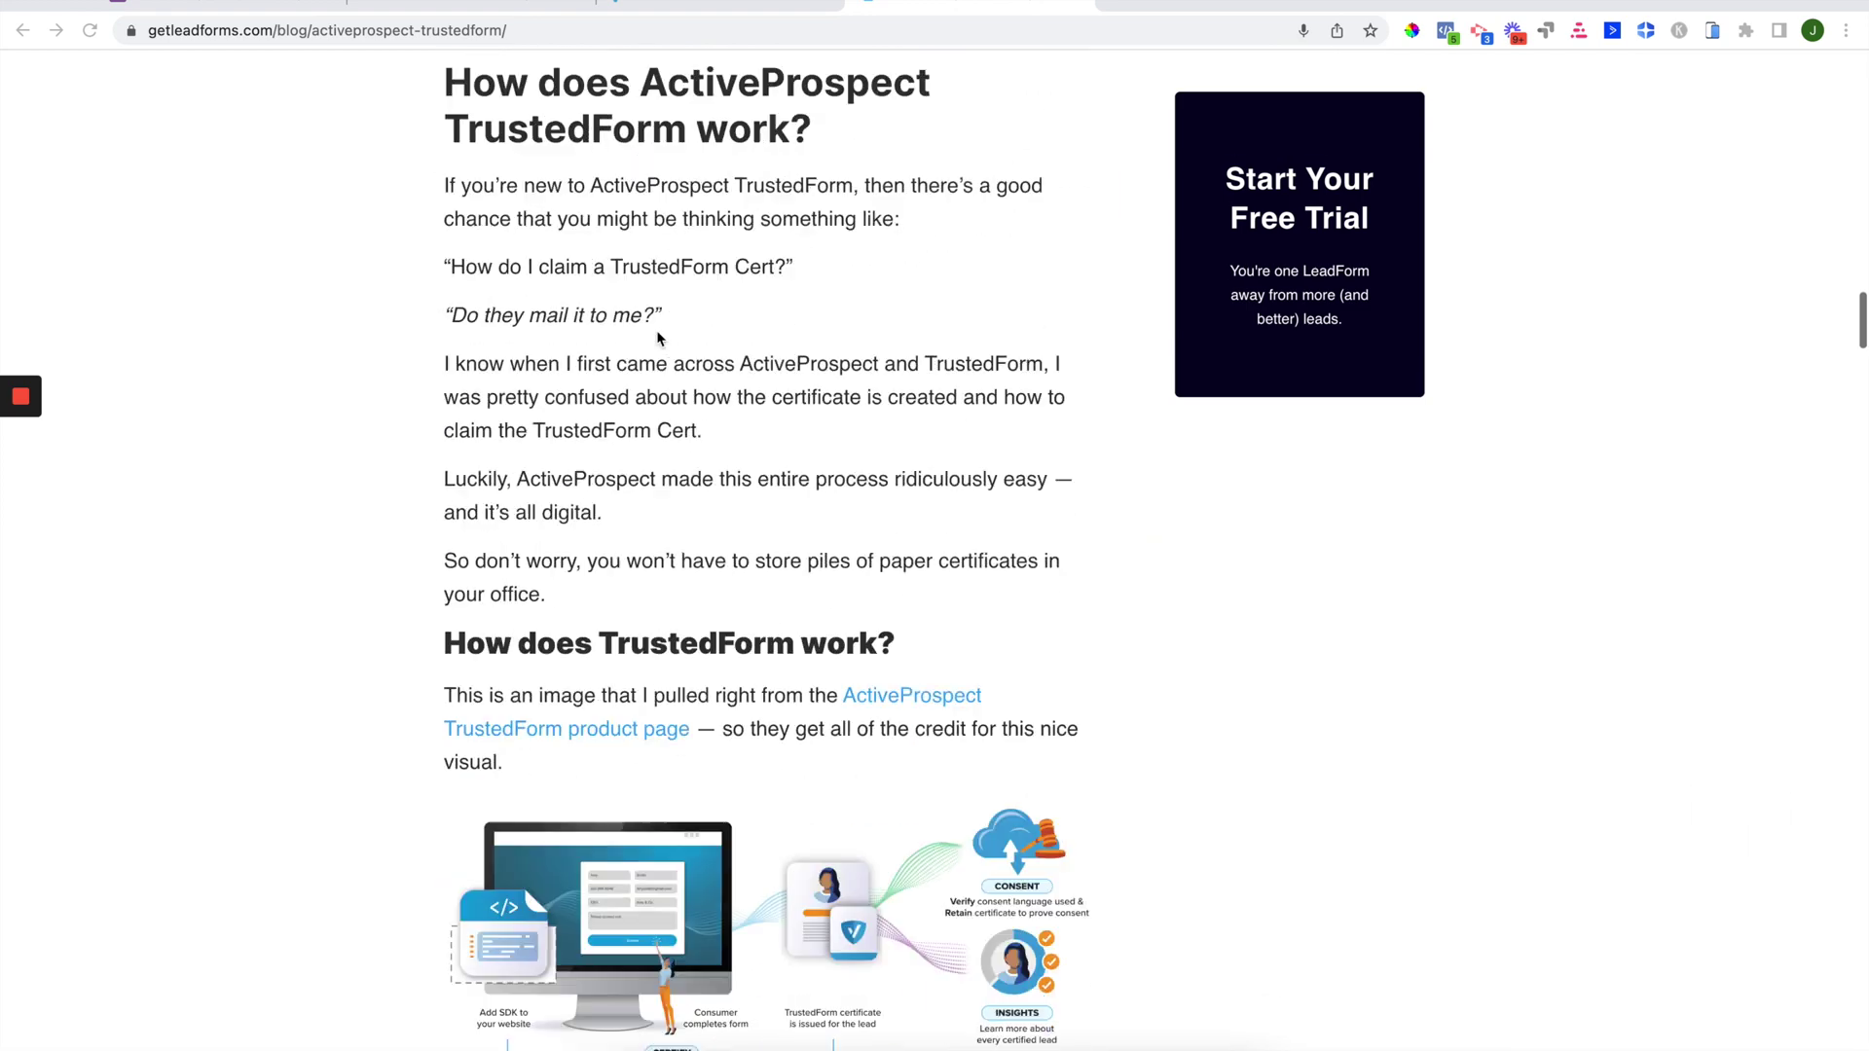
{"action": "scroll", "coordinate": [657, 337], "scroll_direction": "down", "scroll_amount": 2}
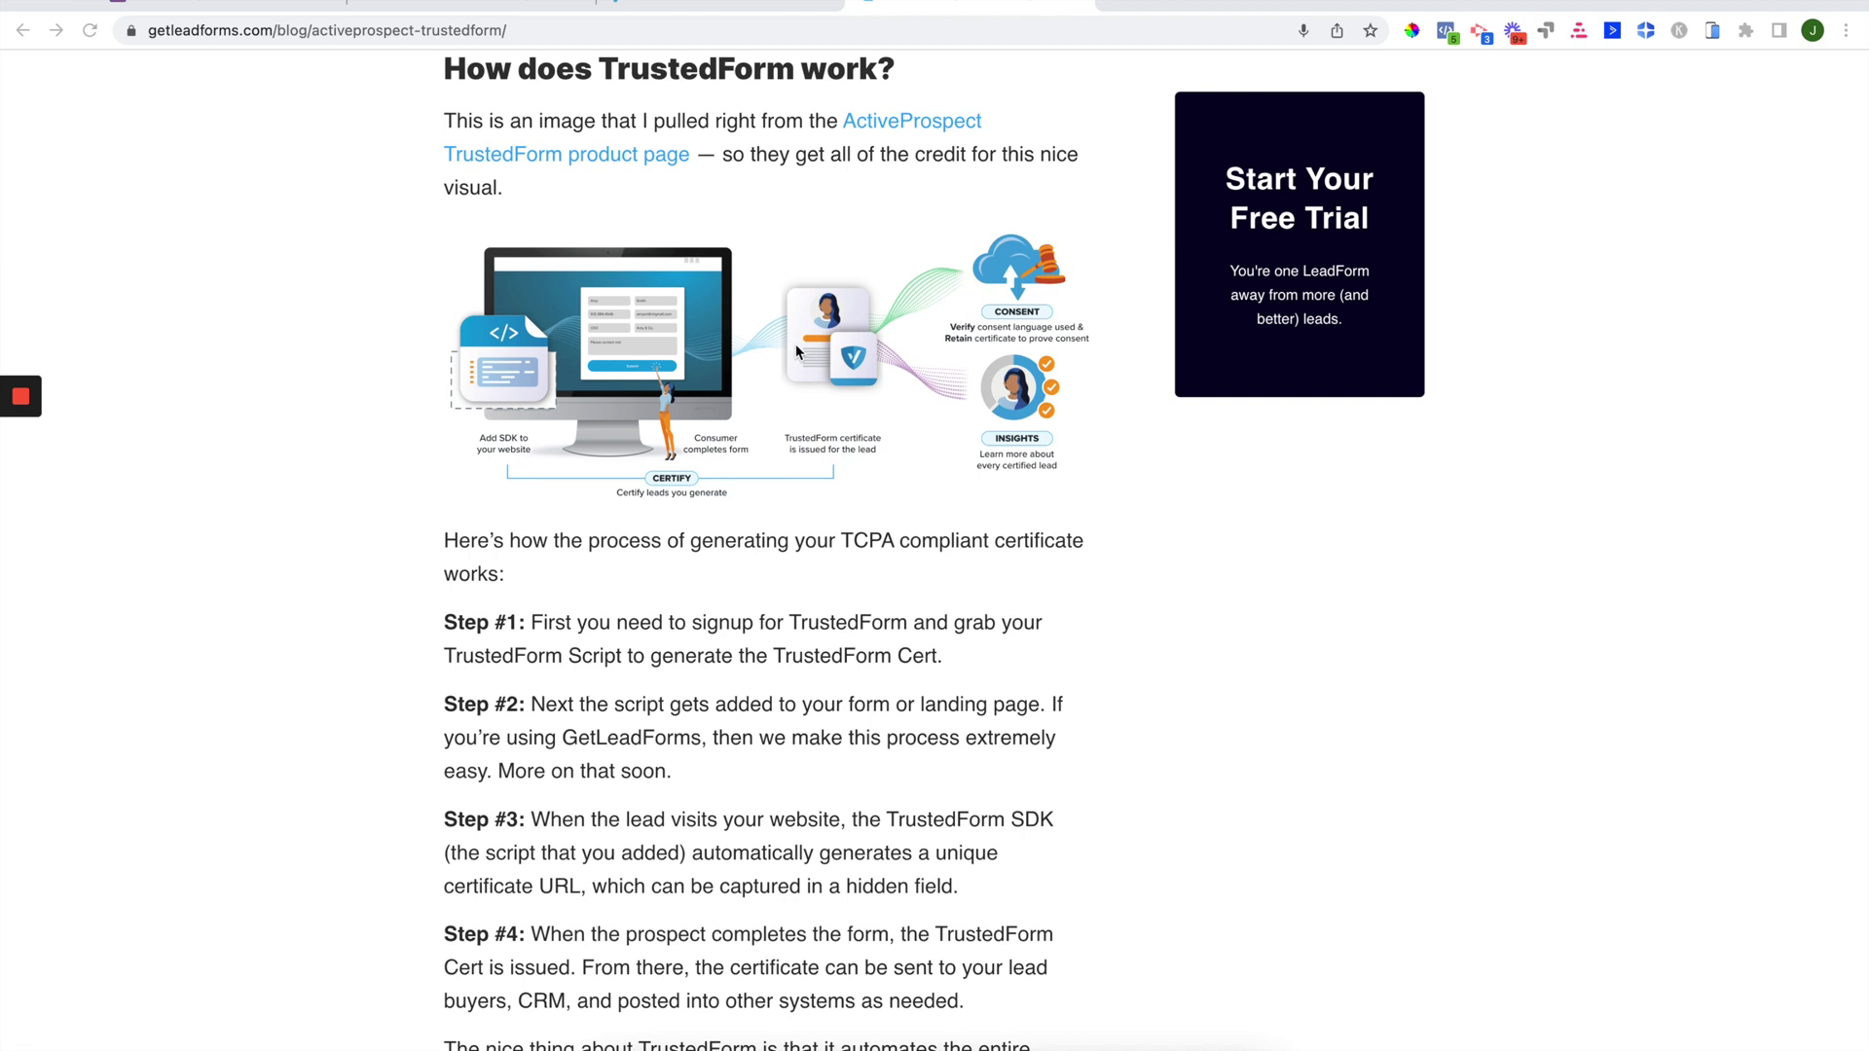
{"action": "scroll", "coordinate": [796, 346], "scroll_direction": "down", "scroll_amount": 6}
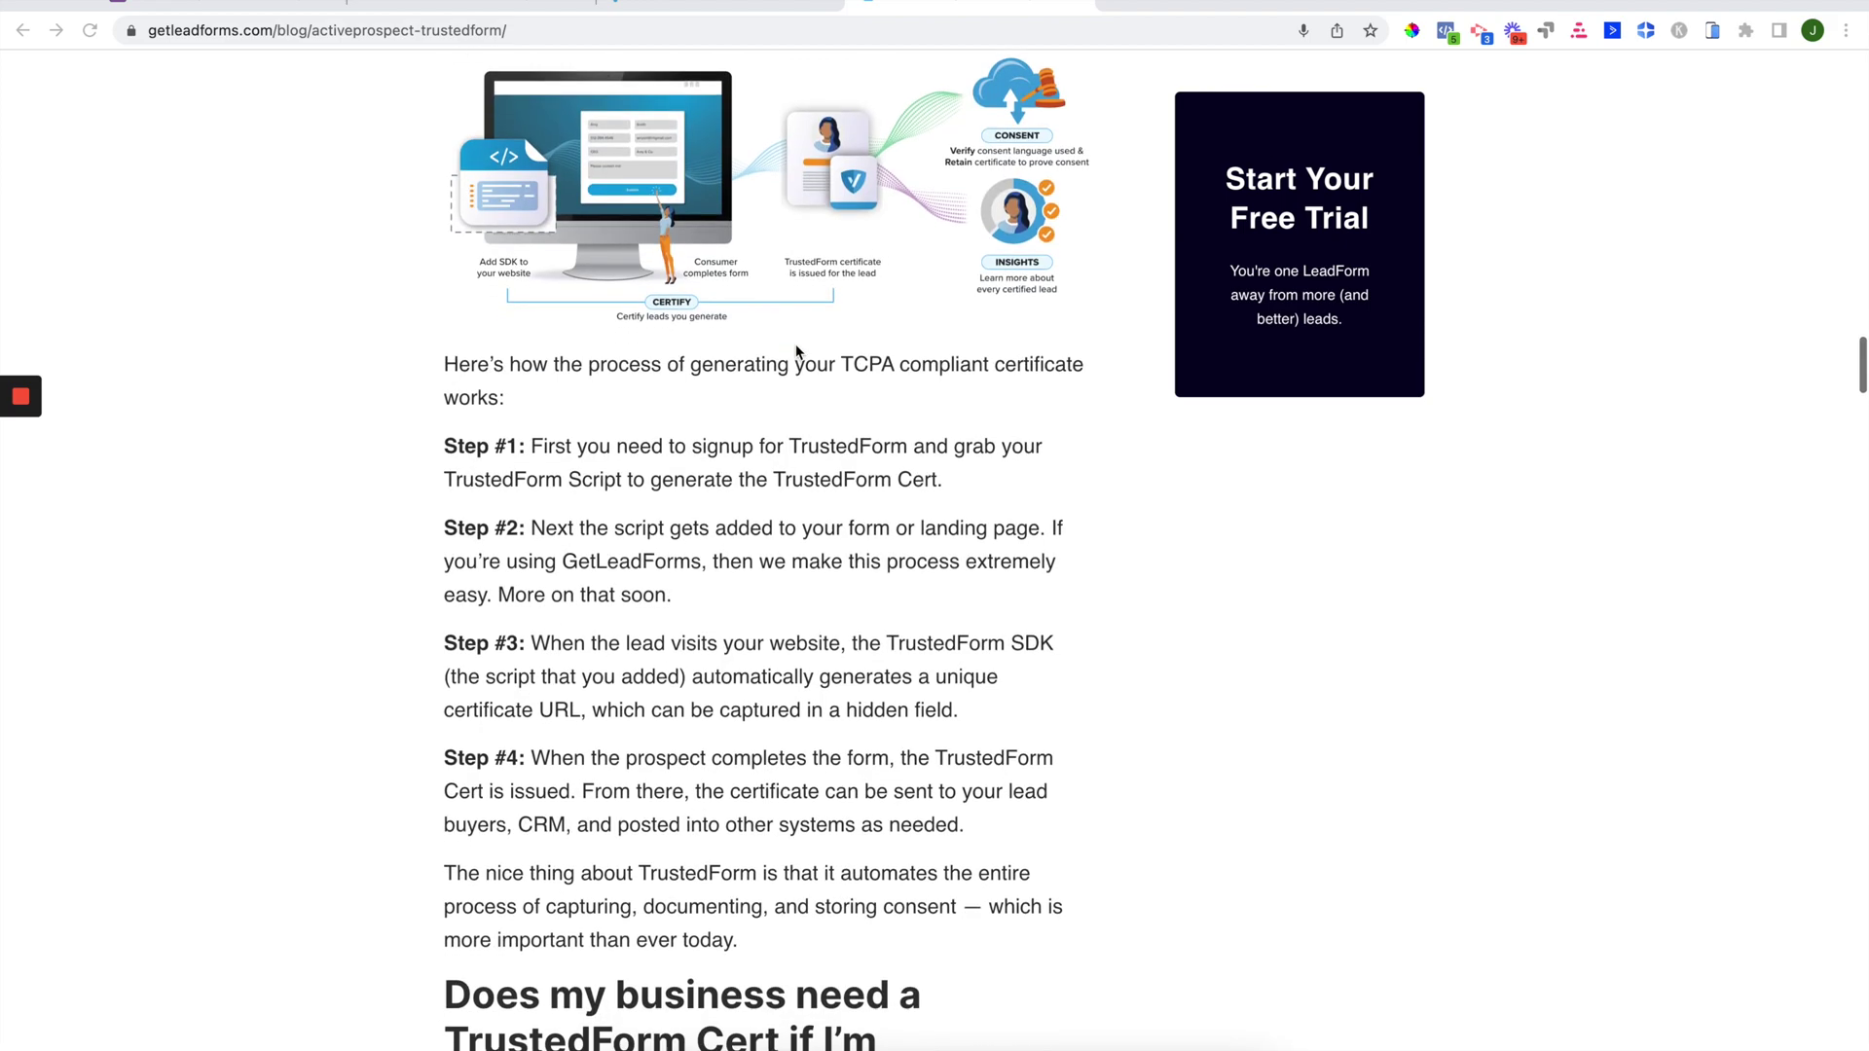
{"action": "scroll", "coordinate": [796, 350], "scroll_direction": "down", "scroll_amount": 4}
{"action": "scroll", "coordinate": [796, 350], "scroll_direction": "up", "scroll_amount": 20}
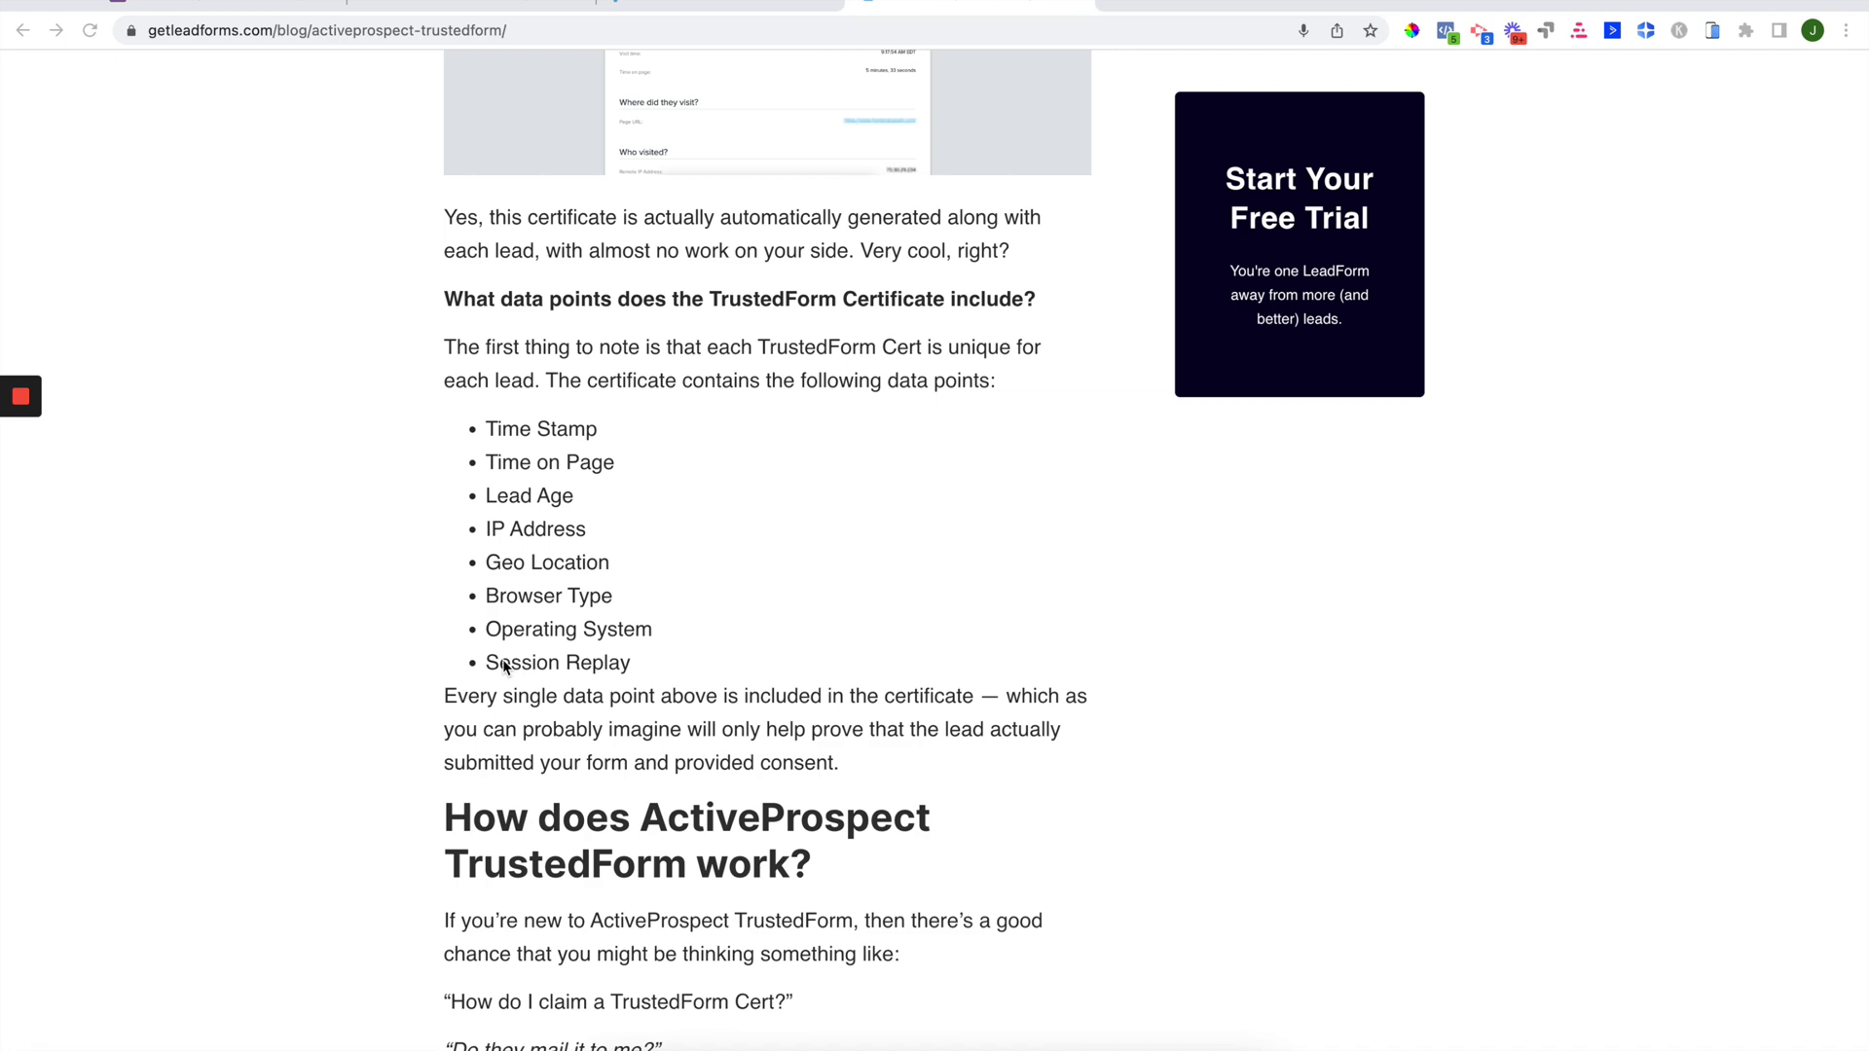
{"action": "scroll", "coordinate": [504, 668], "scroll_direction": "down", "scroll_amount": 1}
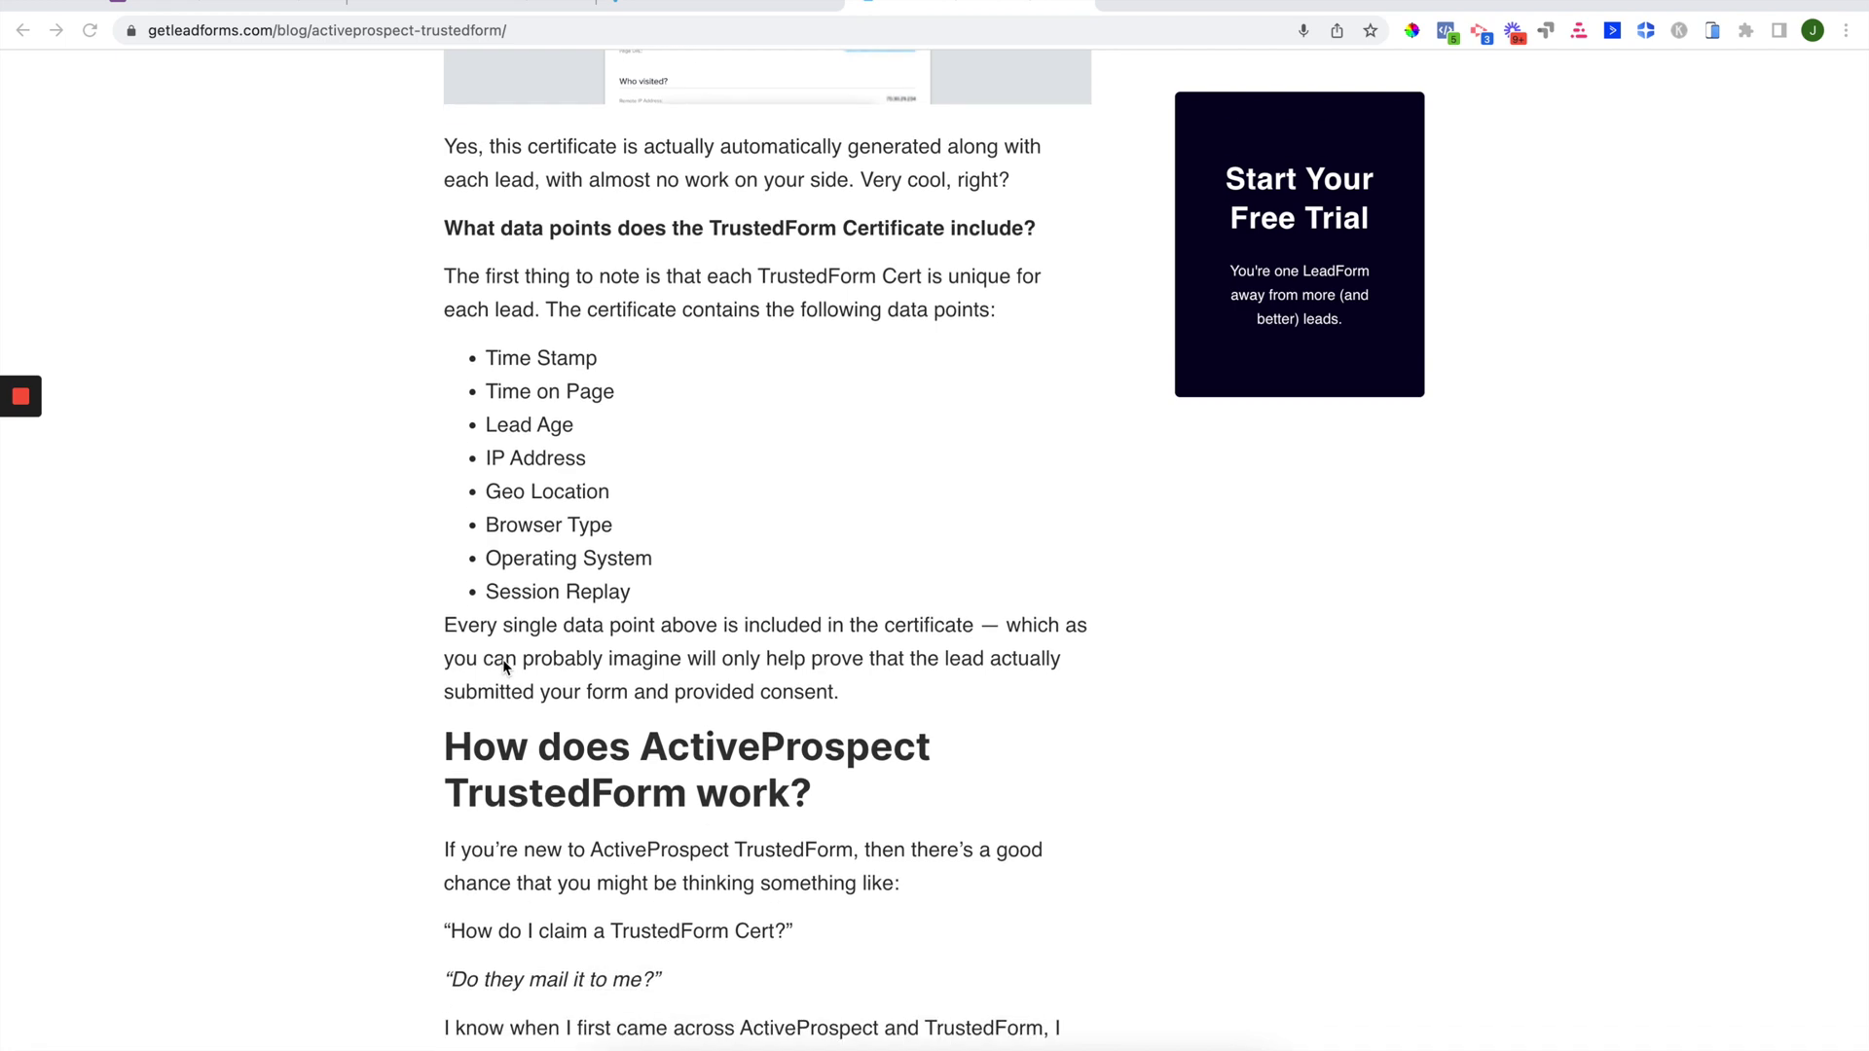
{"action": "scroll", "coordinate": [504, 668], "scroll_direction": "down", "scroll_amount": 20}
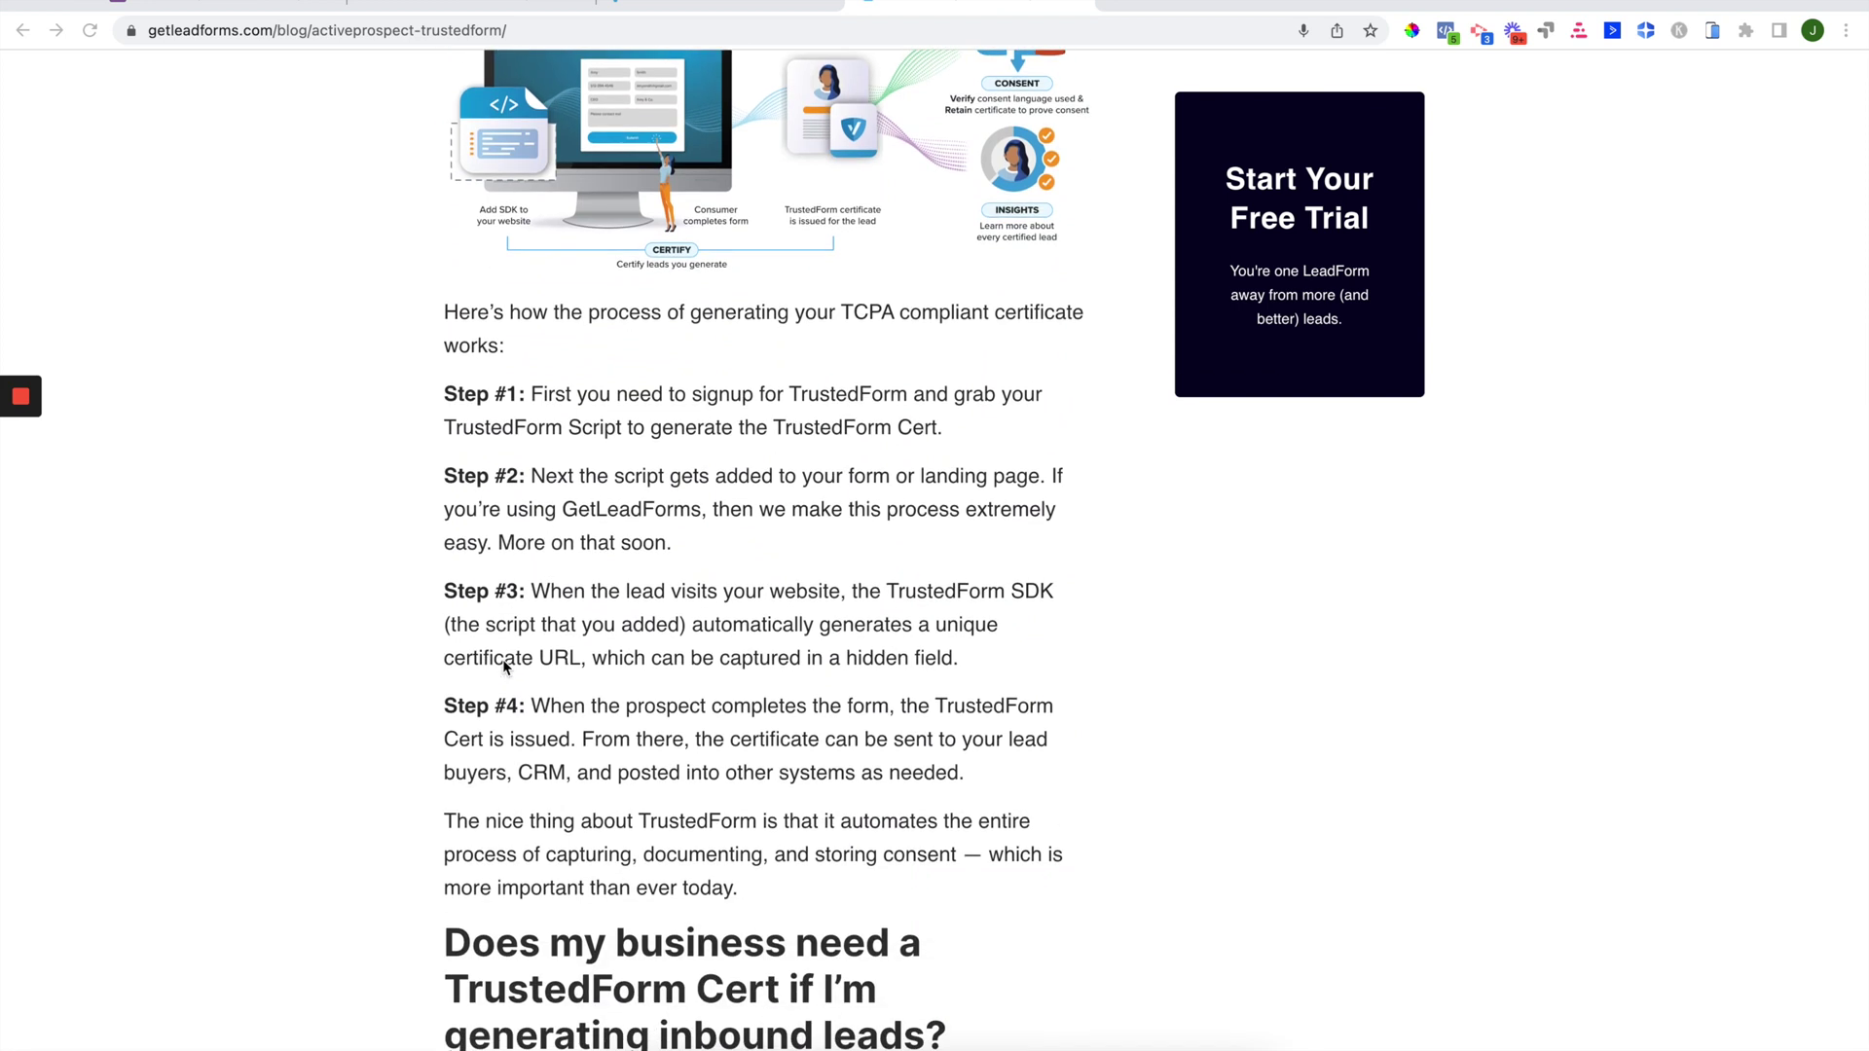
{"action": "scroll", "coordinate": [504, 667], "scroll_direction": "up", "scroll_amount": 4}
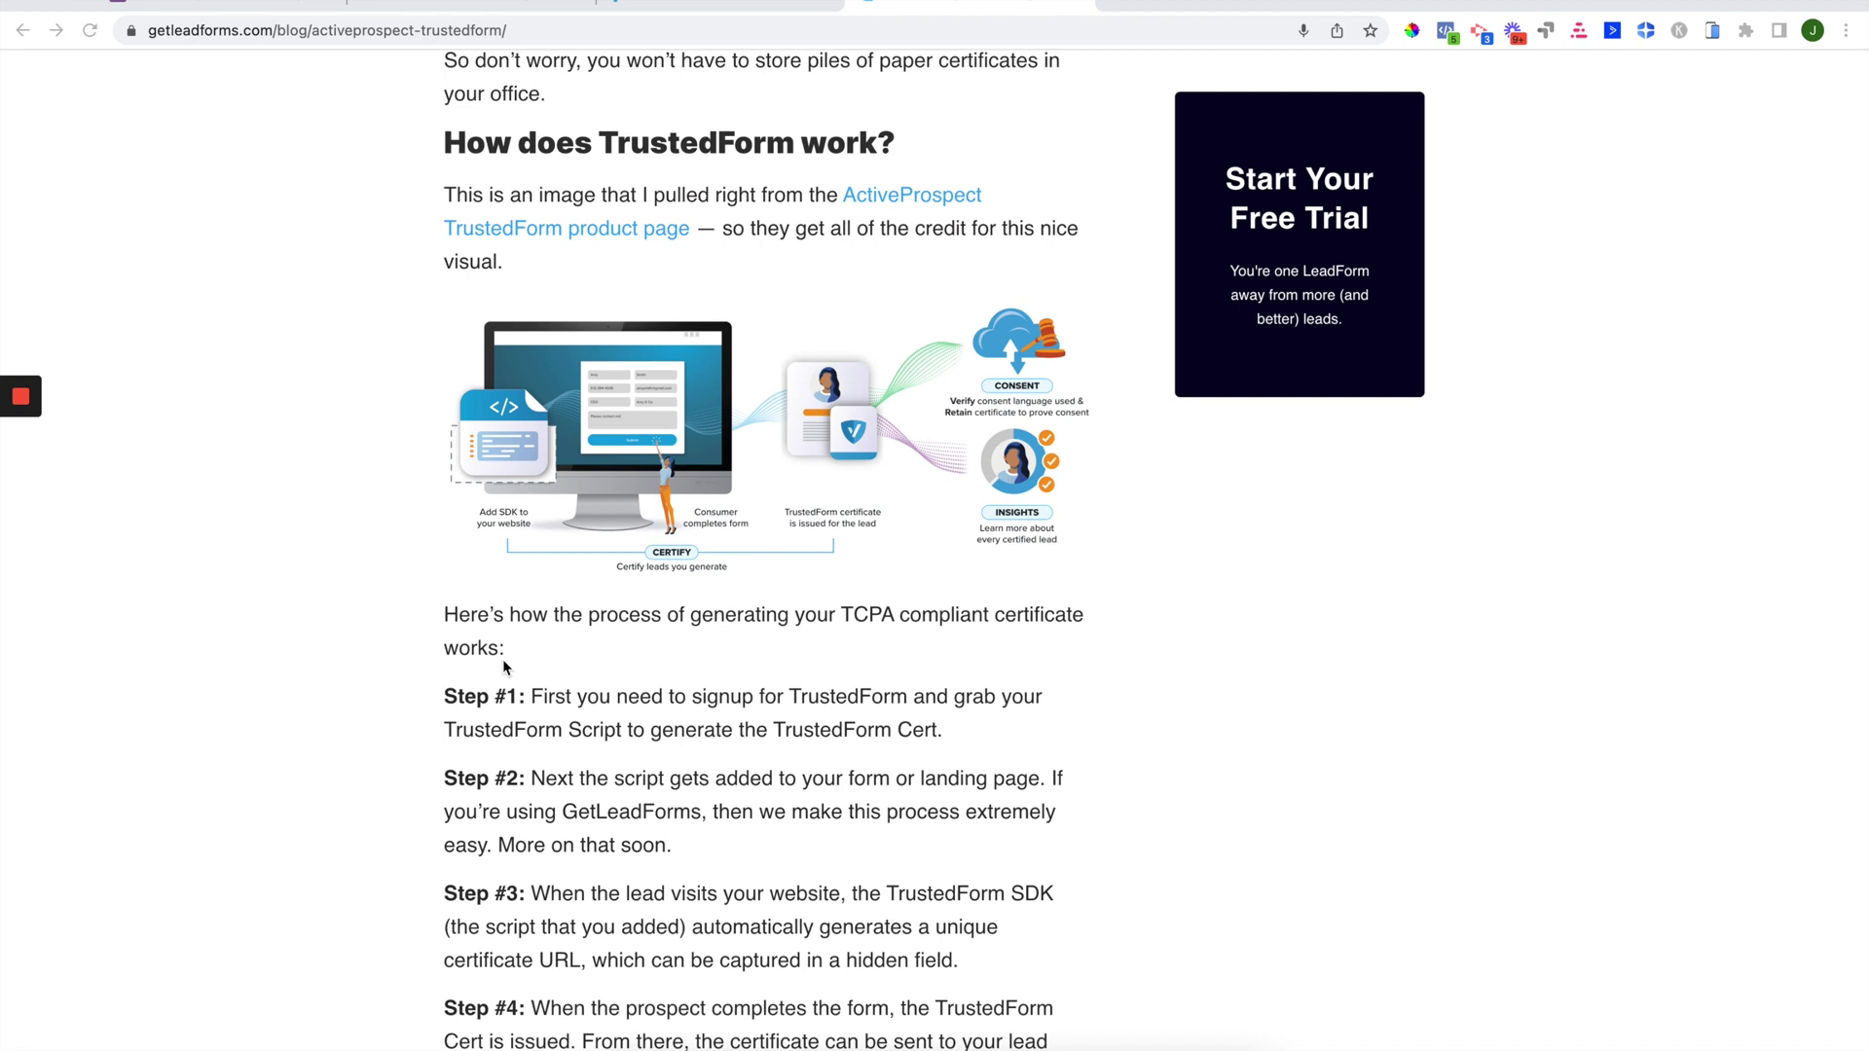
{"action": "scroll", "coordinate": [502, 658], "scroll_direction": "up", "scroll_amount": 1}
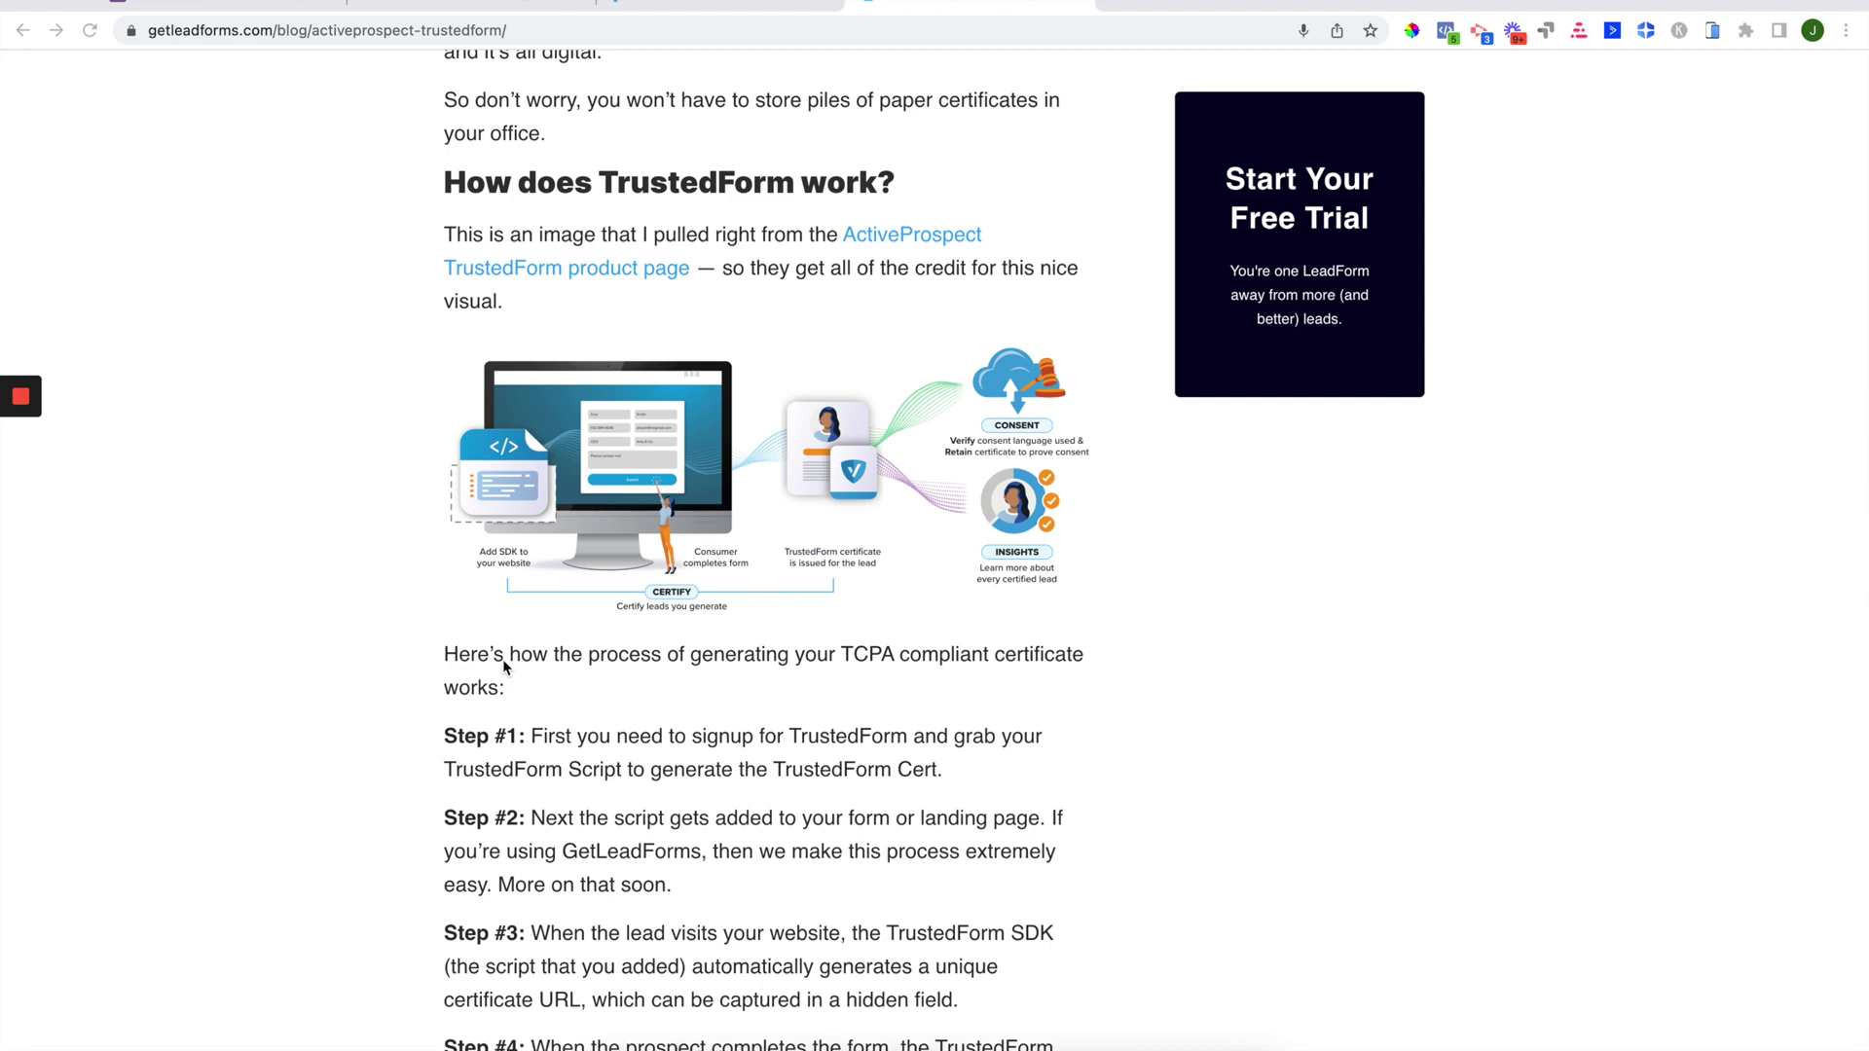
{"action": "scroll", "coordinate": [502, 658], "scroll_direction": "down", "scroll_amount": 1}
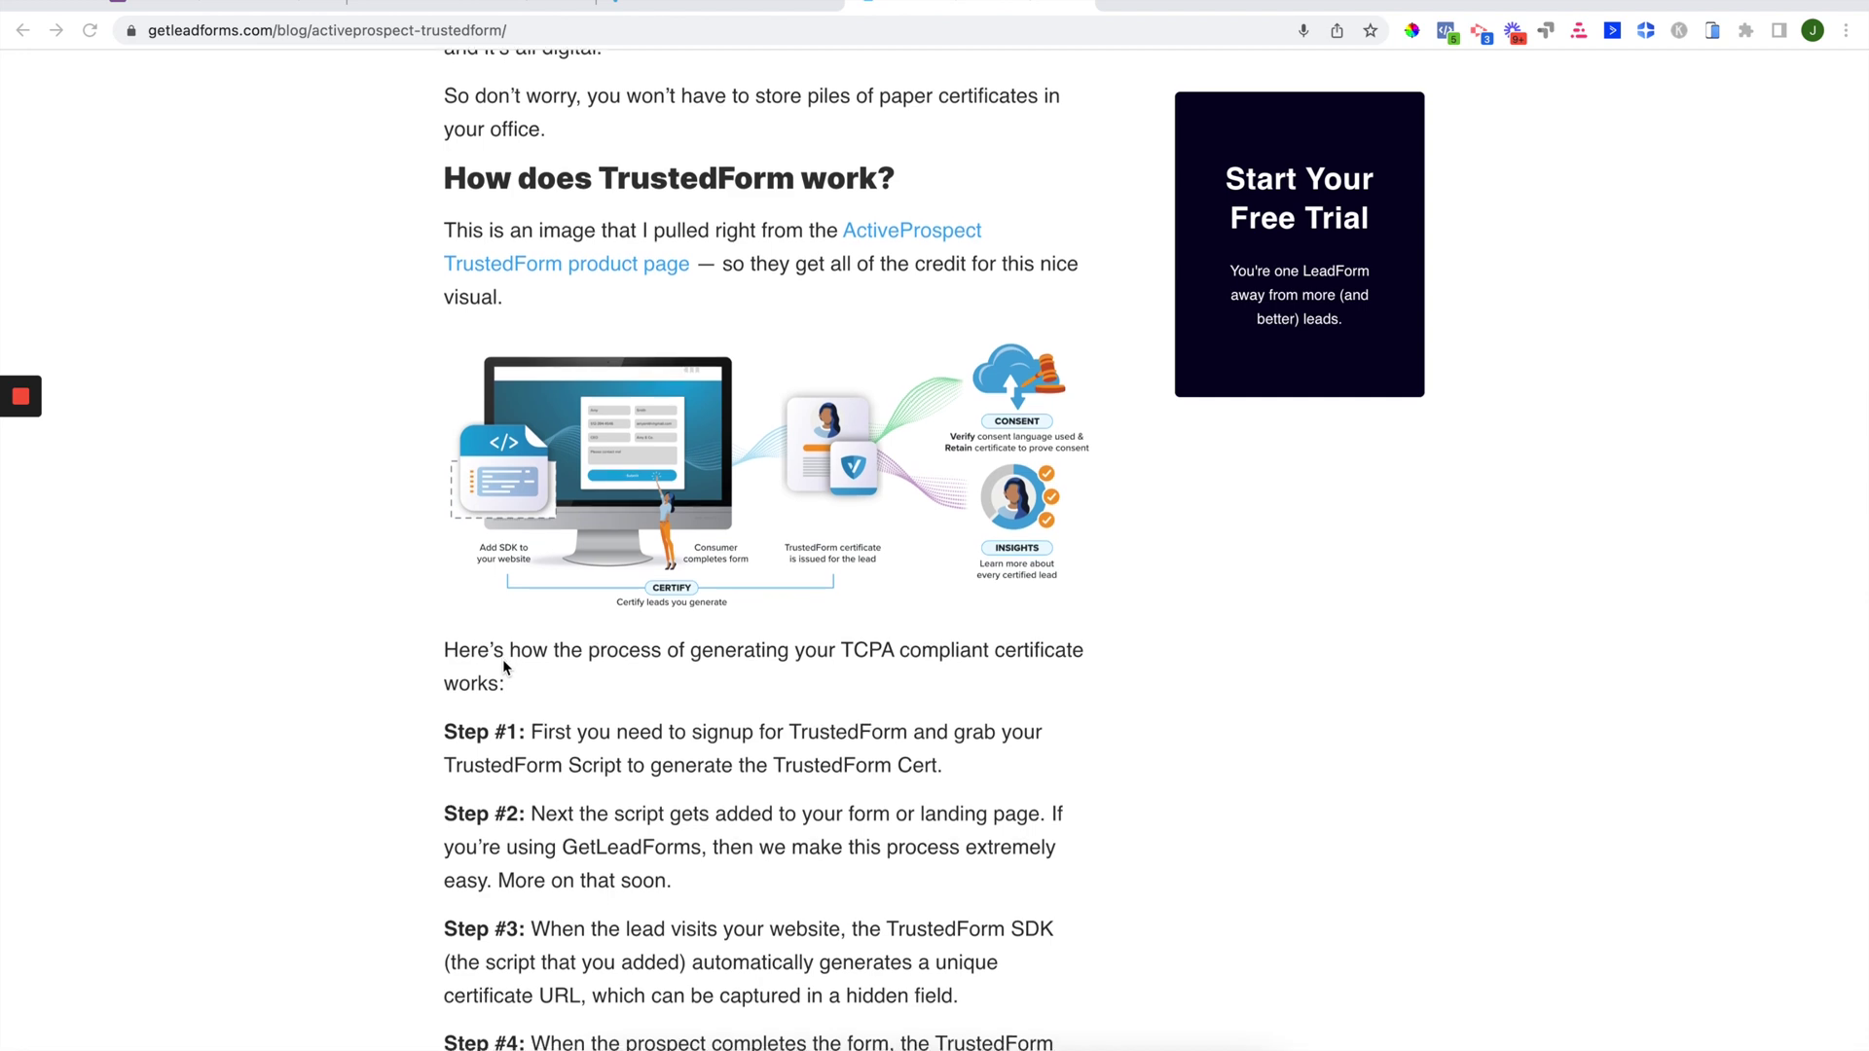
Move between the GetLeadForms Add To Site settings and the TrustedForm snippet window.
{"action": "left_click", "coordinate": [499, 8]}
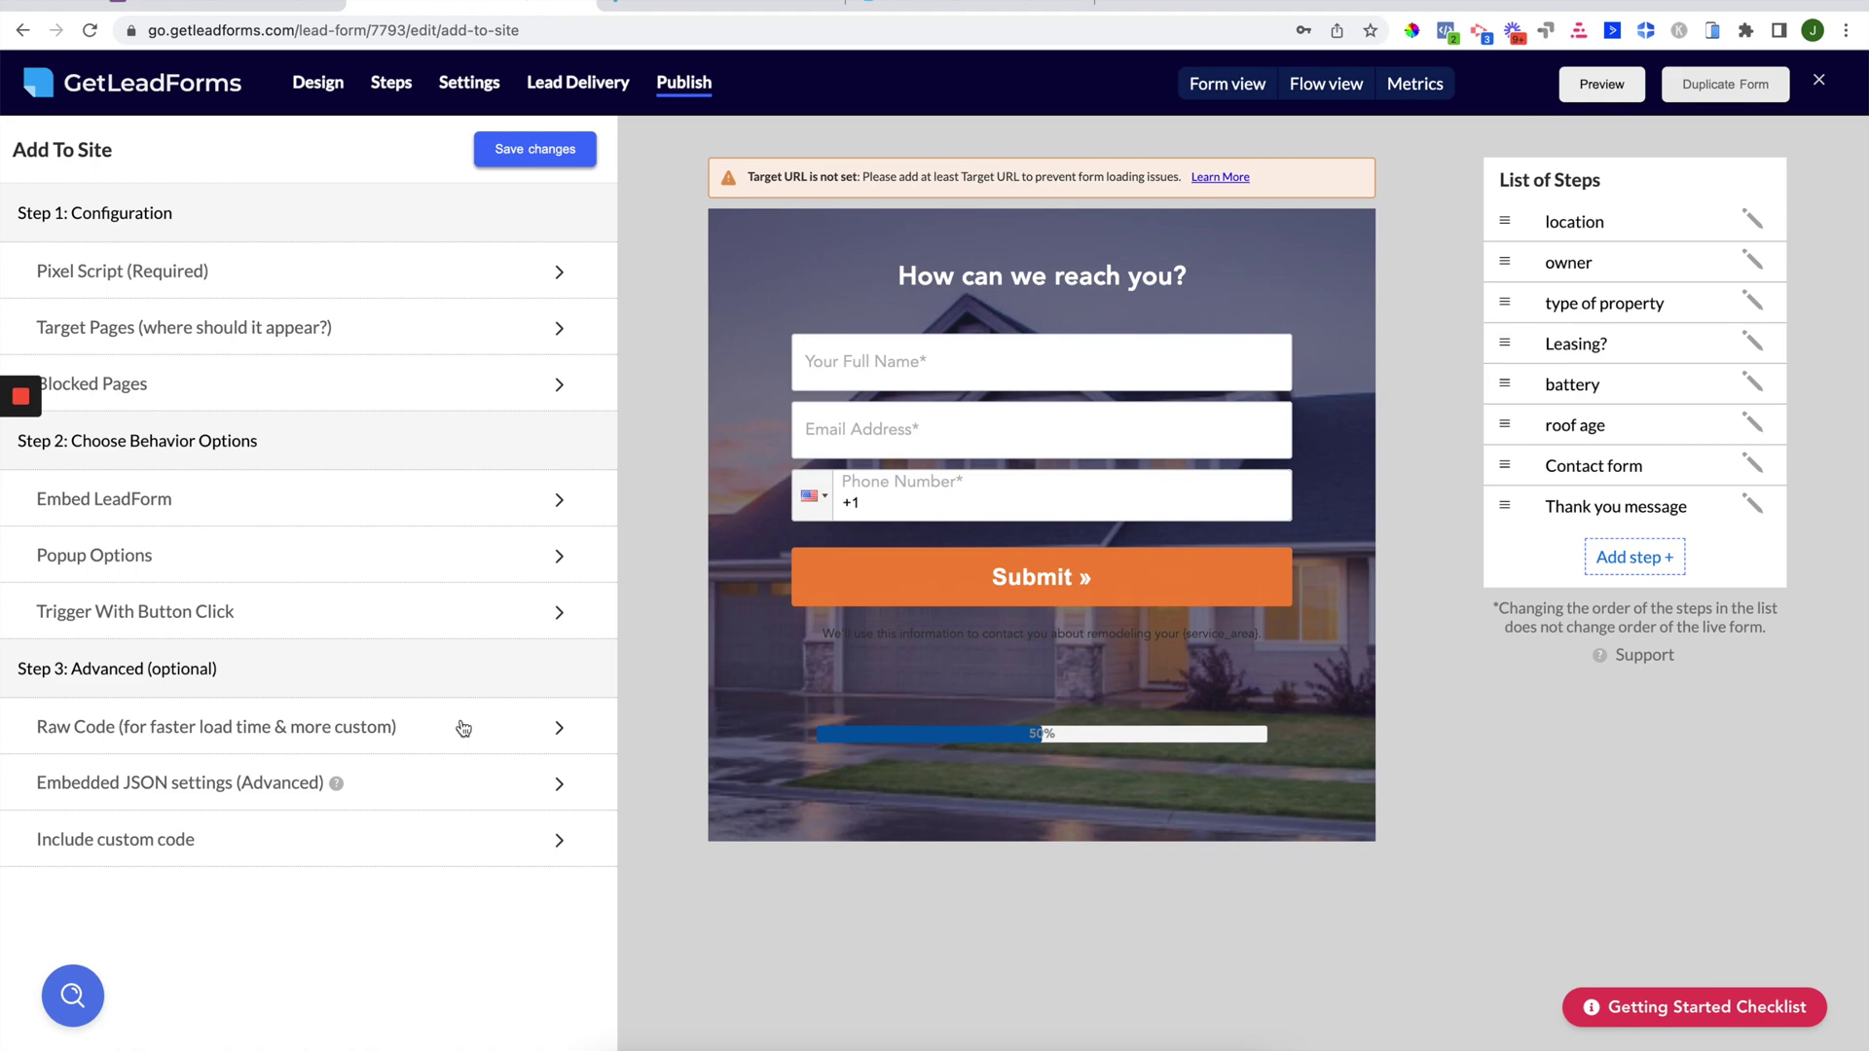
{"action": "key", "text": "super+grave"}
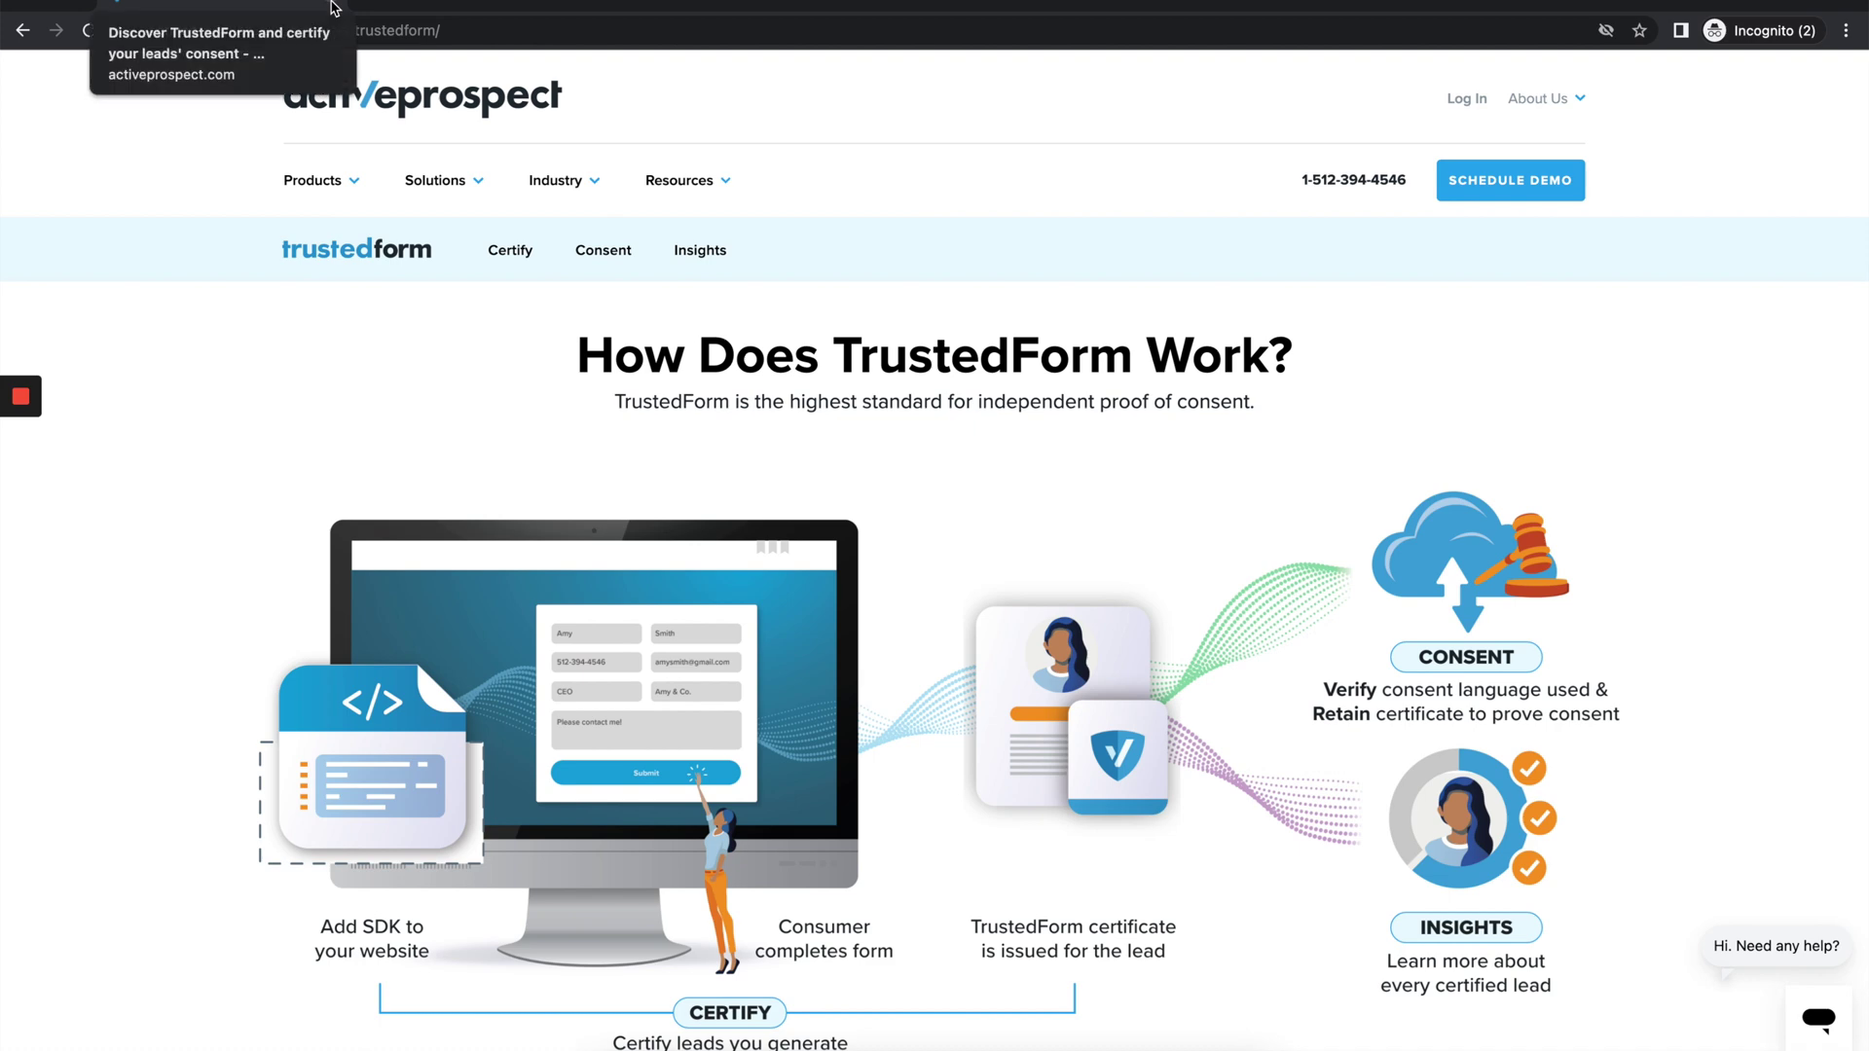
{"action": "key", "text": "alt+Tab"}
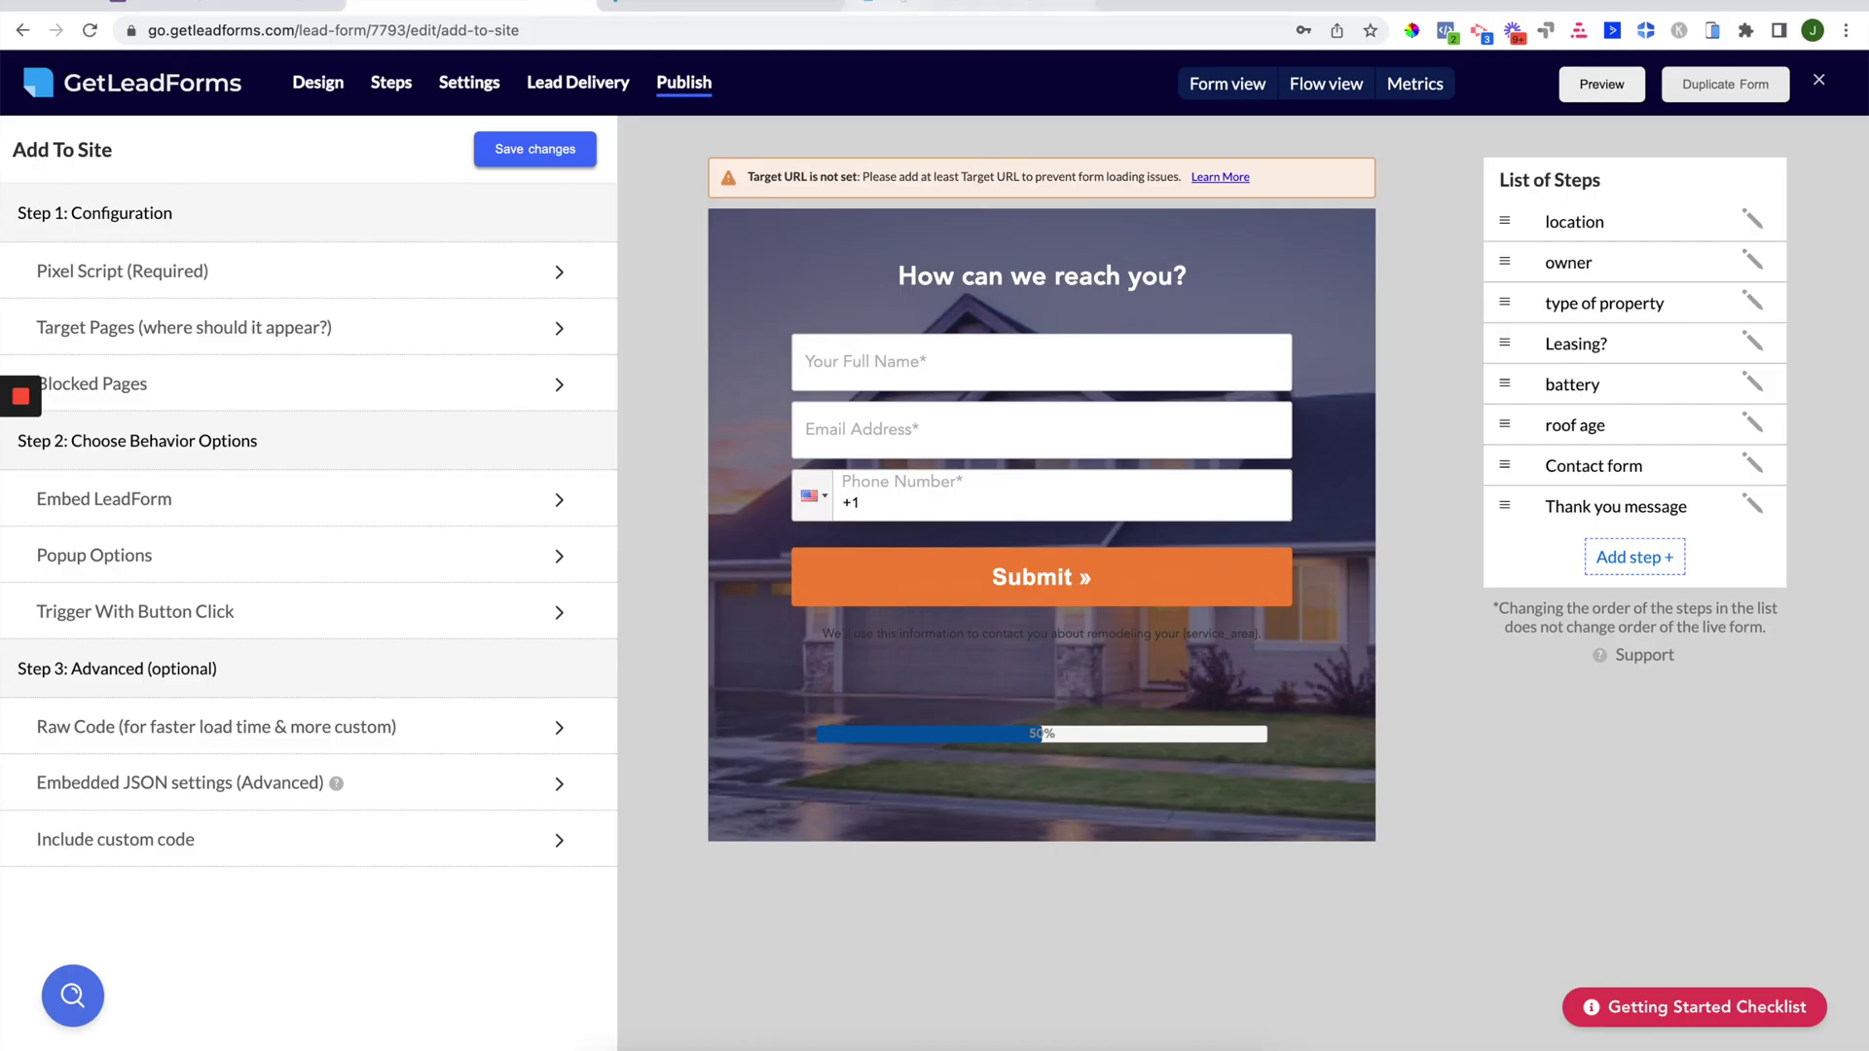
{"action": "left_click", "coordinate": [968, 6]}
Copy the Javascript Snippet from the TrustedForm certificates tab, then return to the GetLeadForms tab.
{"action": "left_click", "coordinate": [685, 12]}
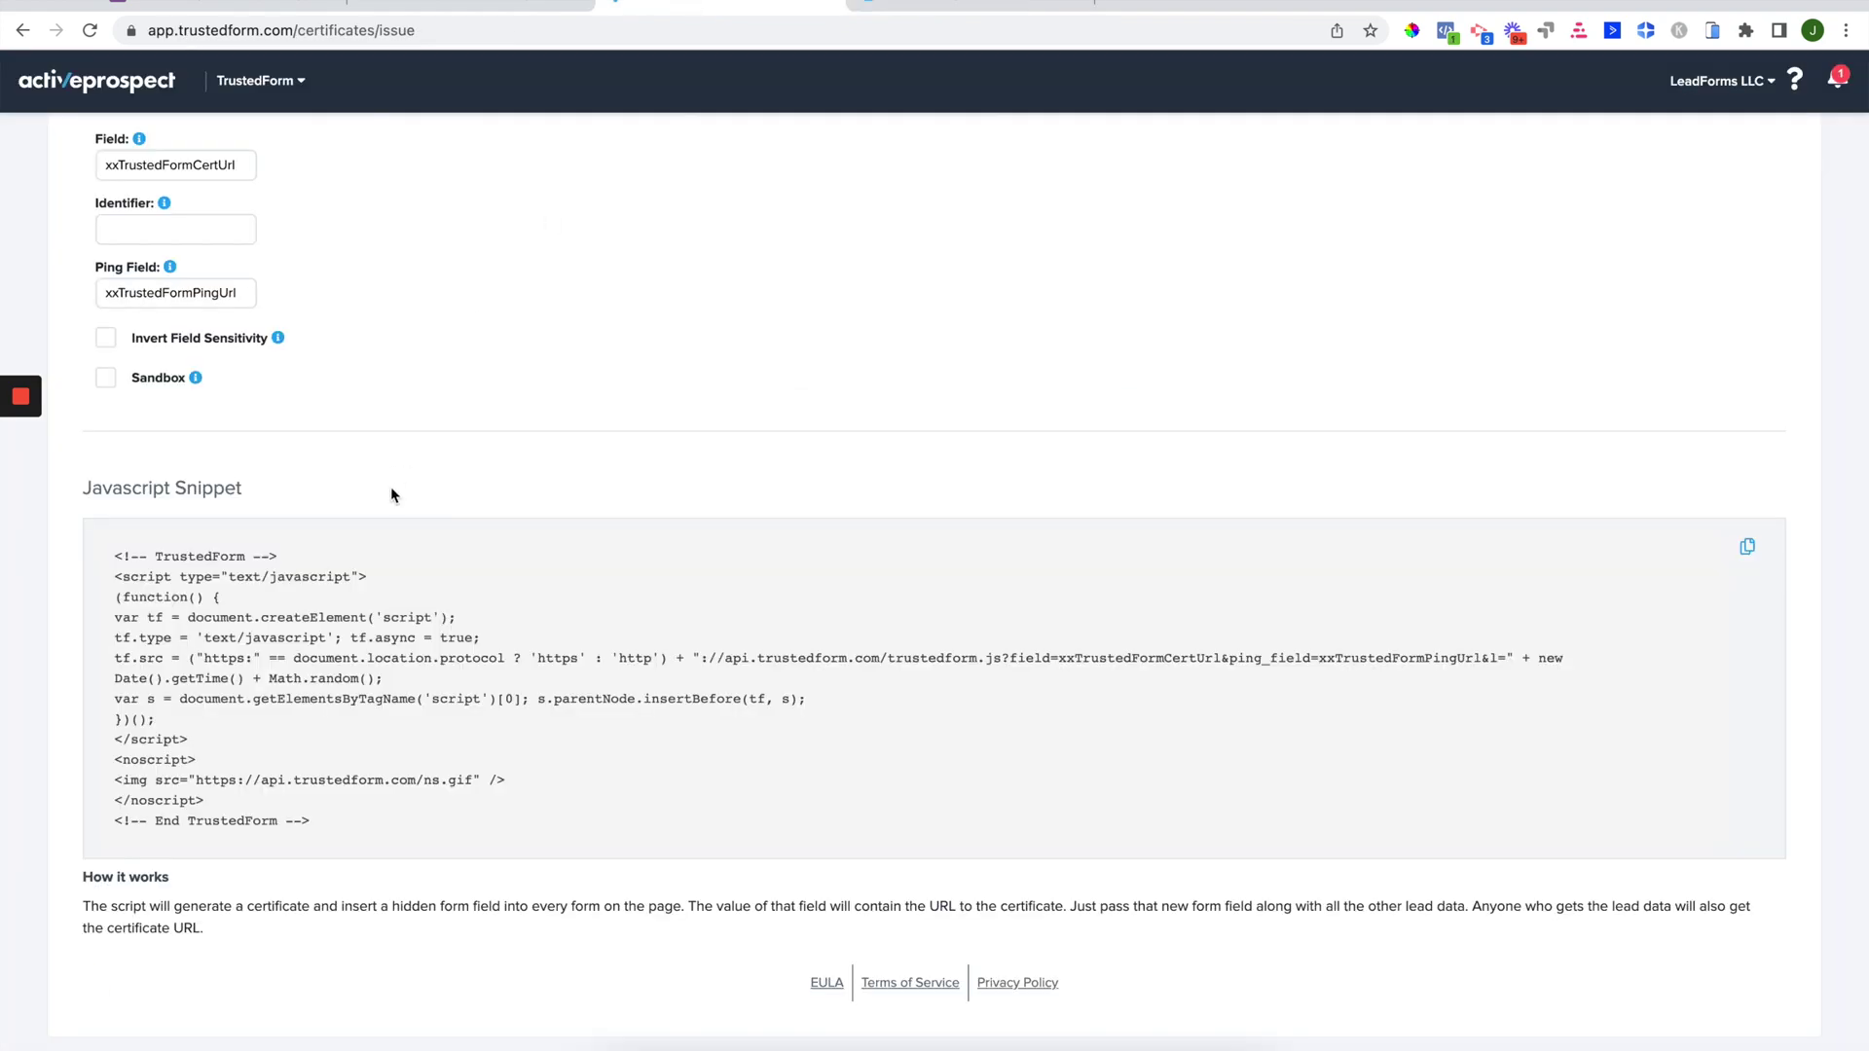
{"action": "scroll", "coordinate": [396, 492], "scroll_direction": "up", "scroll_amount": 5}
{"action": "scroll", "coordinate": [396, 492], "scroll_direction": "down", "scroll_amount": 5}
{"action": "left_click_drag", "start_coordinate": [78, 499], "coordinate": [248, 498]}
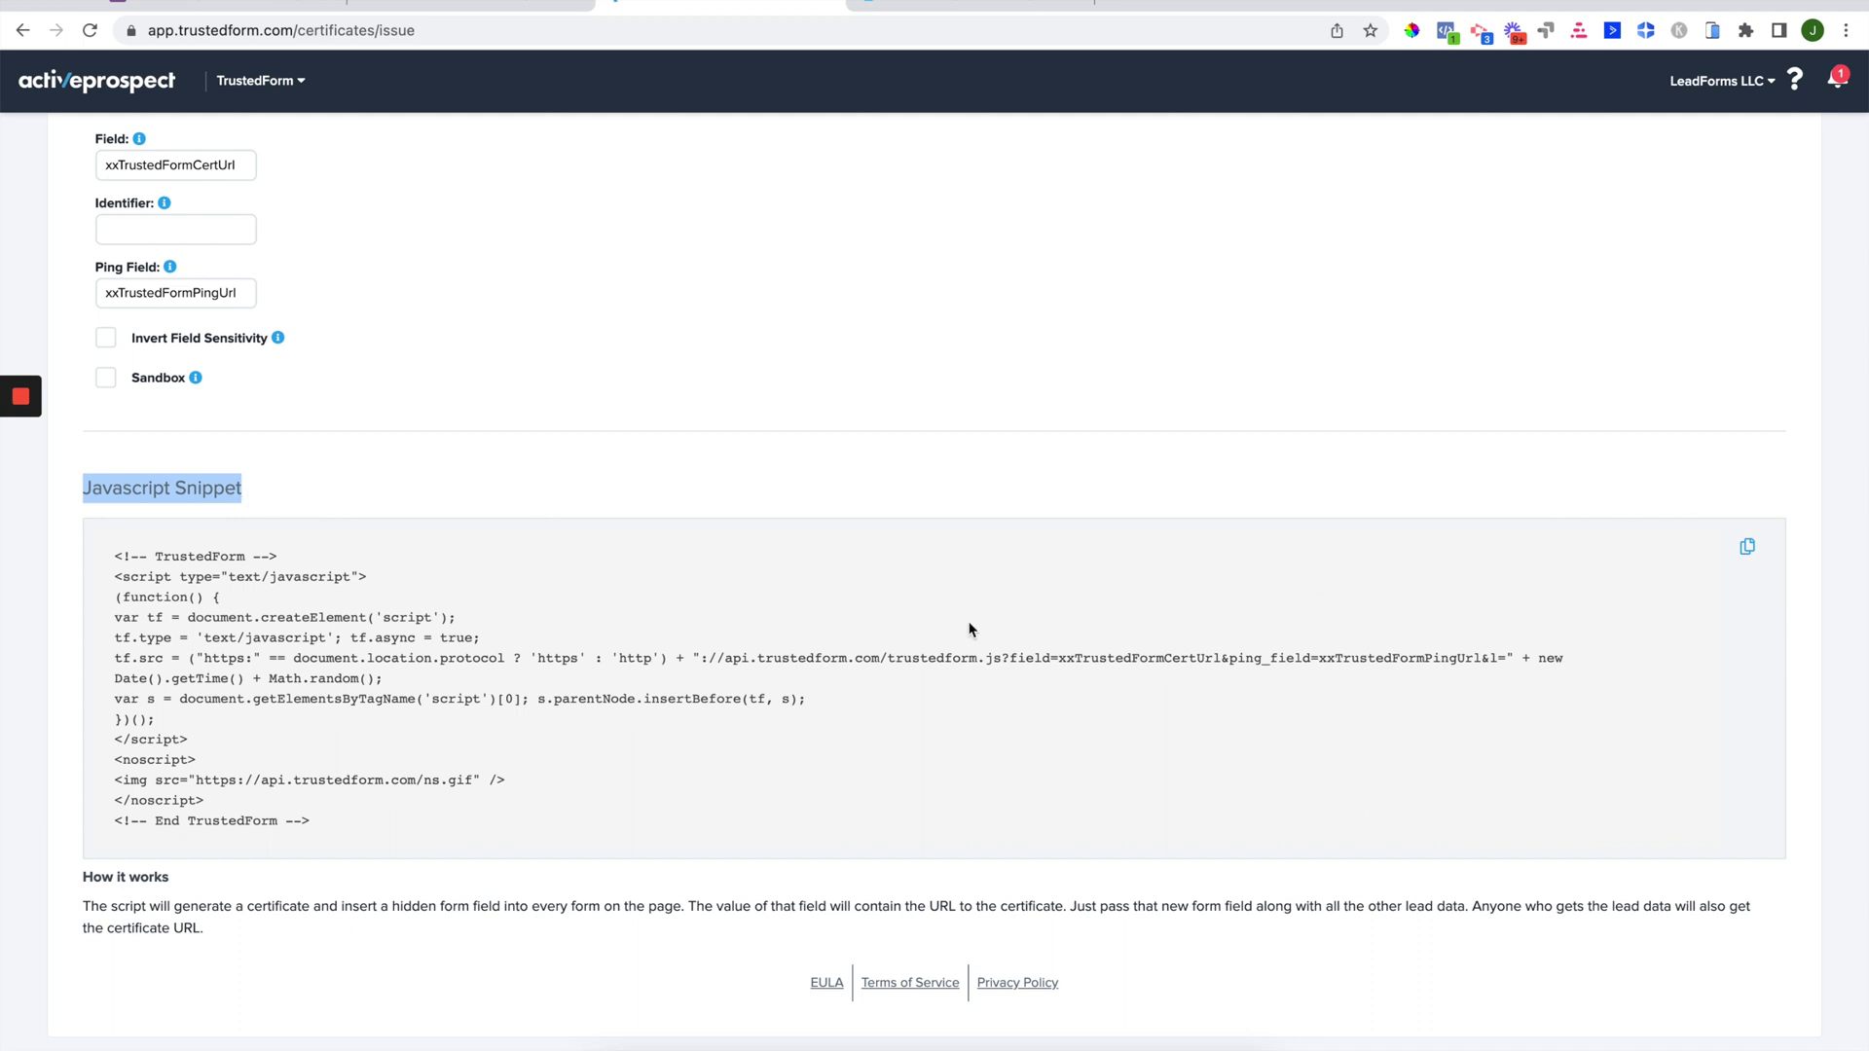
{"action": "left_click", "coordinate": [1749, 552]}
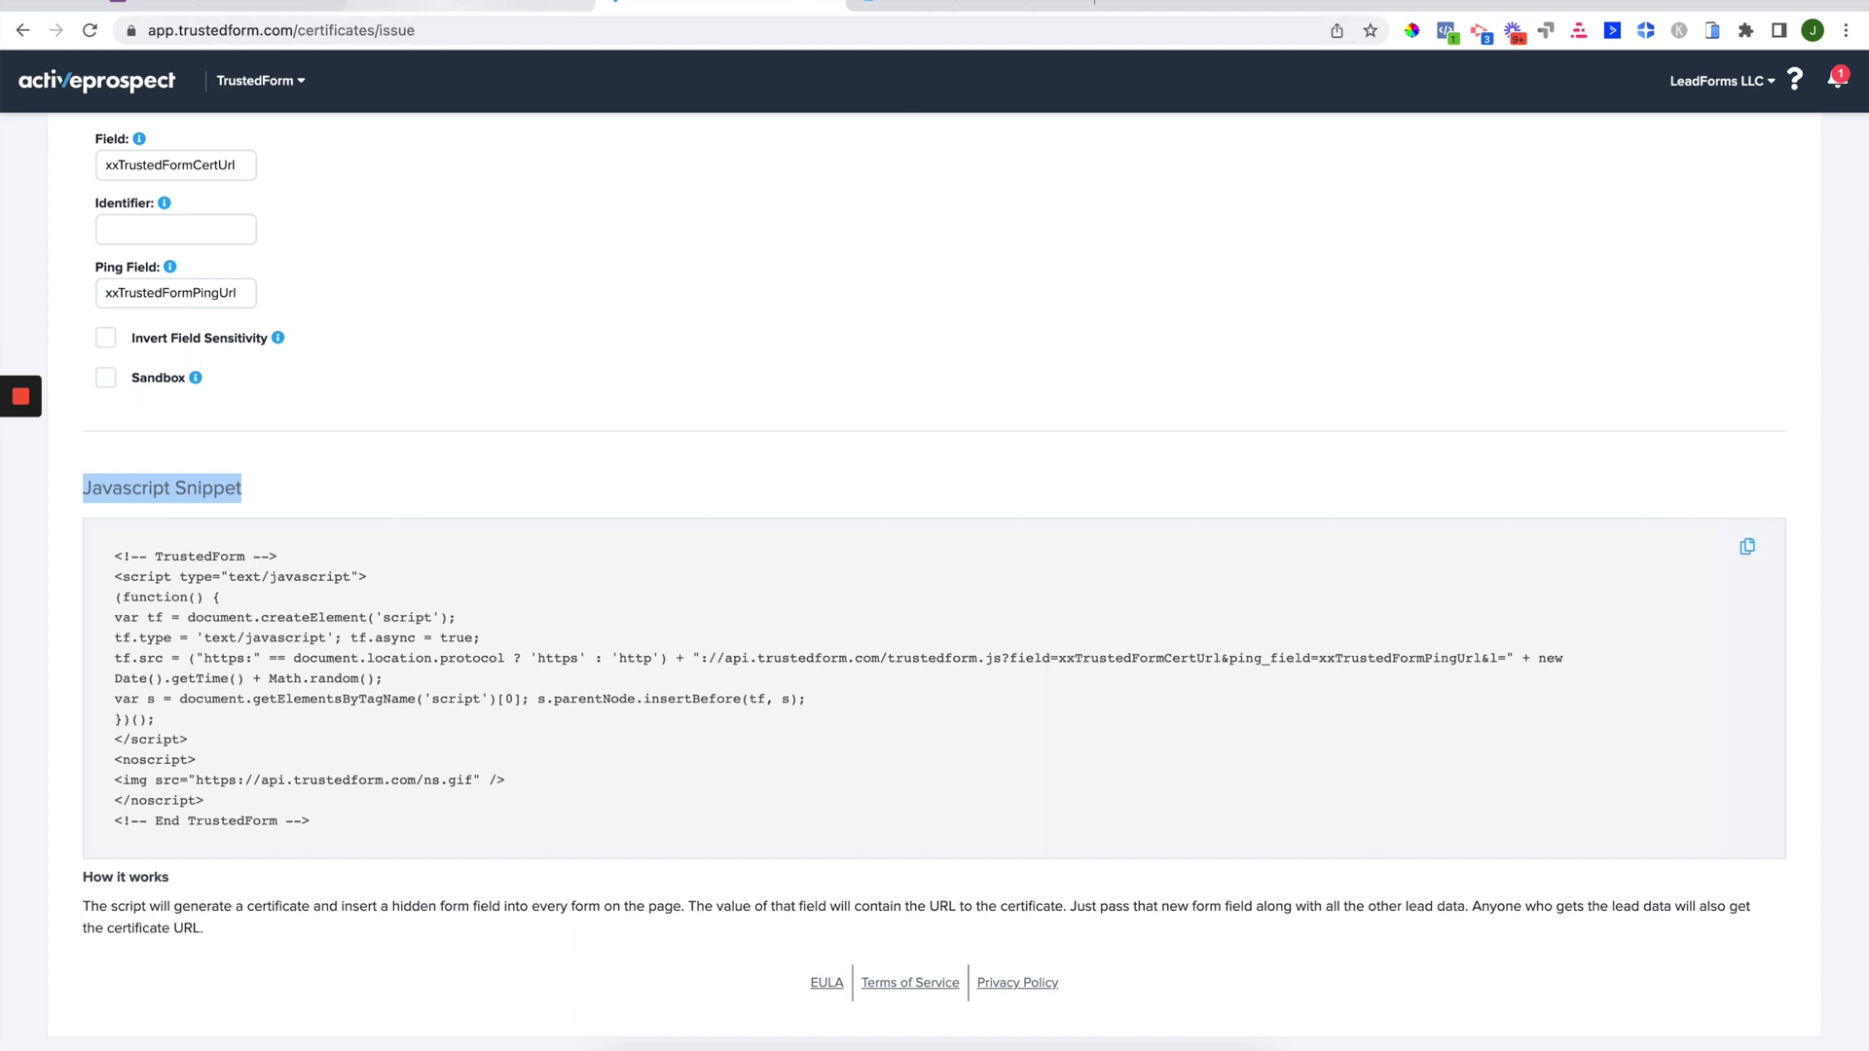
{"action": "left_click", "coordinate": [443, 2]}
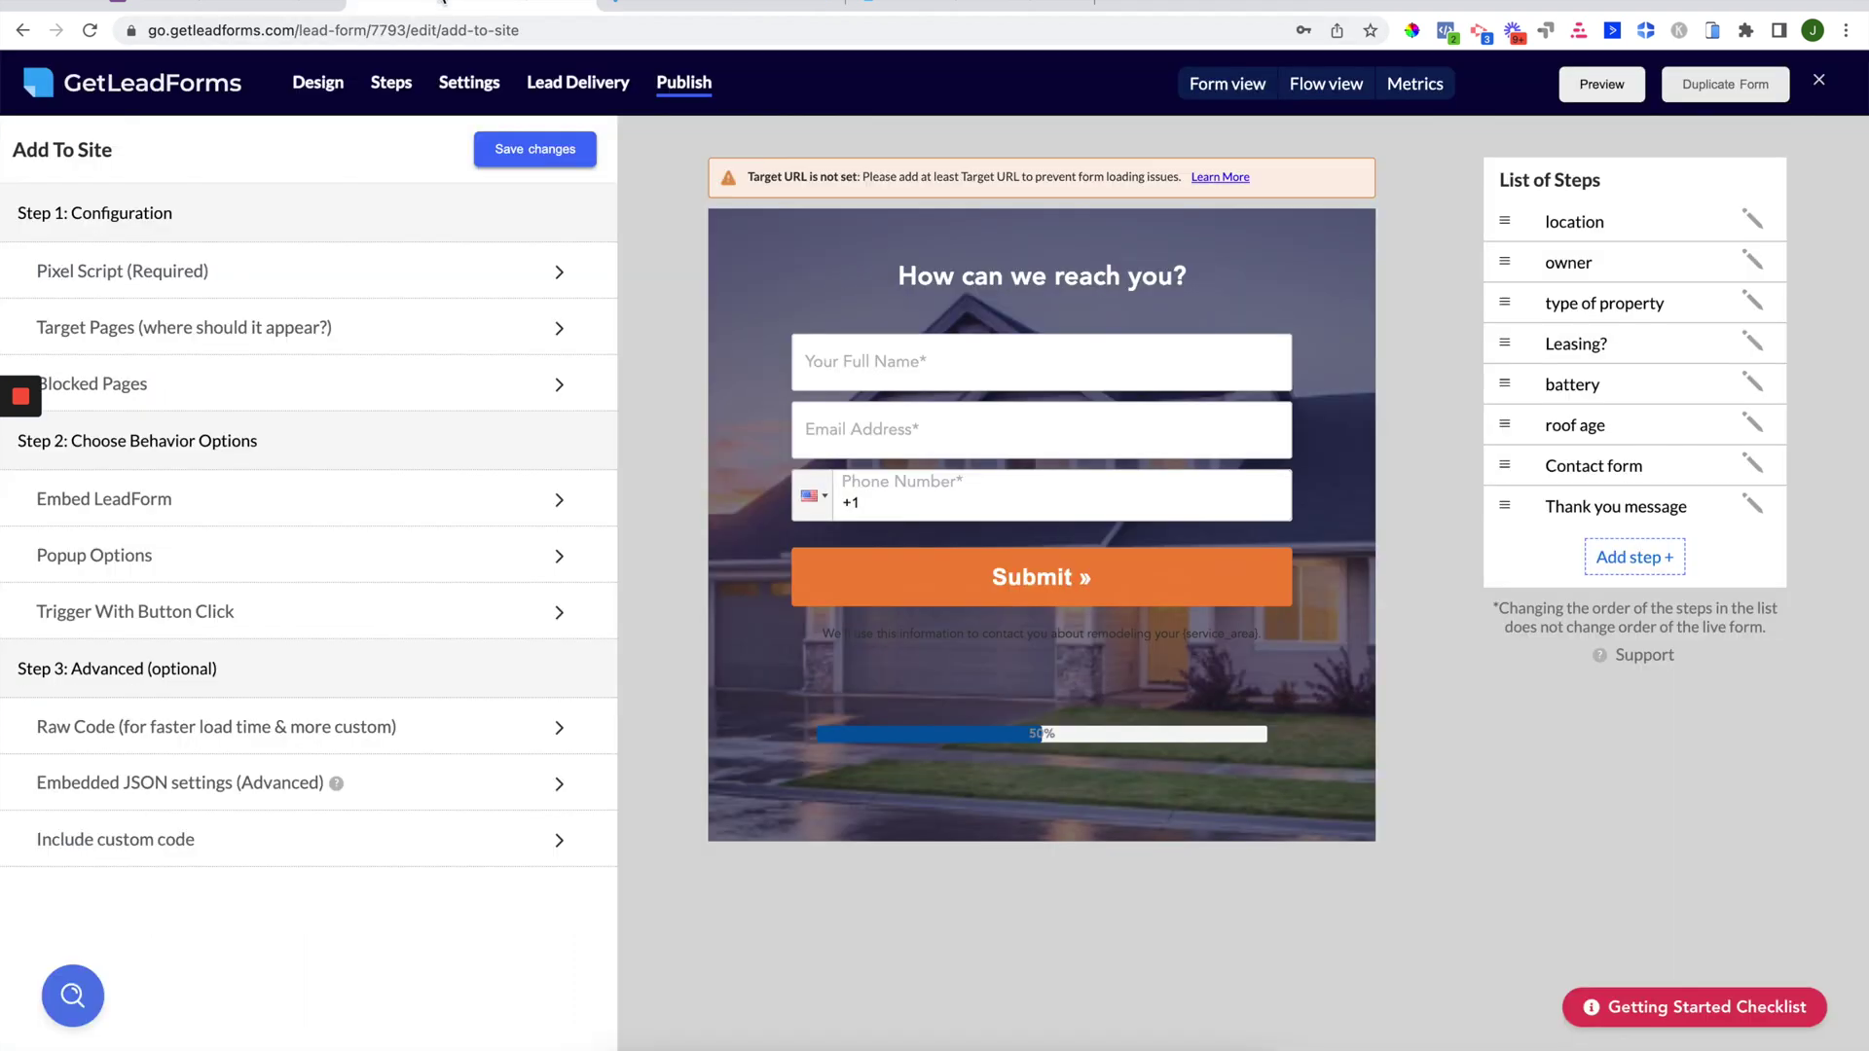
Expand Include custom code and paste the TrustedForm snippet into the head code box.
{"action": "left_click", "coordinate": [270, 853]}
{"action": "scroll", "coordinate": [220, 822], "scroll_direction": "down", "scroll_amount": 1}
{"action": "left_click", "coordinate": [220, 818]}
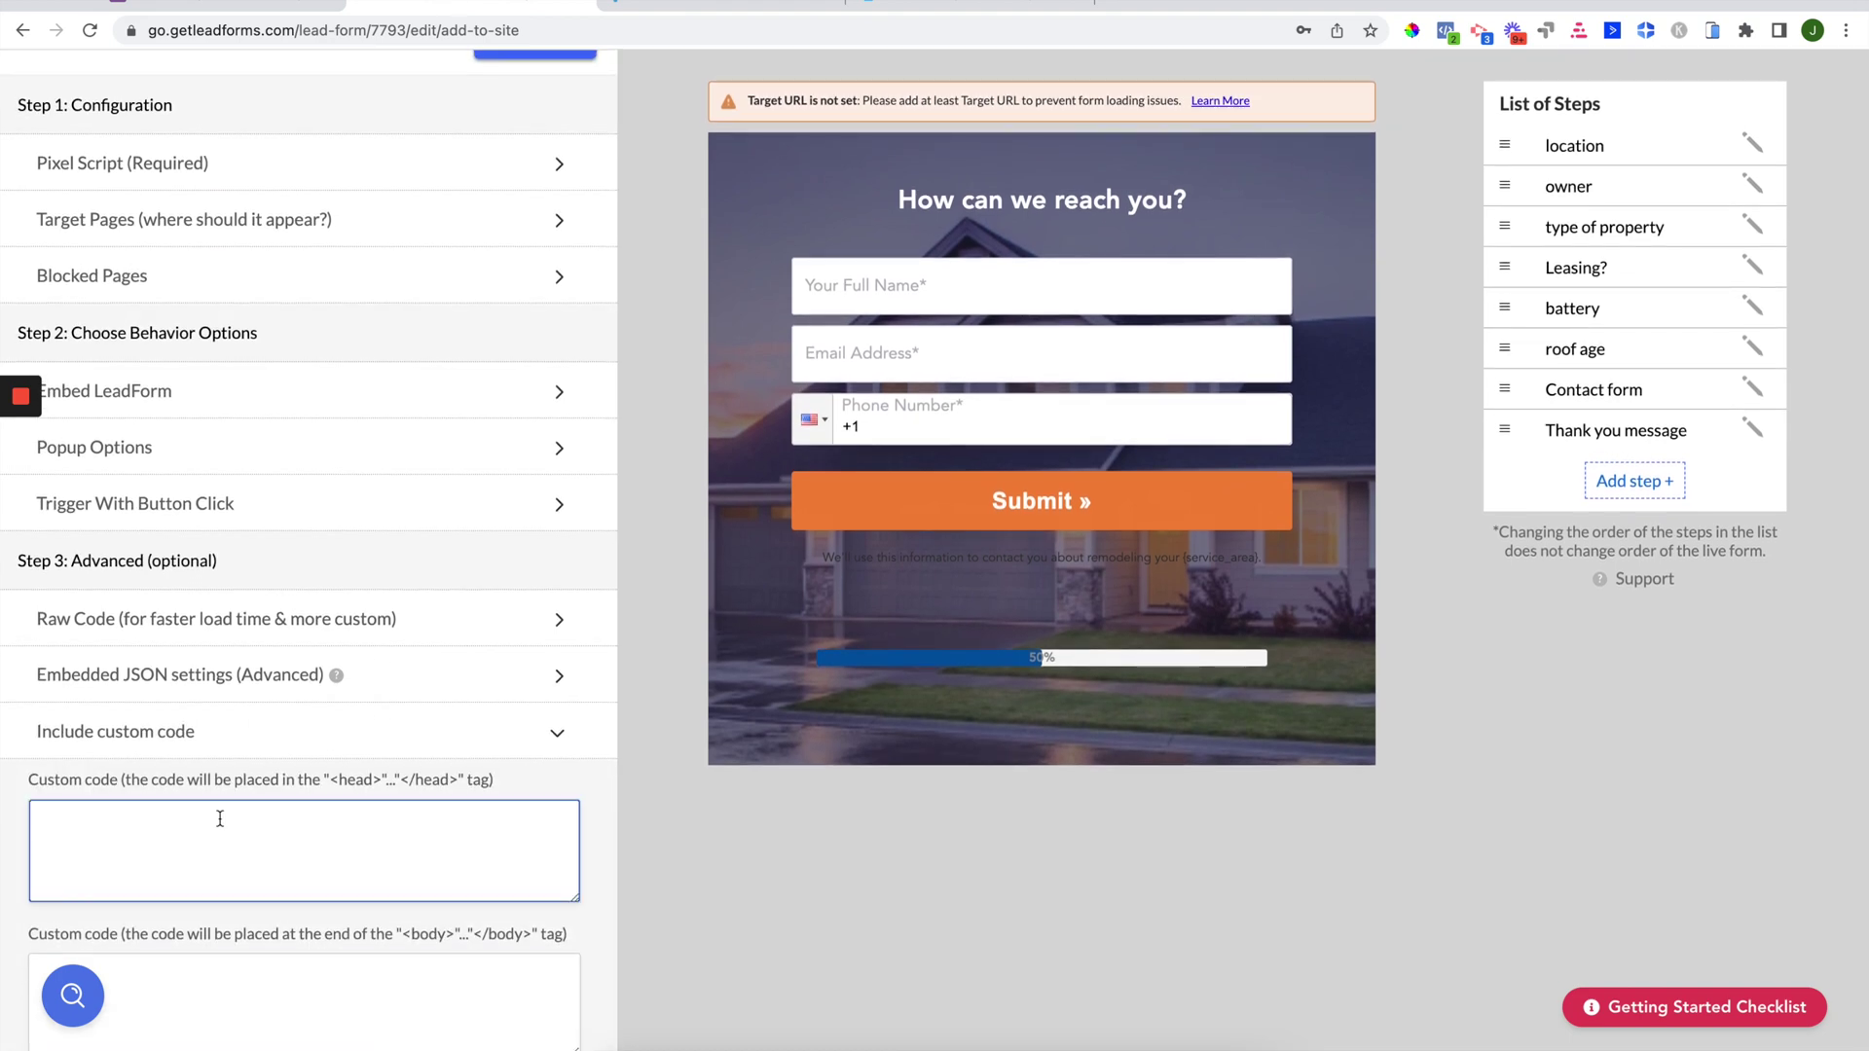
{"action": "key", "text": "ctrl+v"}
{"action": "scroll", "coordinate": [220, 818], "scroll_direction": "down", "scroll_amount": 1}
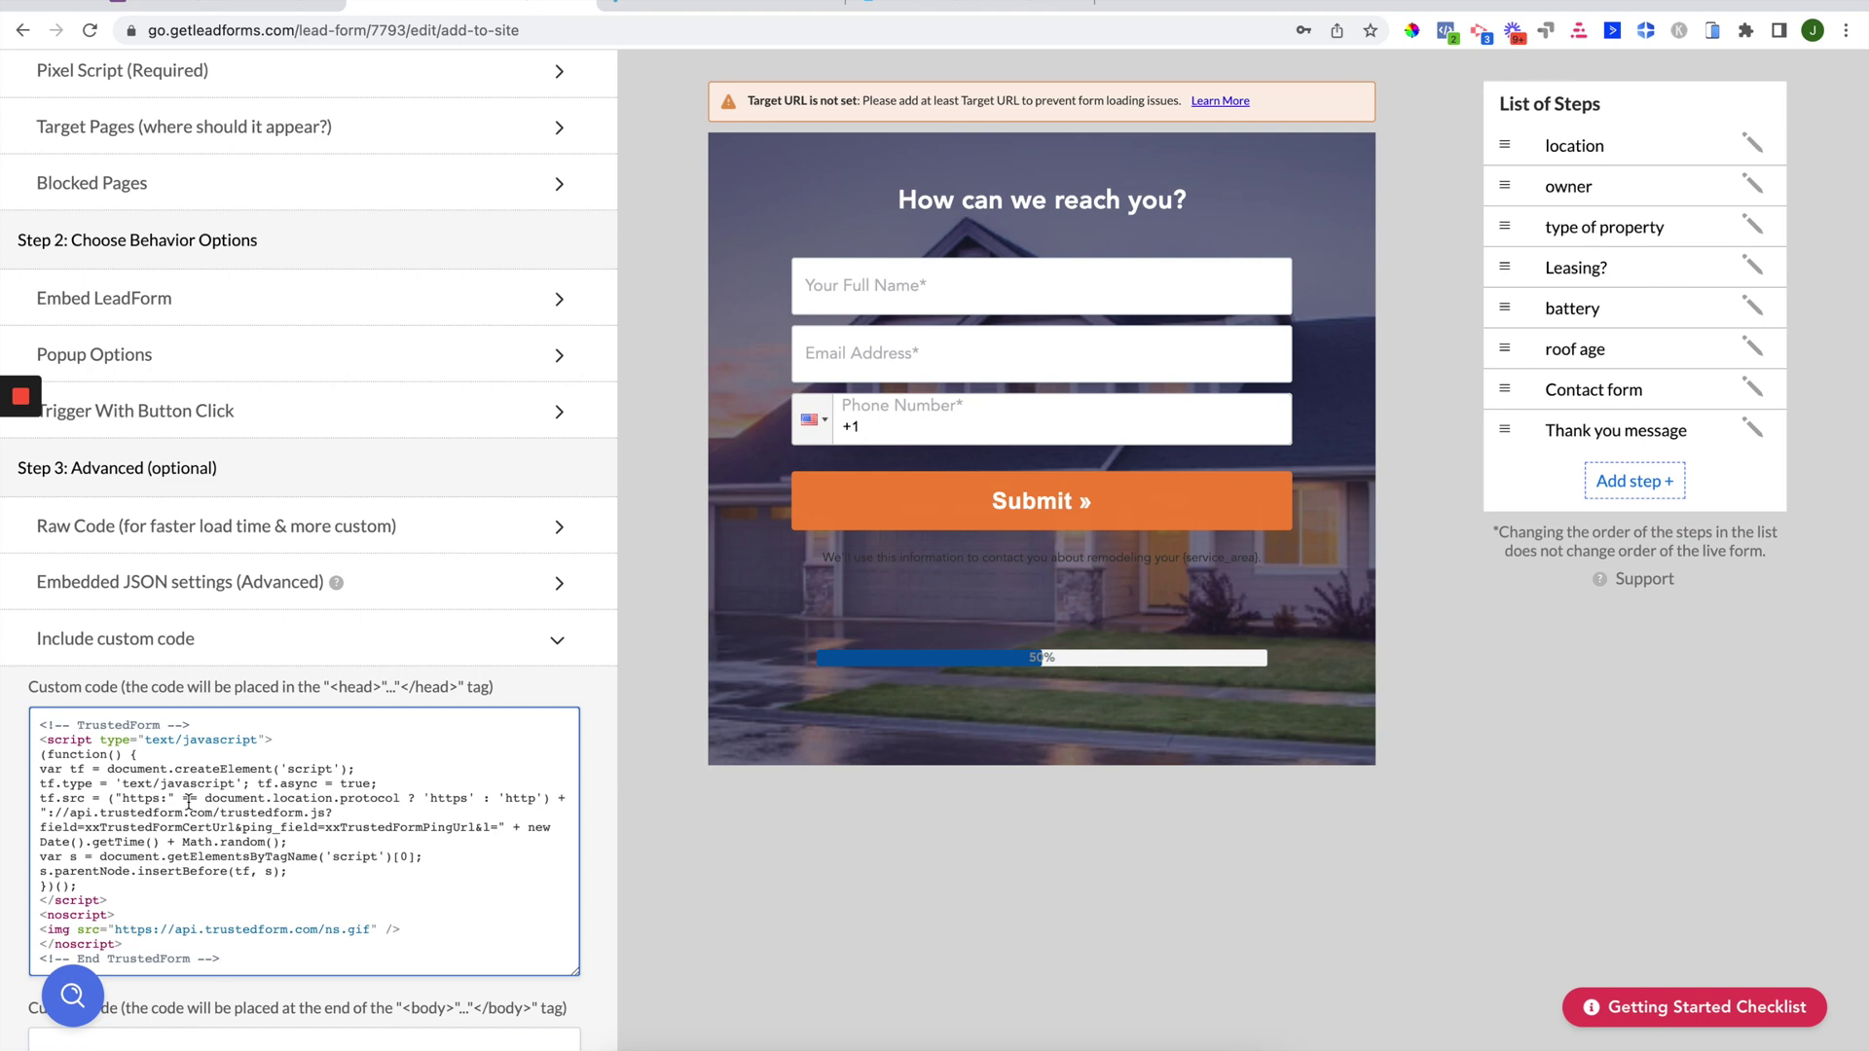
Delete the opening and closing TrustedForm comment lines, then save the changes.
{"action": "left_click_drag", "start_coordinate": [201, 724], "coordinate": [37, 725]}
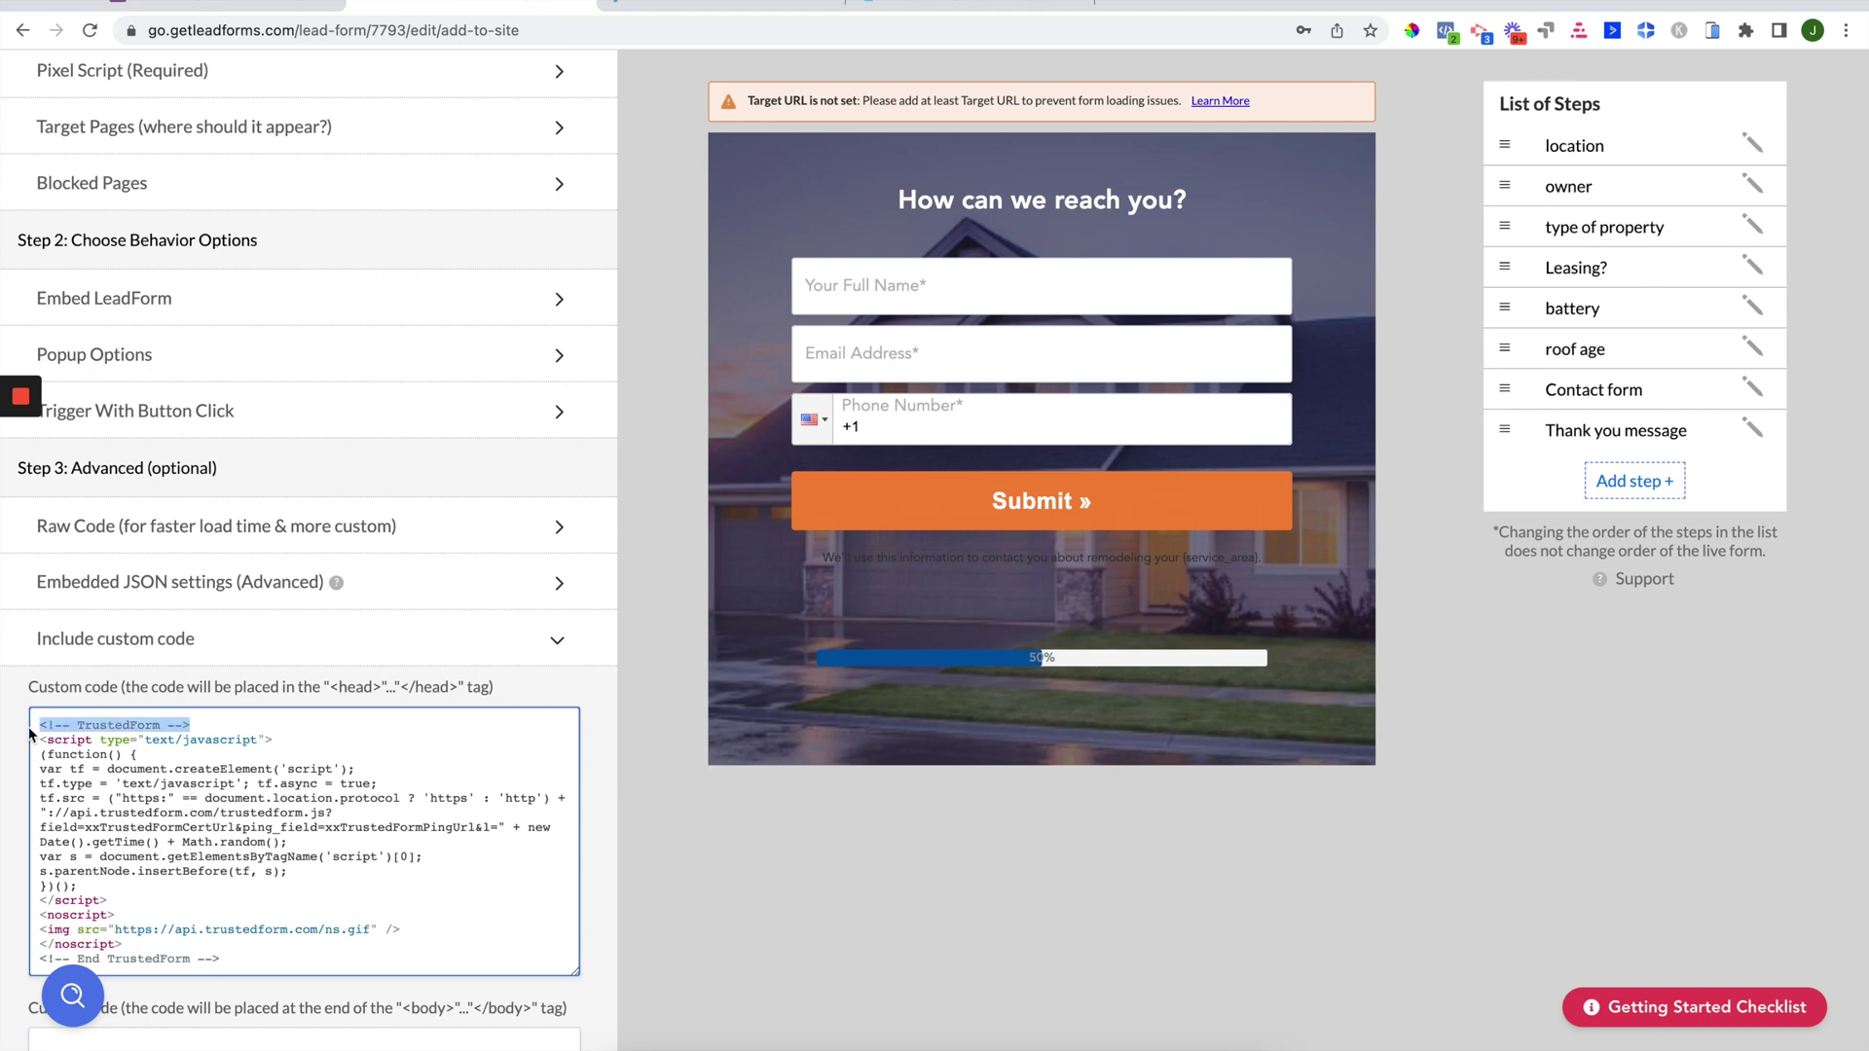
{"action": "key", "text": "BackSpace"}
{"action": "key", "text": "Delete"}
{"action": "key", "text": "ctrl+End"}
{"action": "key", "text": "shift+Home"}
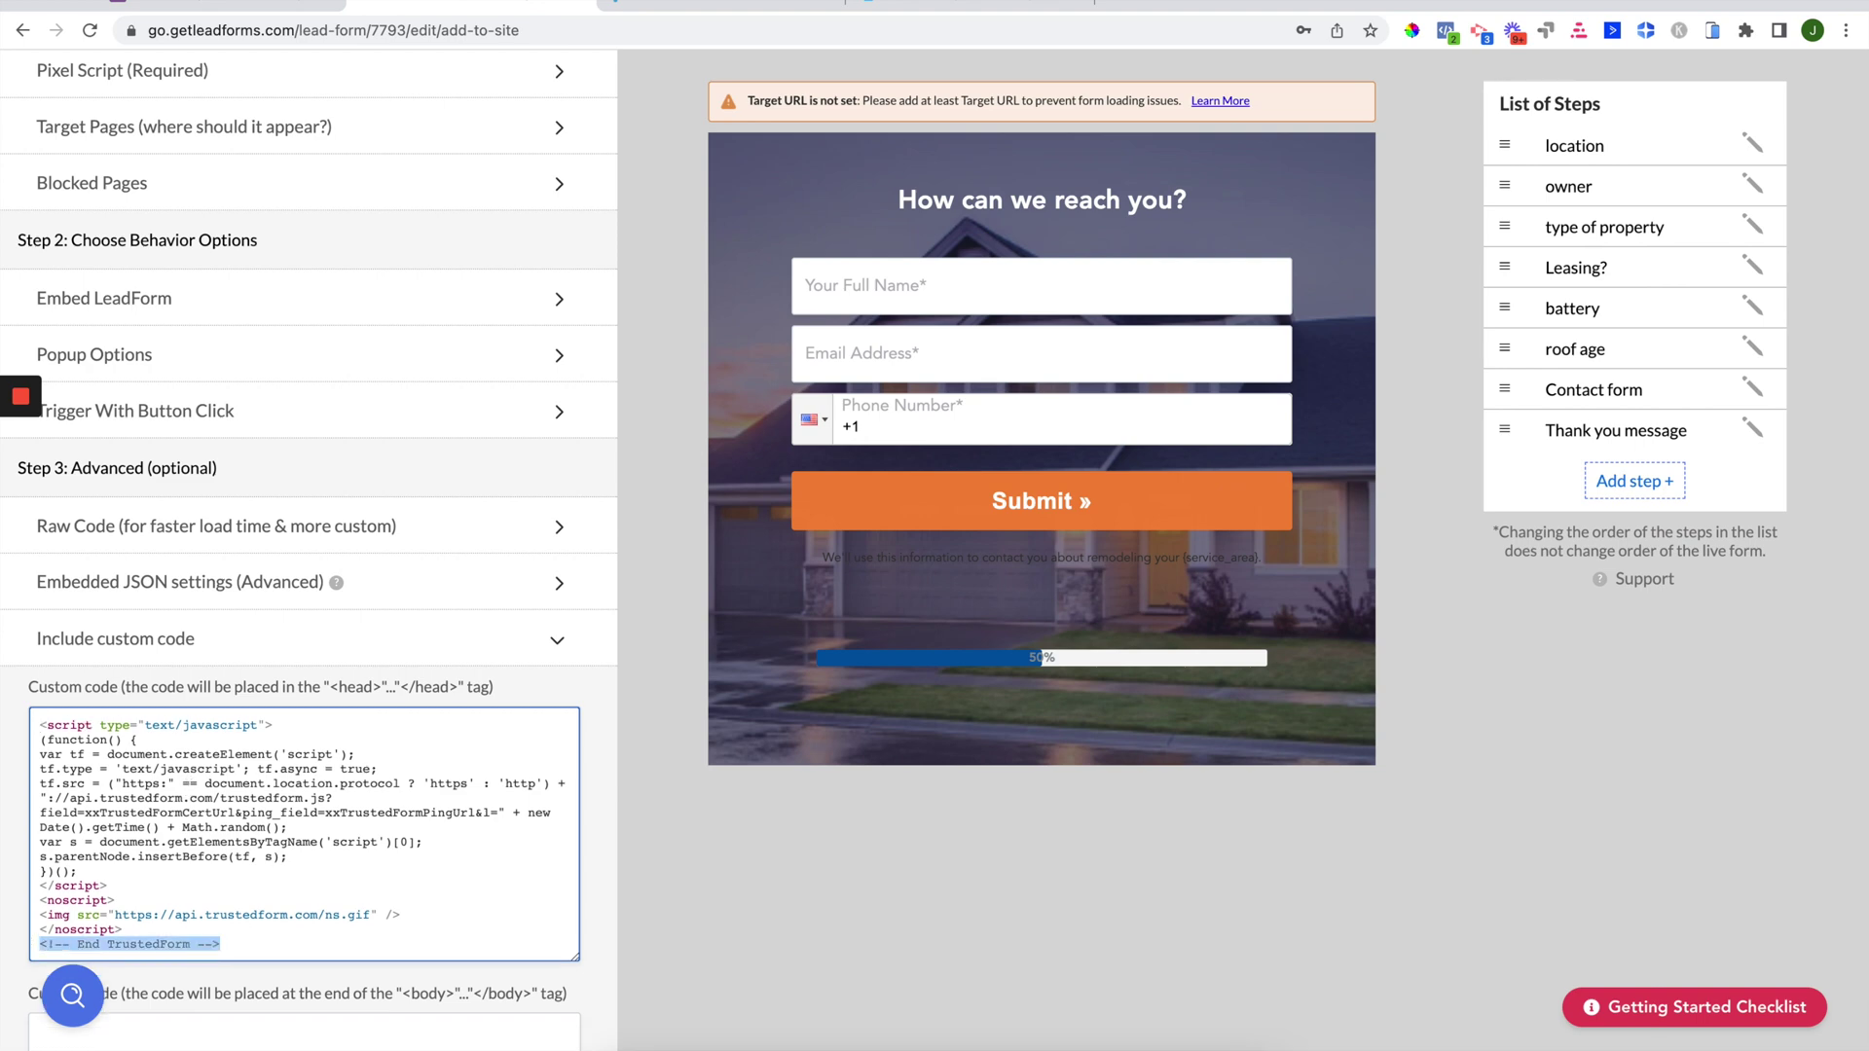
{"action": "key", "text": "BackSpace"}
{"action": "key", "text": "BackSpace"}
{"action": "scroll", "coordinate": [389, 701], "scroll_direction": "down", "scroll_amount": 1}
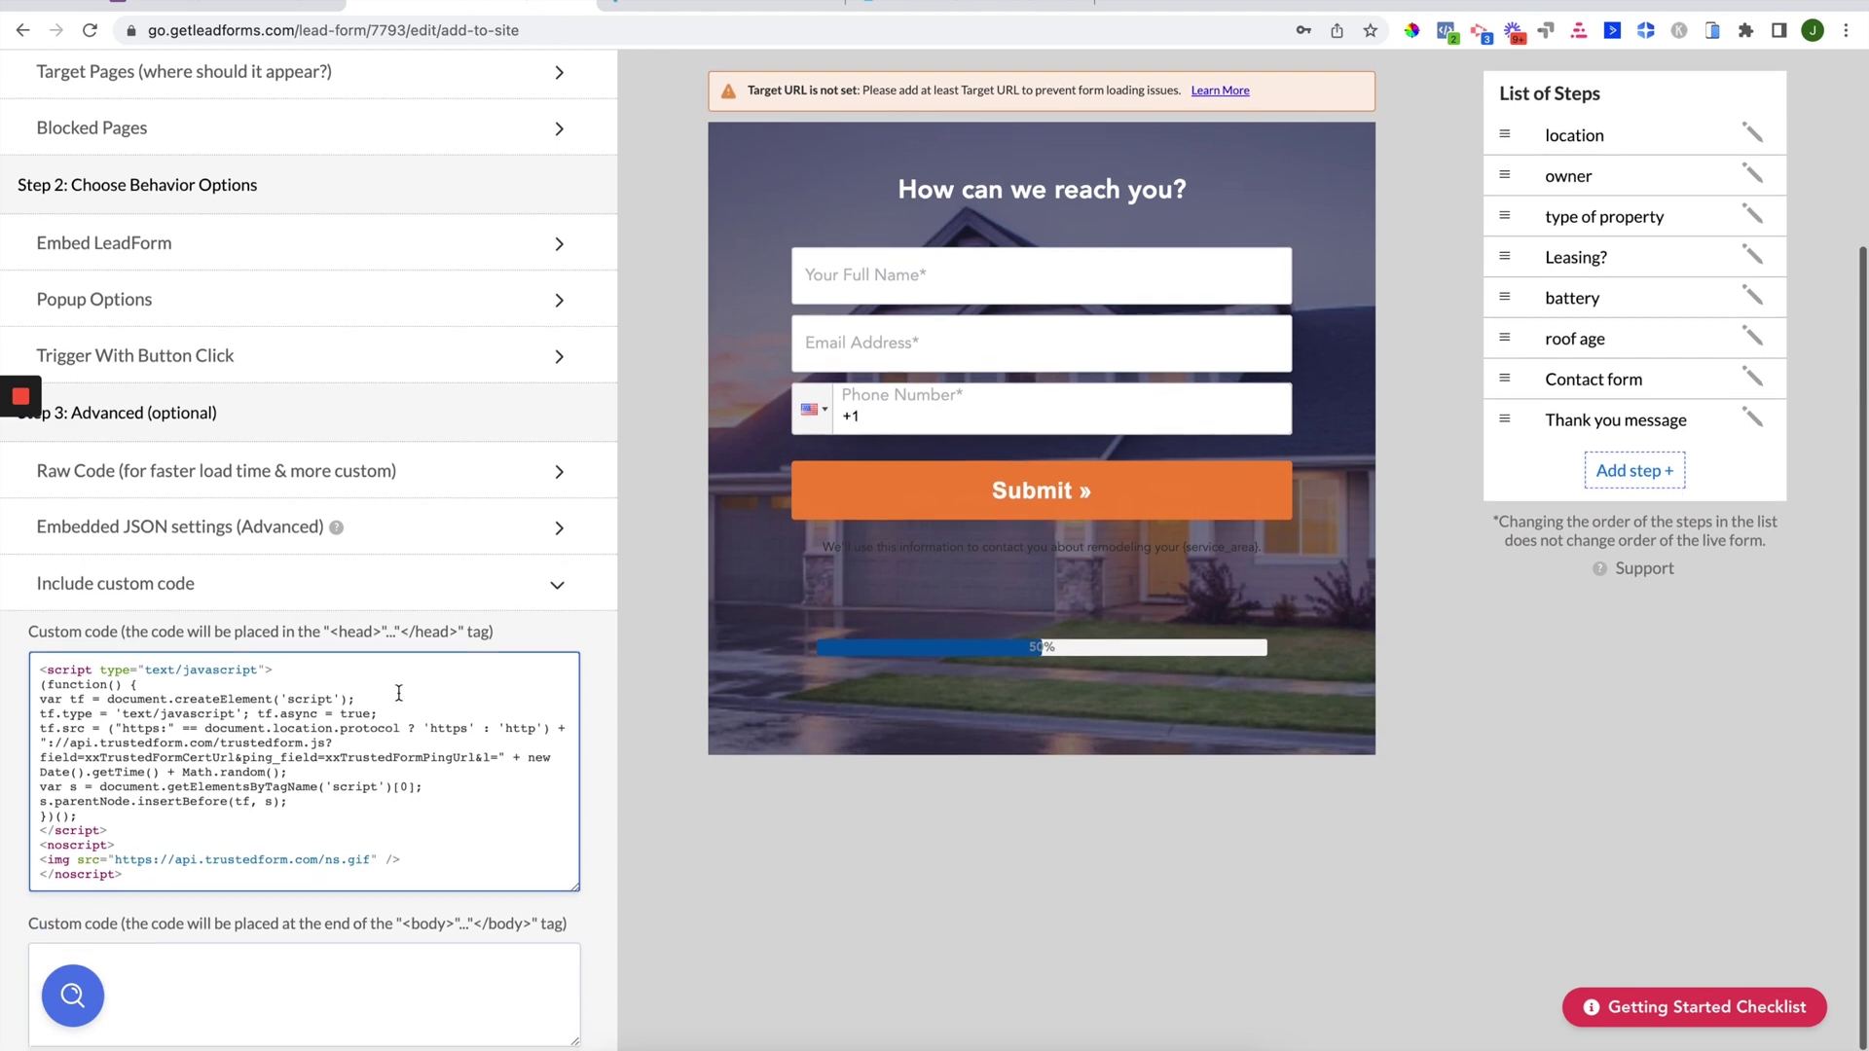
{"action": "scroll", "coordinate": [380, 932], "scroll_direction": "up", "scroll_amount": 5}
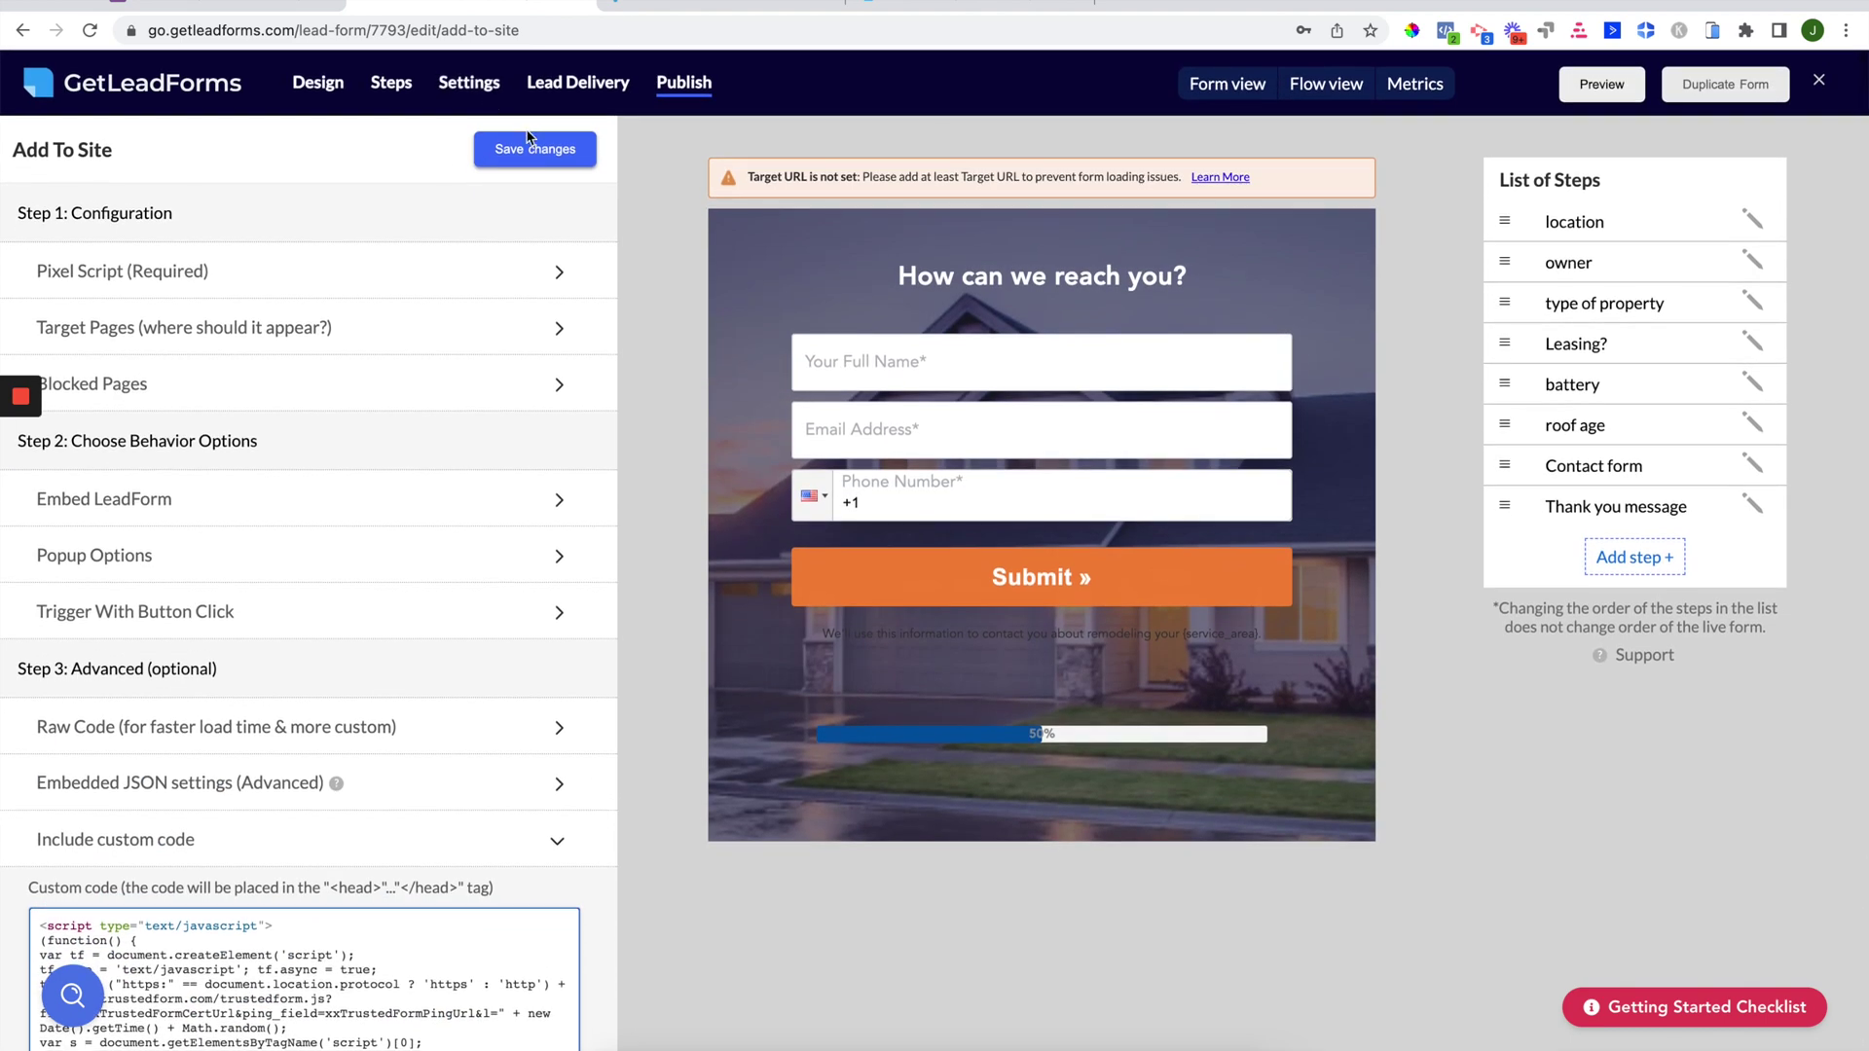
{"action": "left_click", "coordinate": [527, 153]}
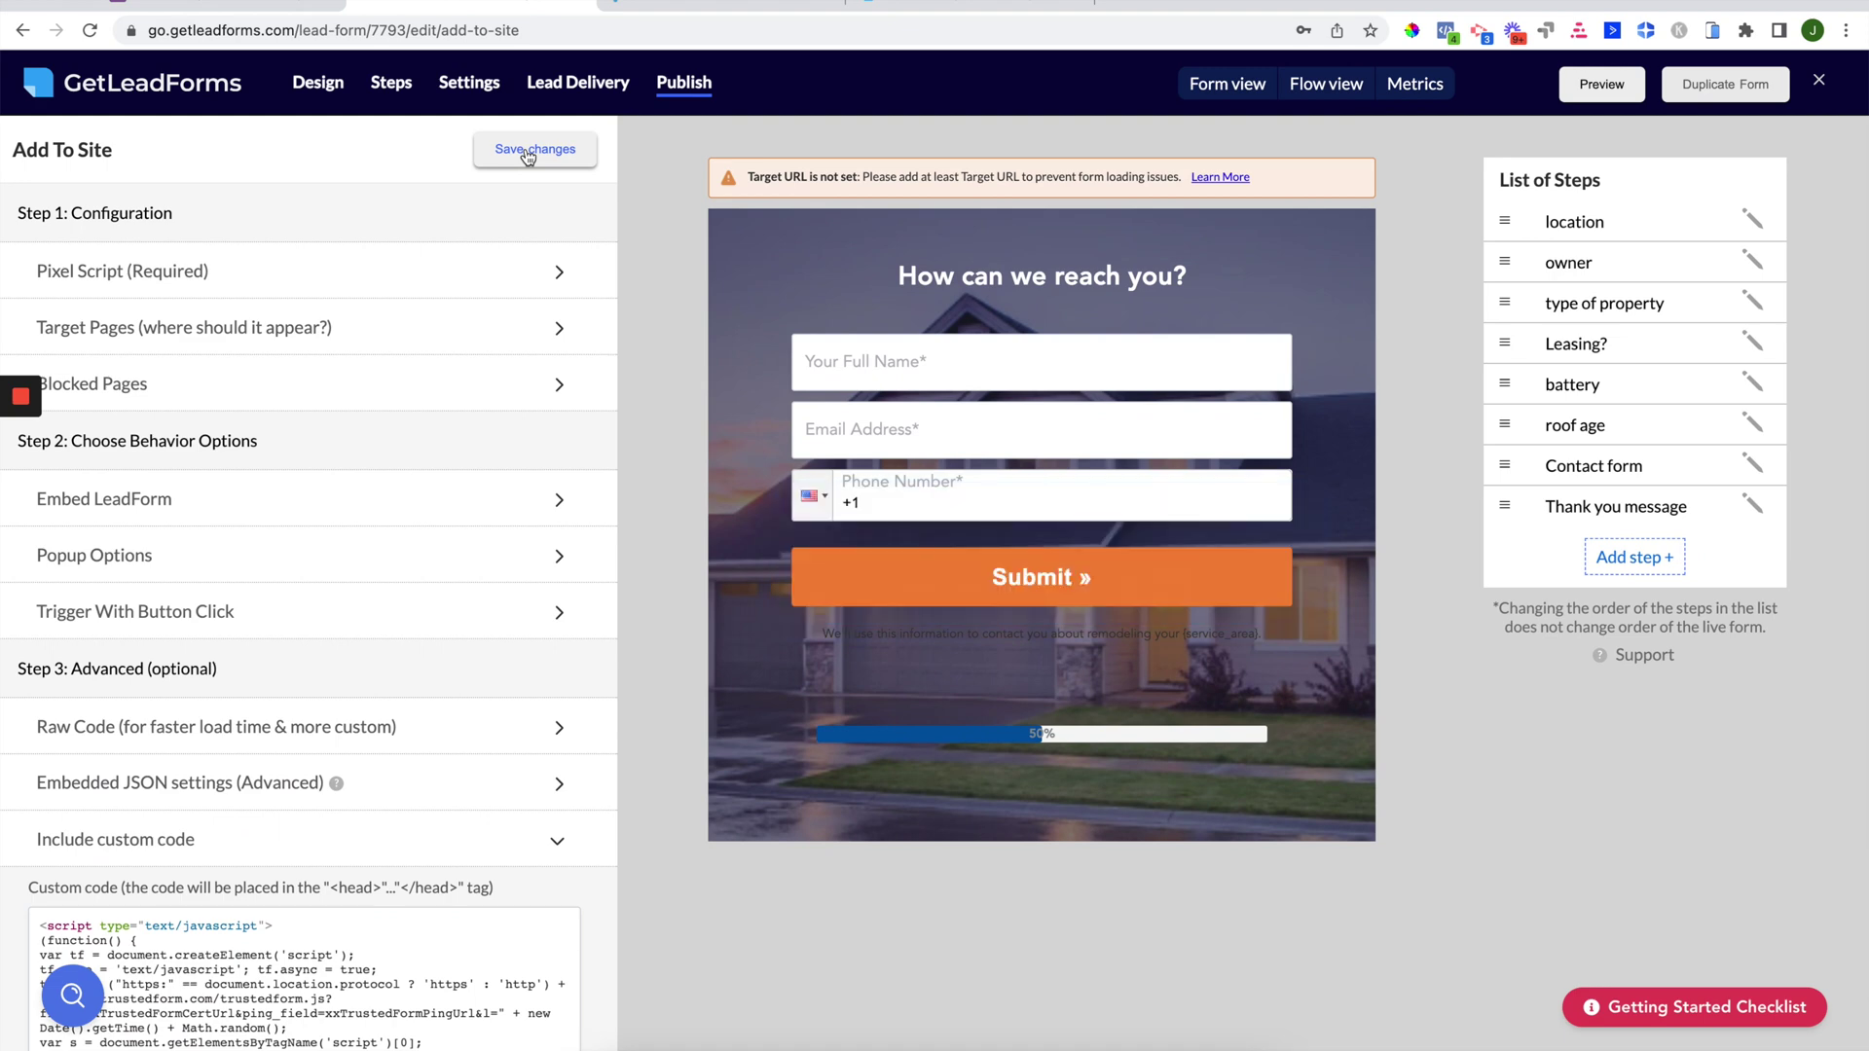
Highlight xxTrustedFormCertUrl in the head custom code script.
{"action": "scroll", "coordinate": [491, 533], "scroll_direction": "down", "scroll_amount": 5}
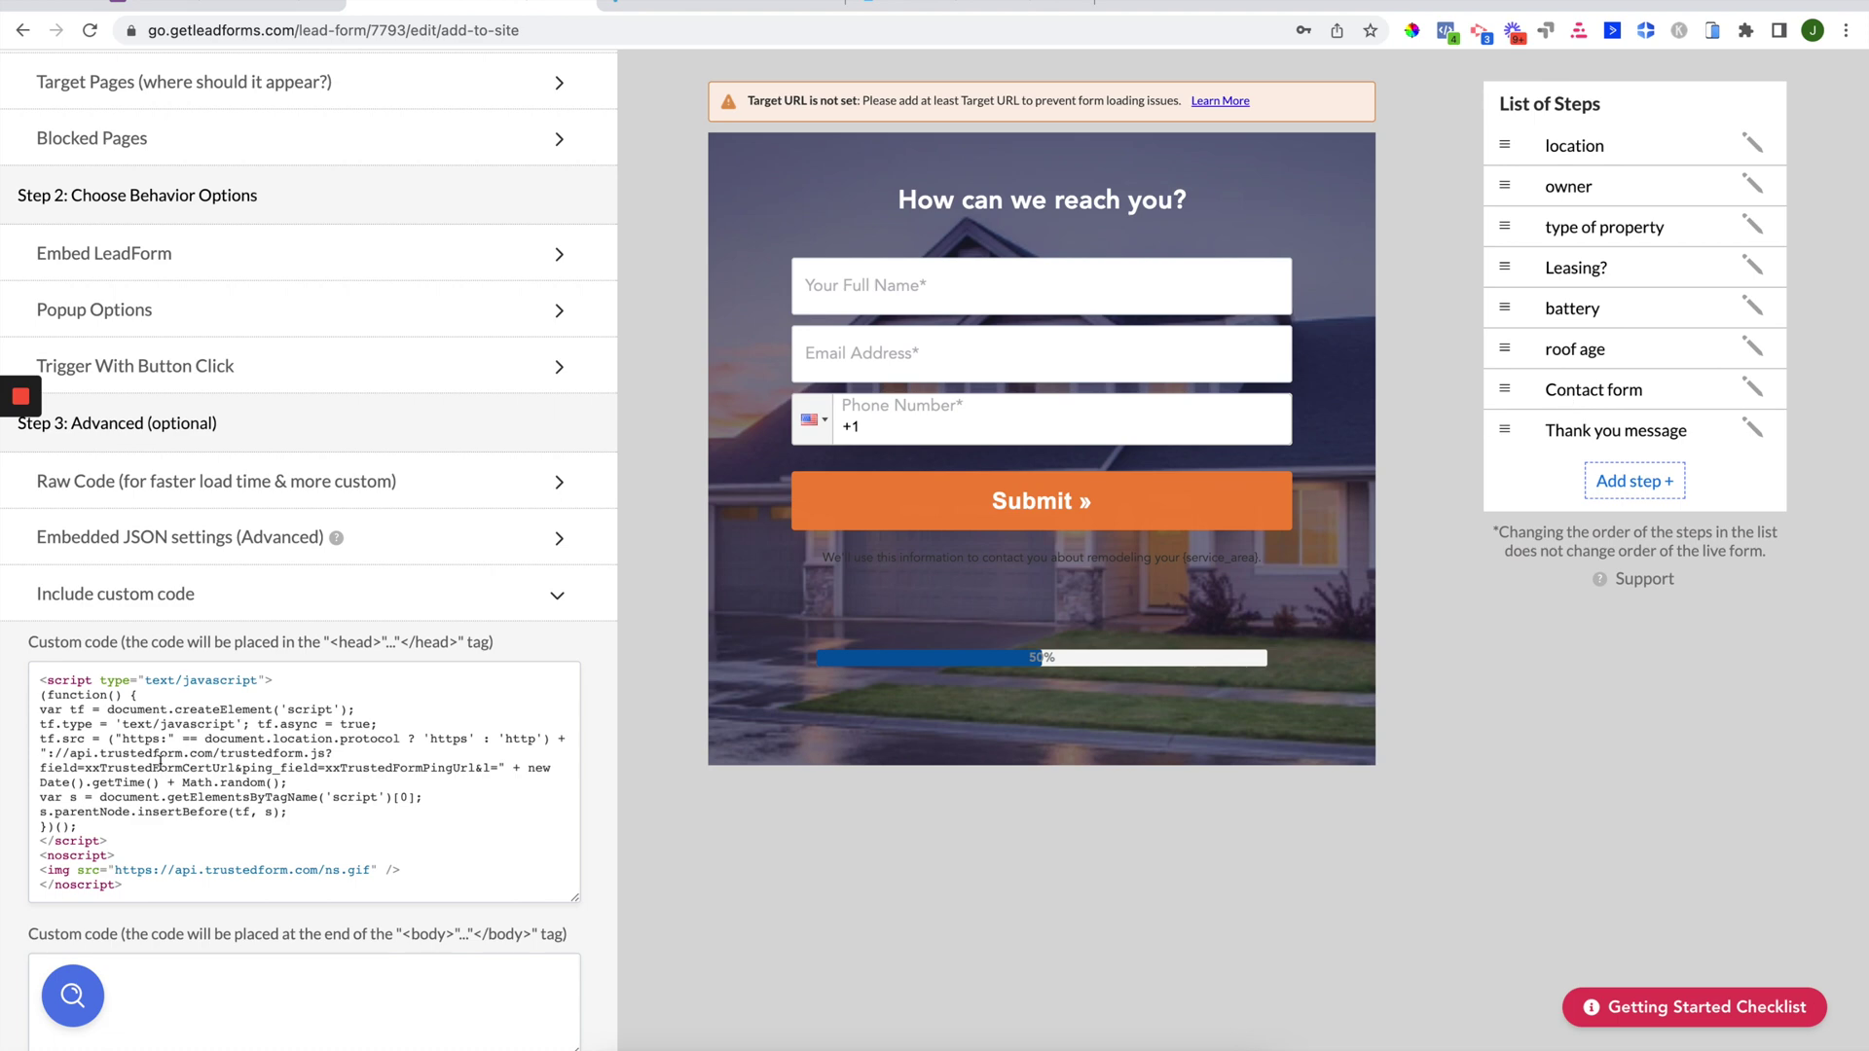
{"action": "left_click", "coordinate": [115, 783]}
{"action": "left_click_drag", "start_coordinate": [84, 768], "coordinate": [234, 769]}
Add a new form field to the Contact step with type Hidden hardcoded field.
{"action": "left_click", "coordinate": [1581, 401]}
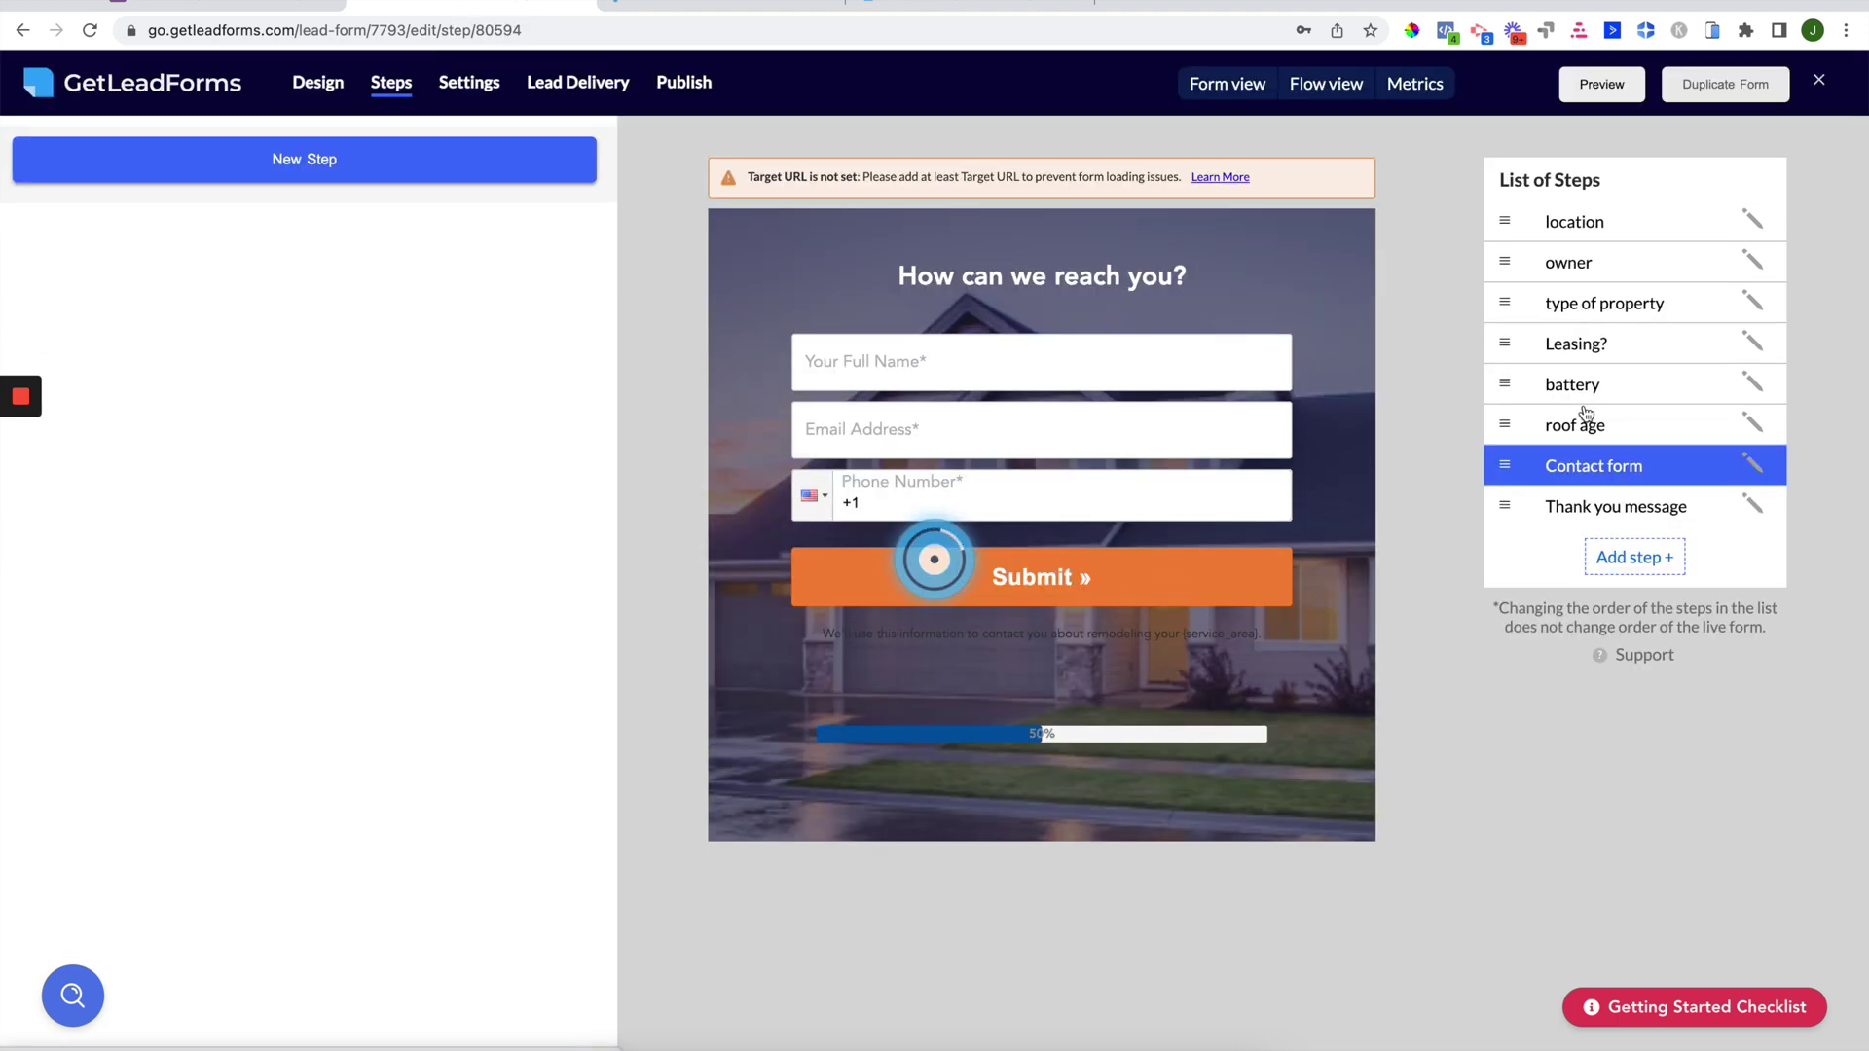
{"action": "scroll", "coordinate": [314, 710], "scroll_direction": "down", "scroll_amount": 5}
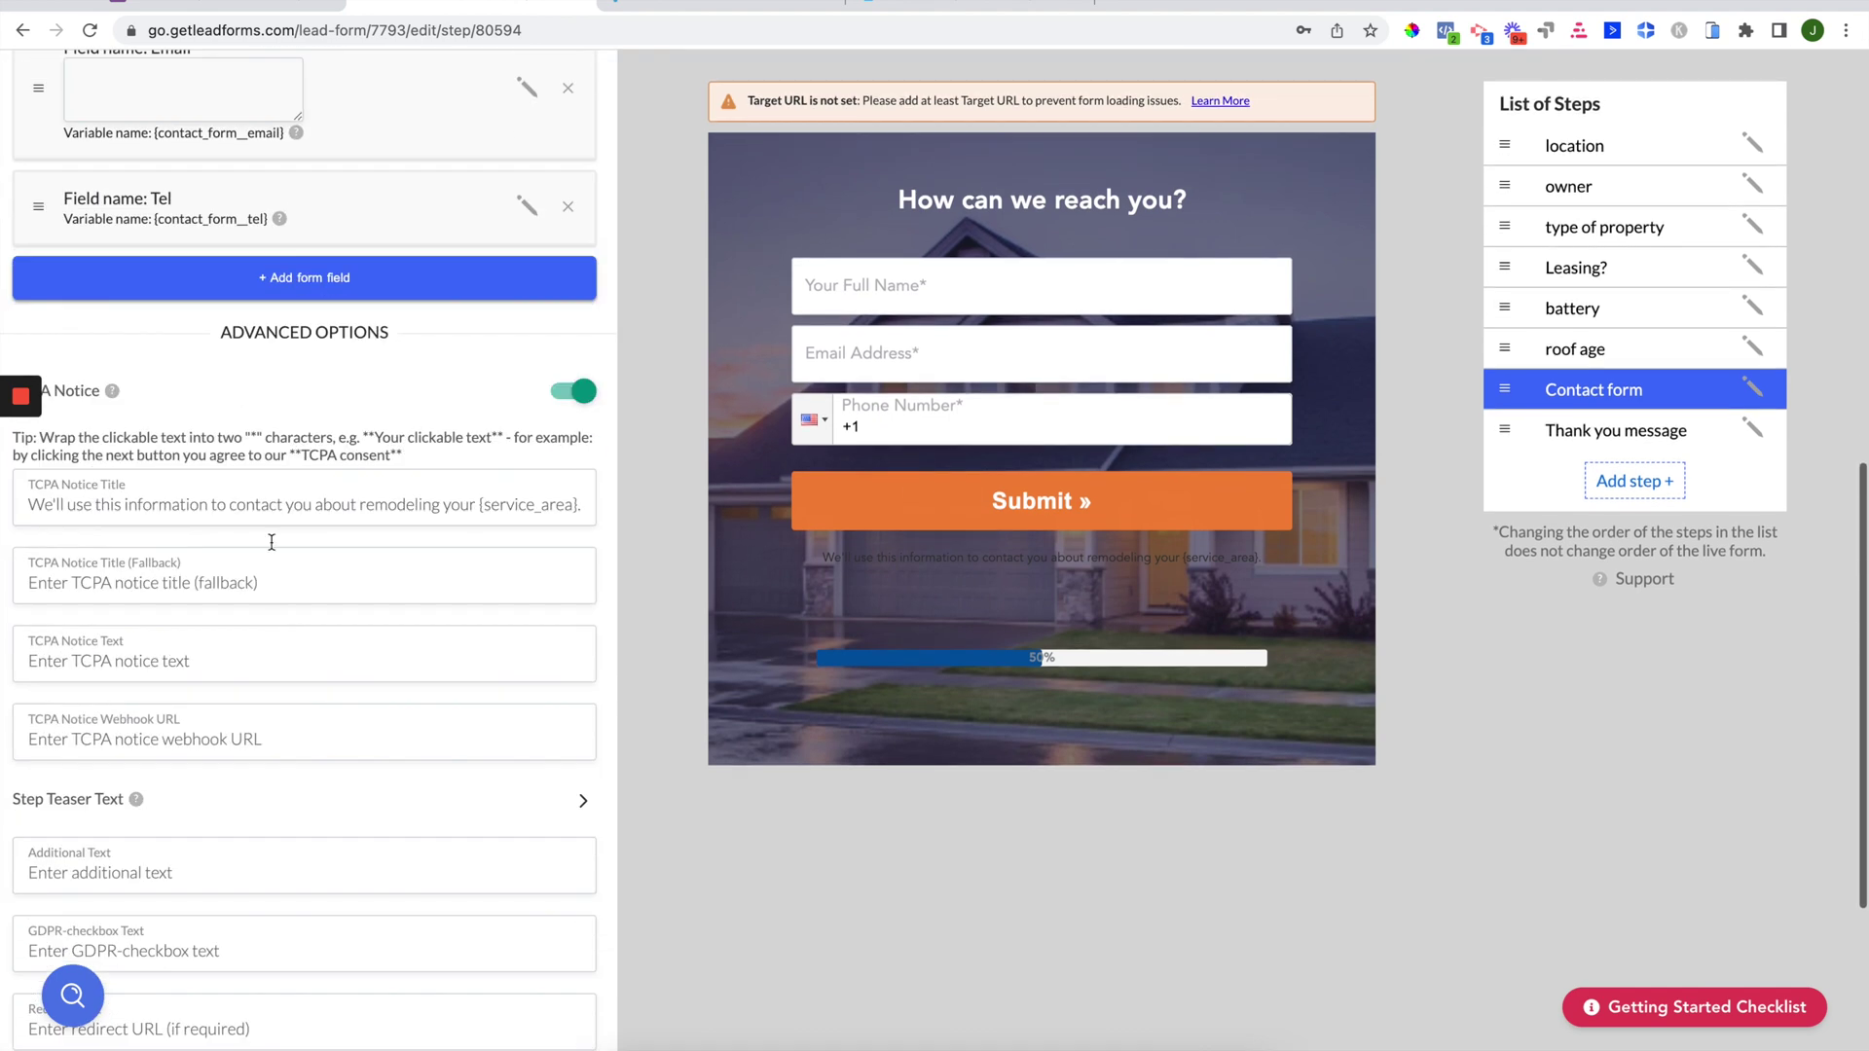
{"action": "scroll", "coordinate": [263, 506], "scroll_direction": "up", "scroll_amount": 2}
{"action": "left_click", "coordinate": [247, 469]}
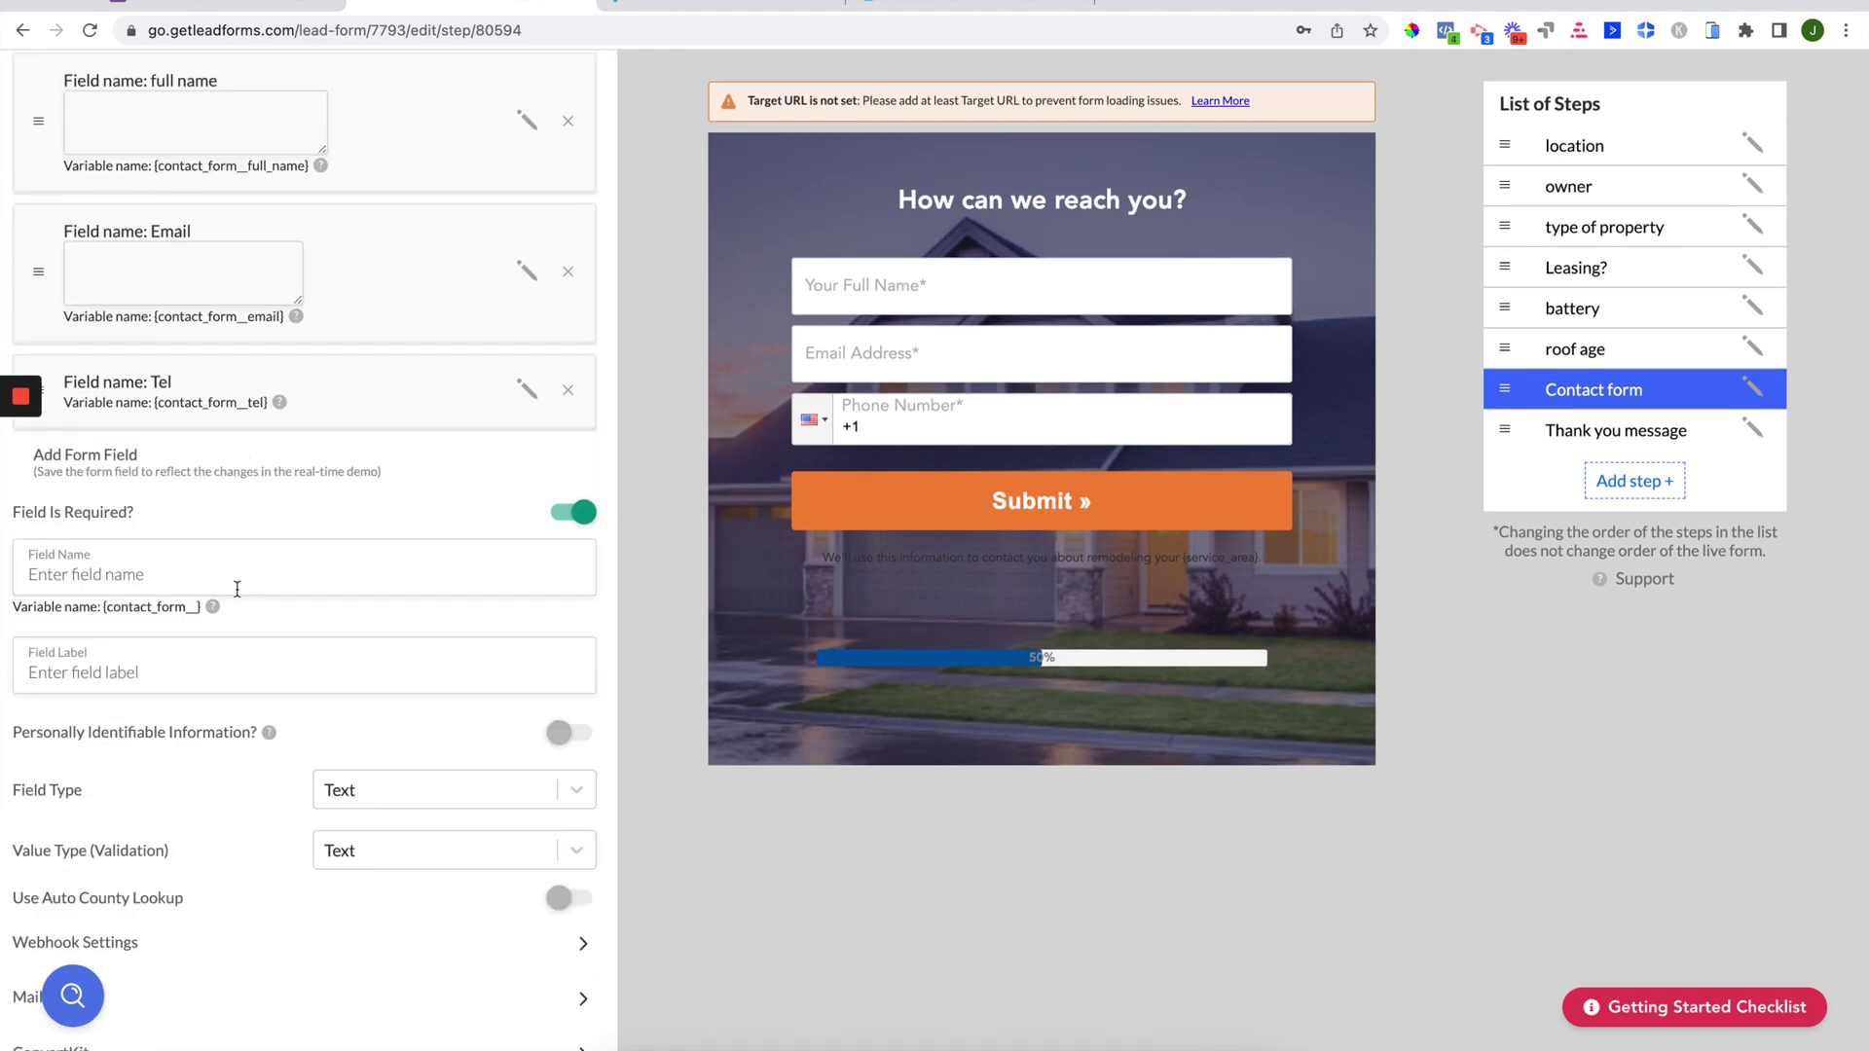
{"action": "scroll", "coordinate": [213, 593], "scroll_direction": "down", "scroll_amount": 1}
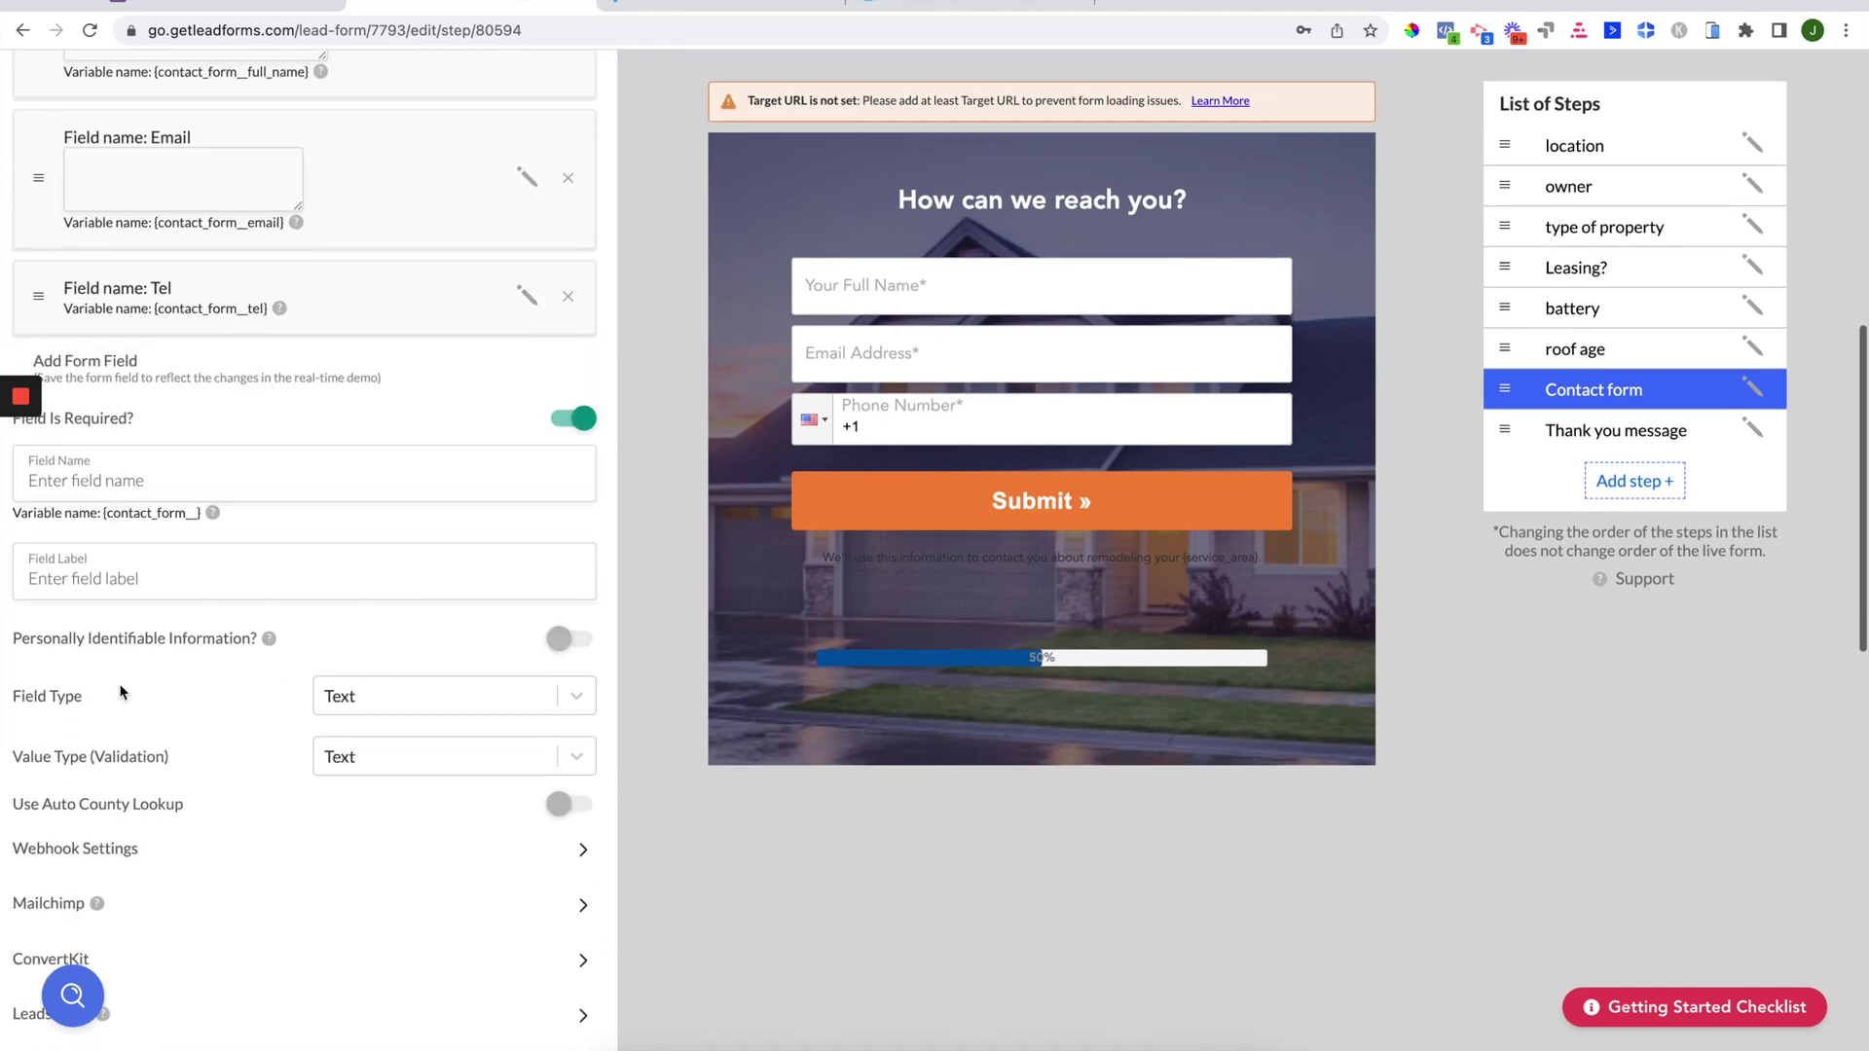
{"action": "left_click", "coordinate": [391, 703]}
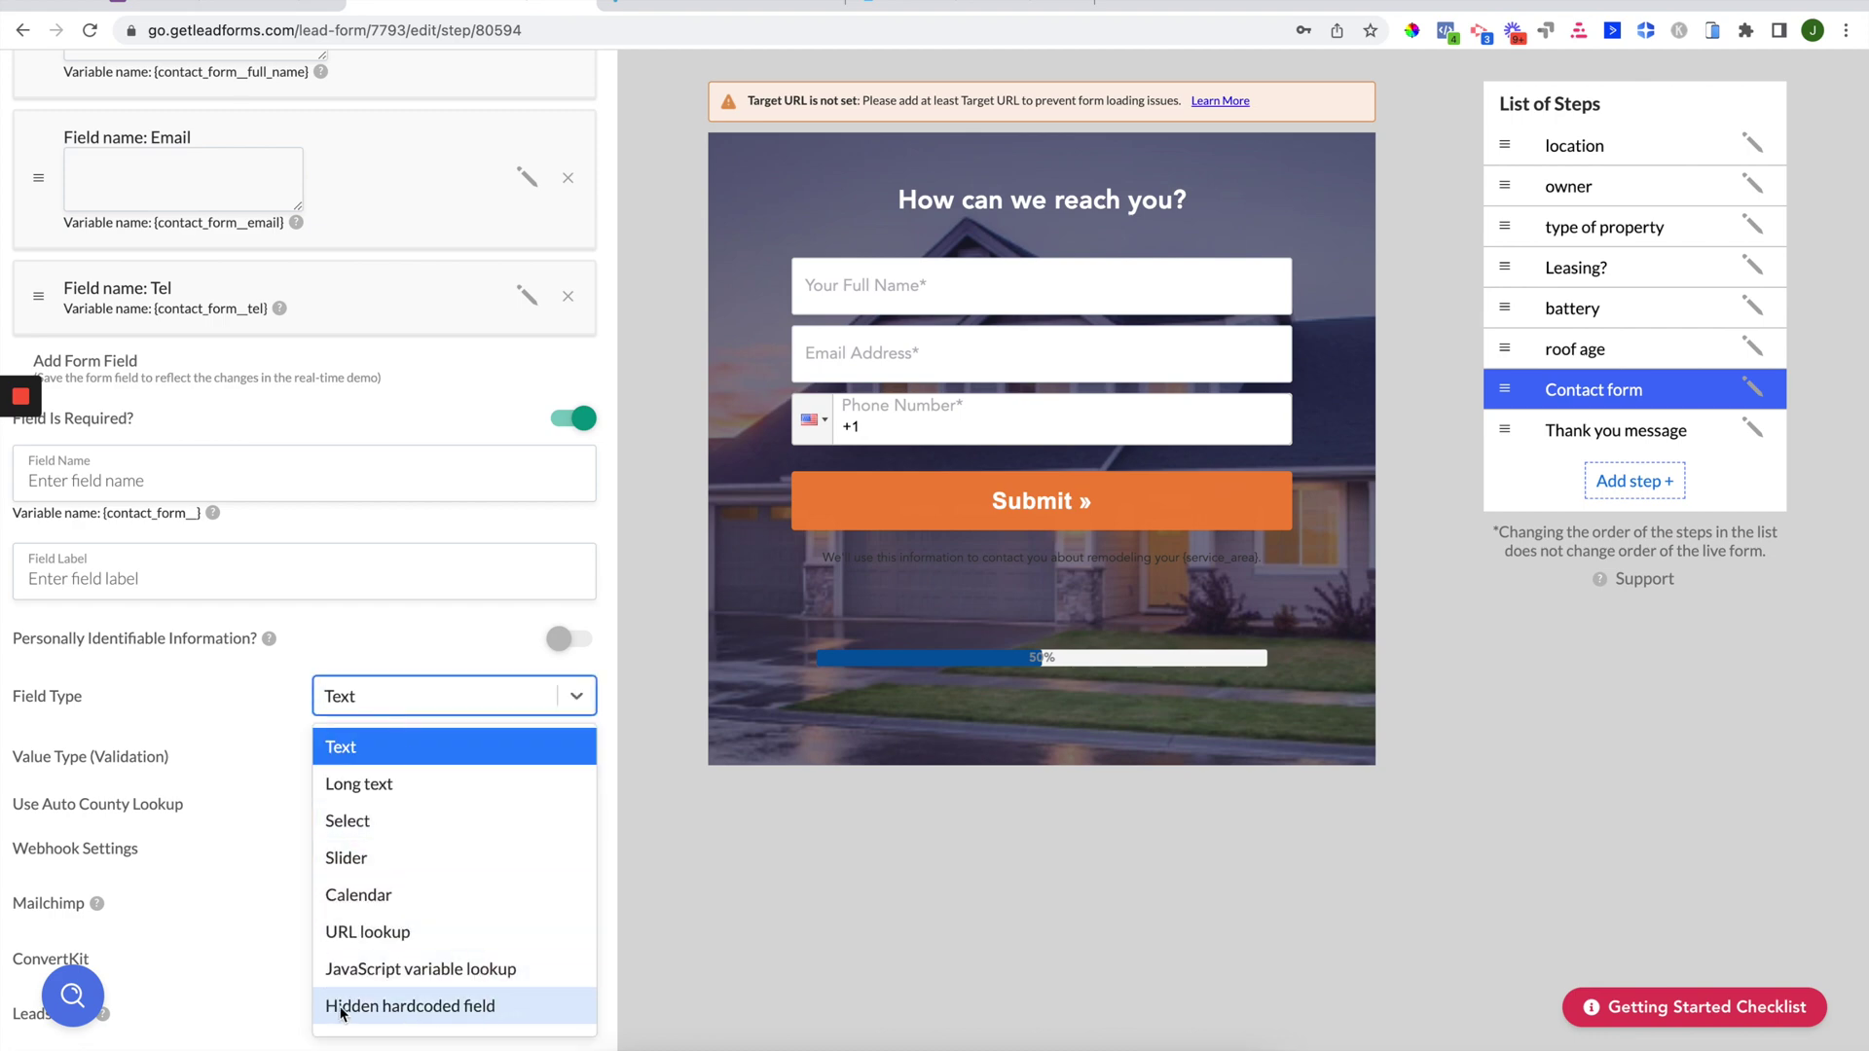
{"action": "left_click", "coordinate": [386, 1010]}
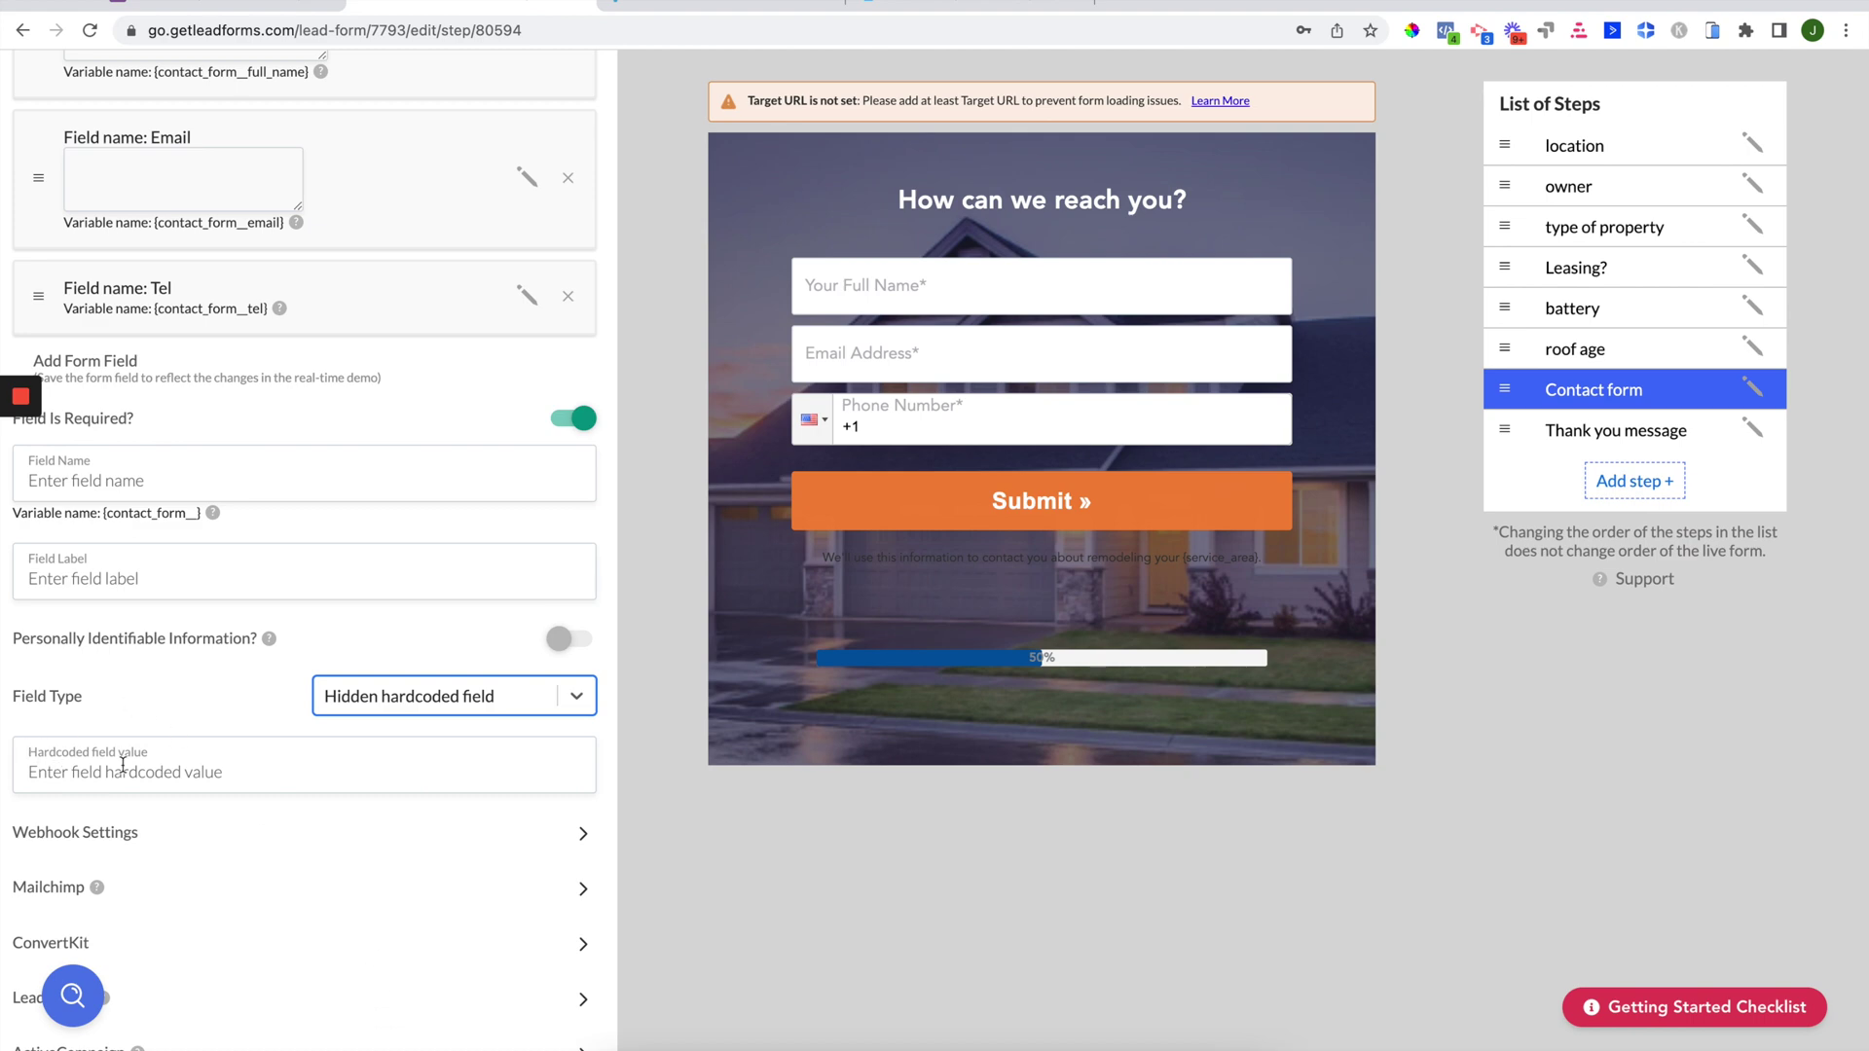
Name the field TrustedFormCert, label it xxTrustedFormCertUrl, and save it.
{"action": "left_click", "coordinate": [64, 474]}
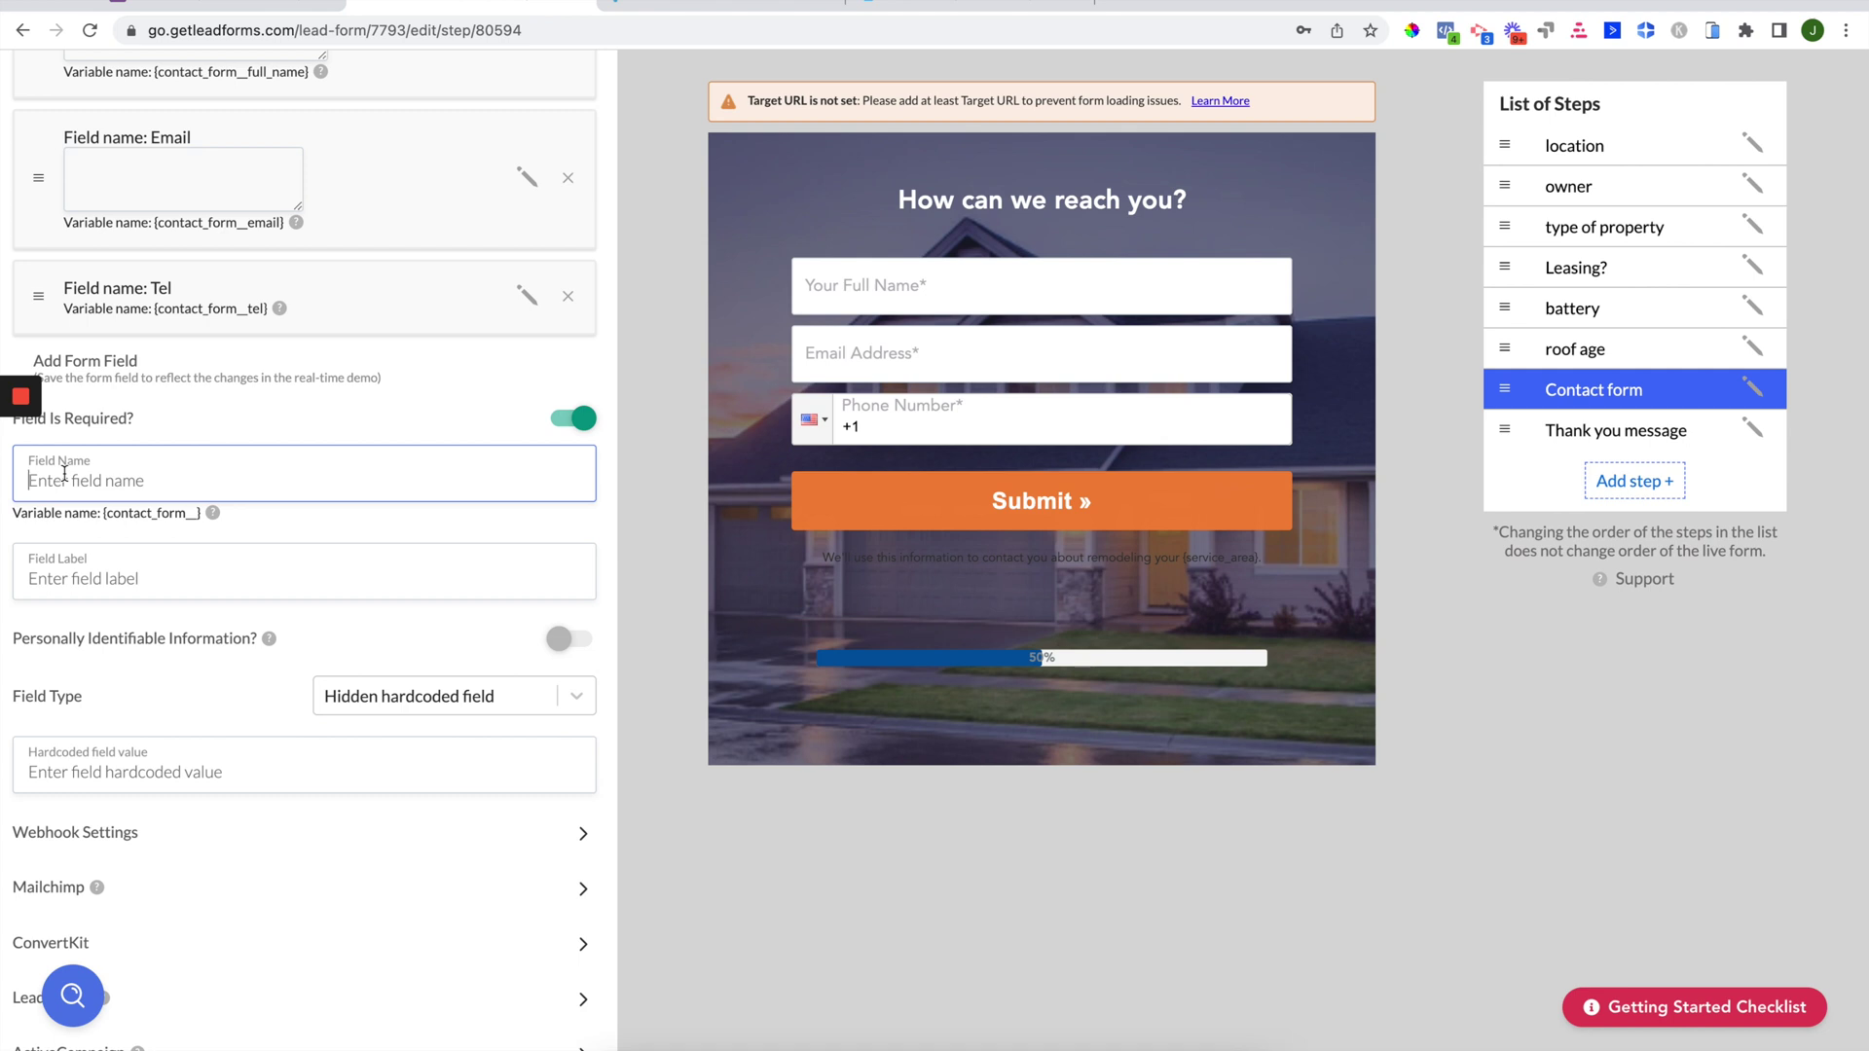
{"action": "type", "text": "TrustedFormCert"}
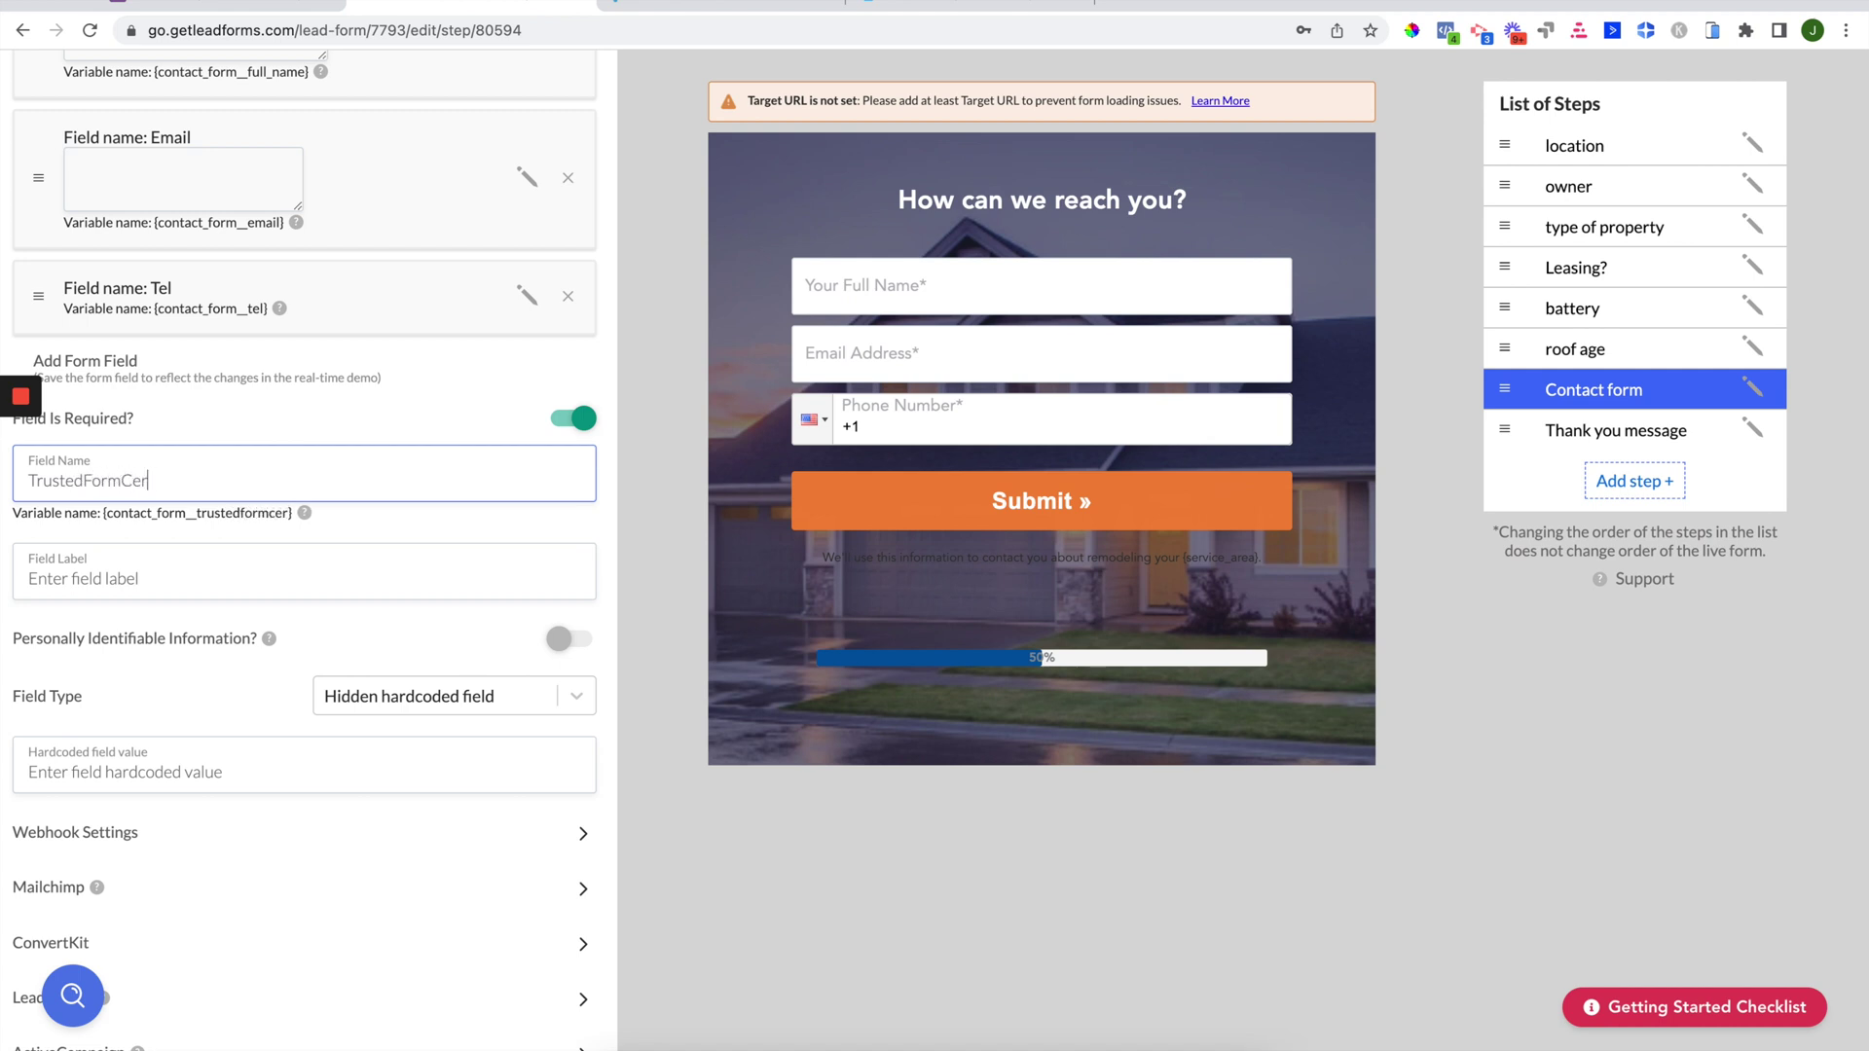
{"action": "left_click", "coordinate": [67, 579]}
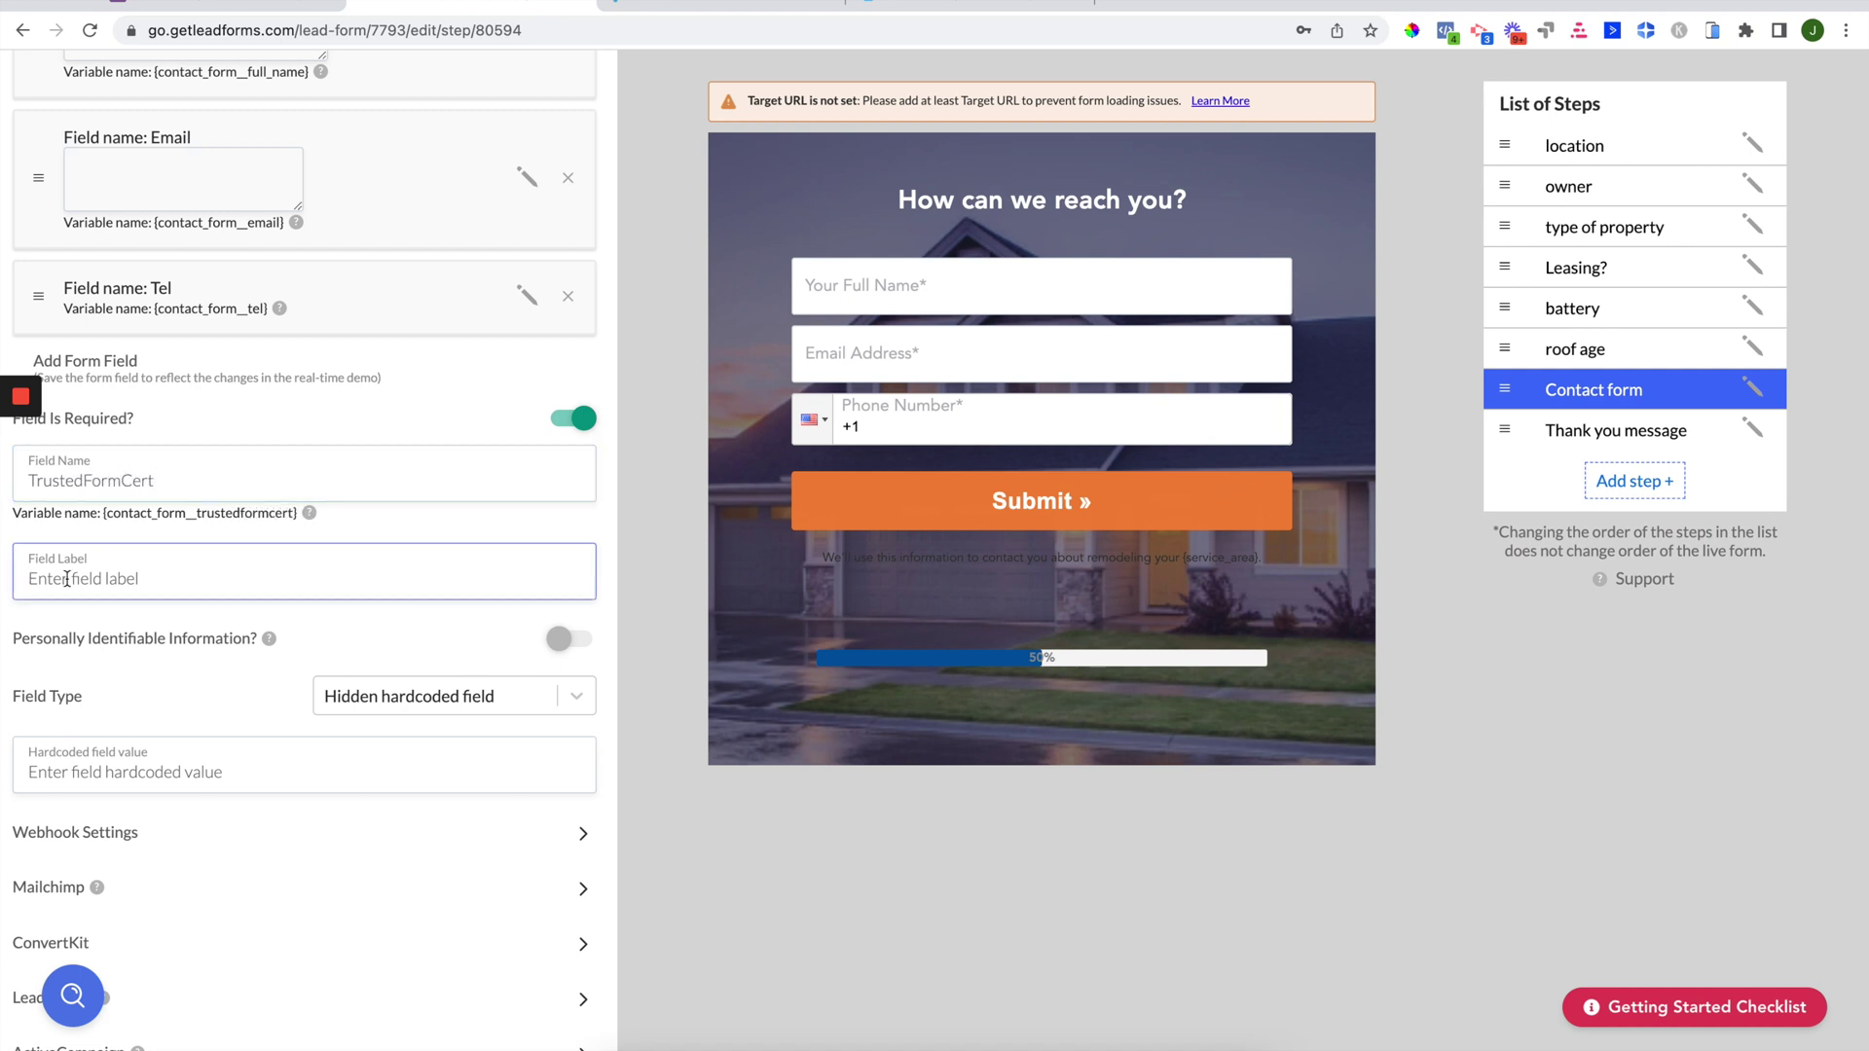
{"action": "type", "text": "xxTrustedFormCertUrl"}
{"action": "scroll", "coordinate": [180, 564], "scroll_direction": "down", "scroll_amount": 2}
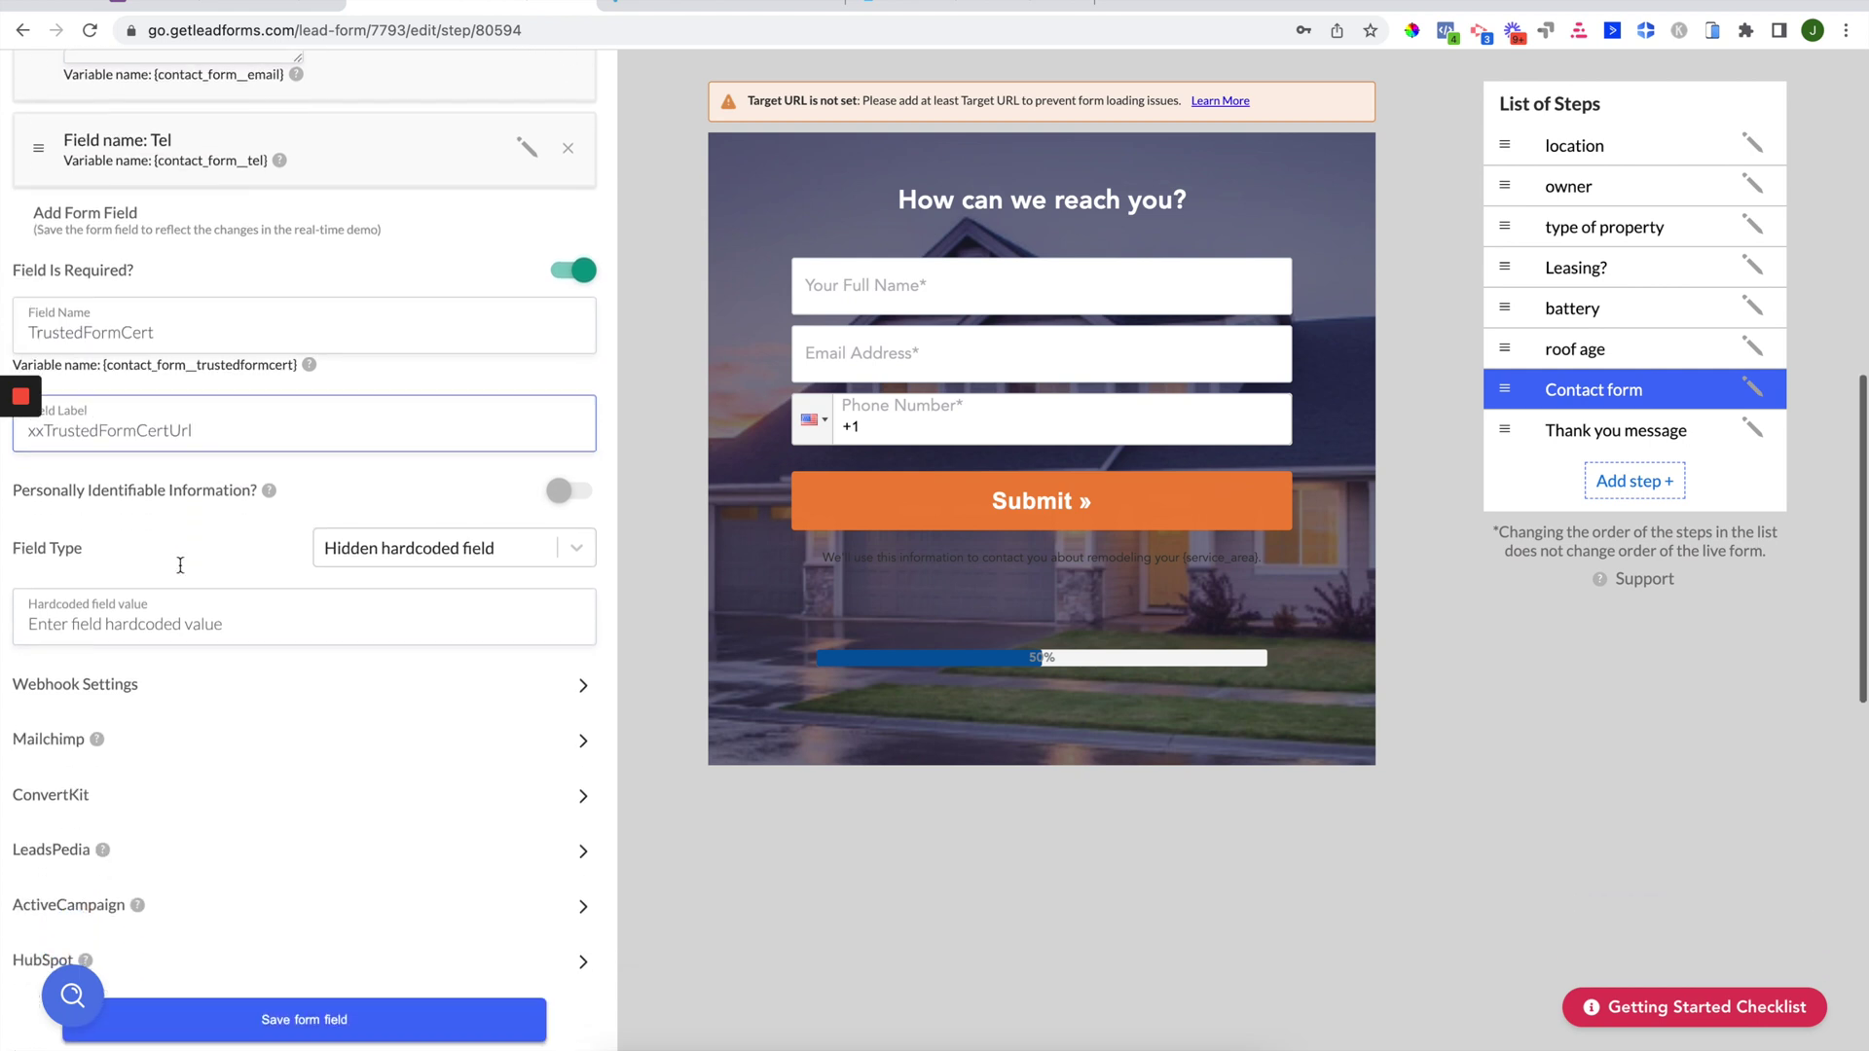
{"action": "left_click", "coordinate": [295, 1022]}
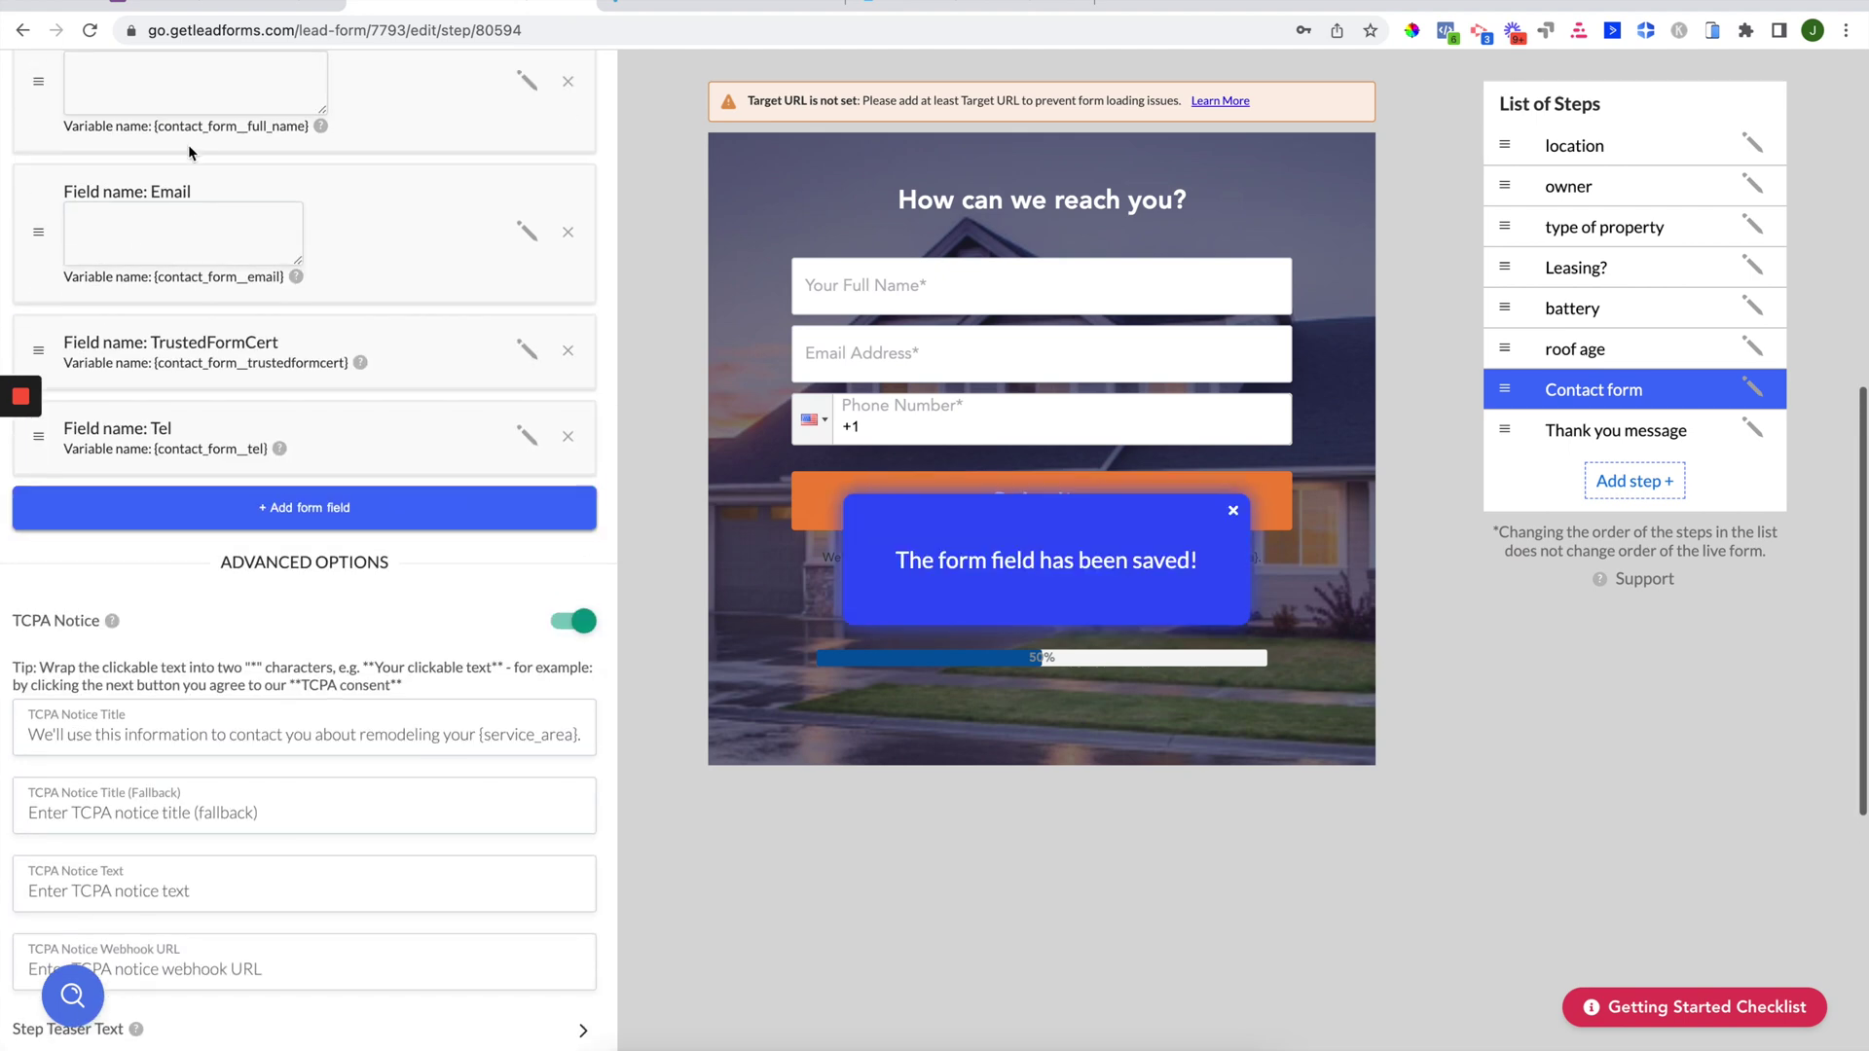
Reopen the field and verify its name TrustedFormCert and label xxTrustedFormCertUrl.
{"action": "scroll", "coordinate": [244, 292], "scroll_direction": "up", "scroll_amount": 1}
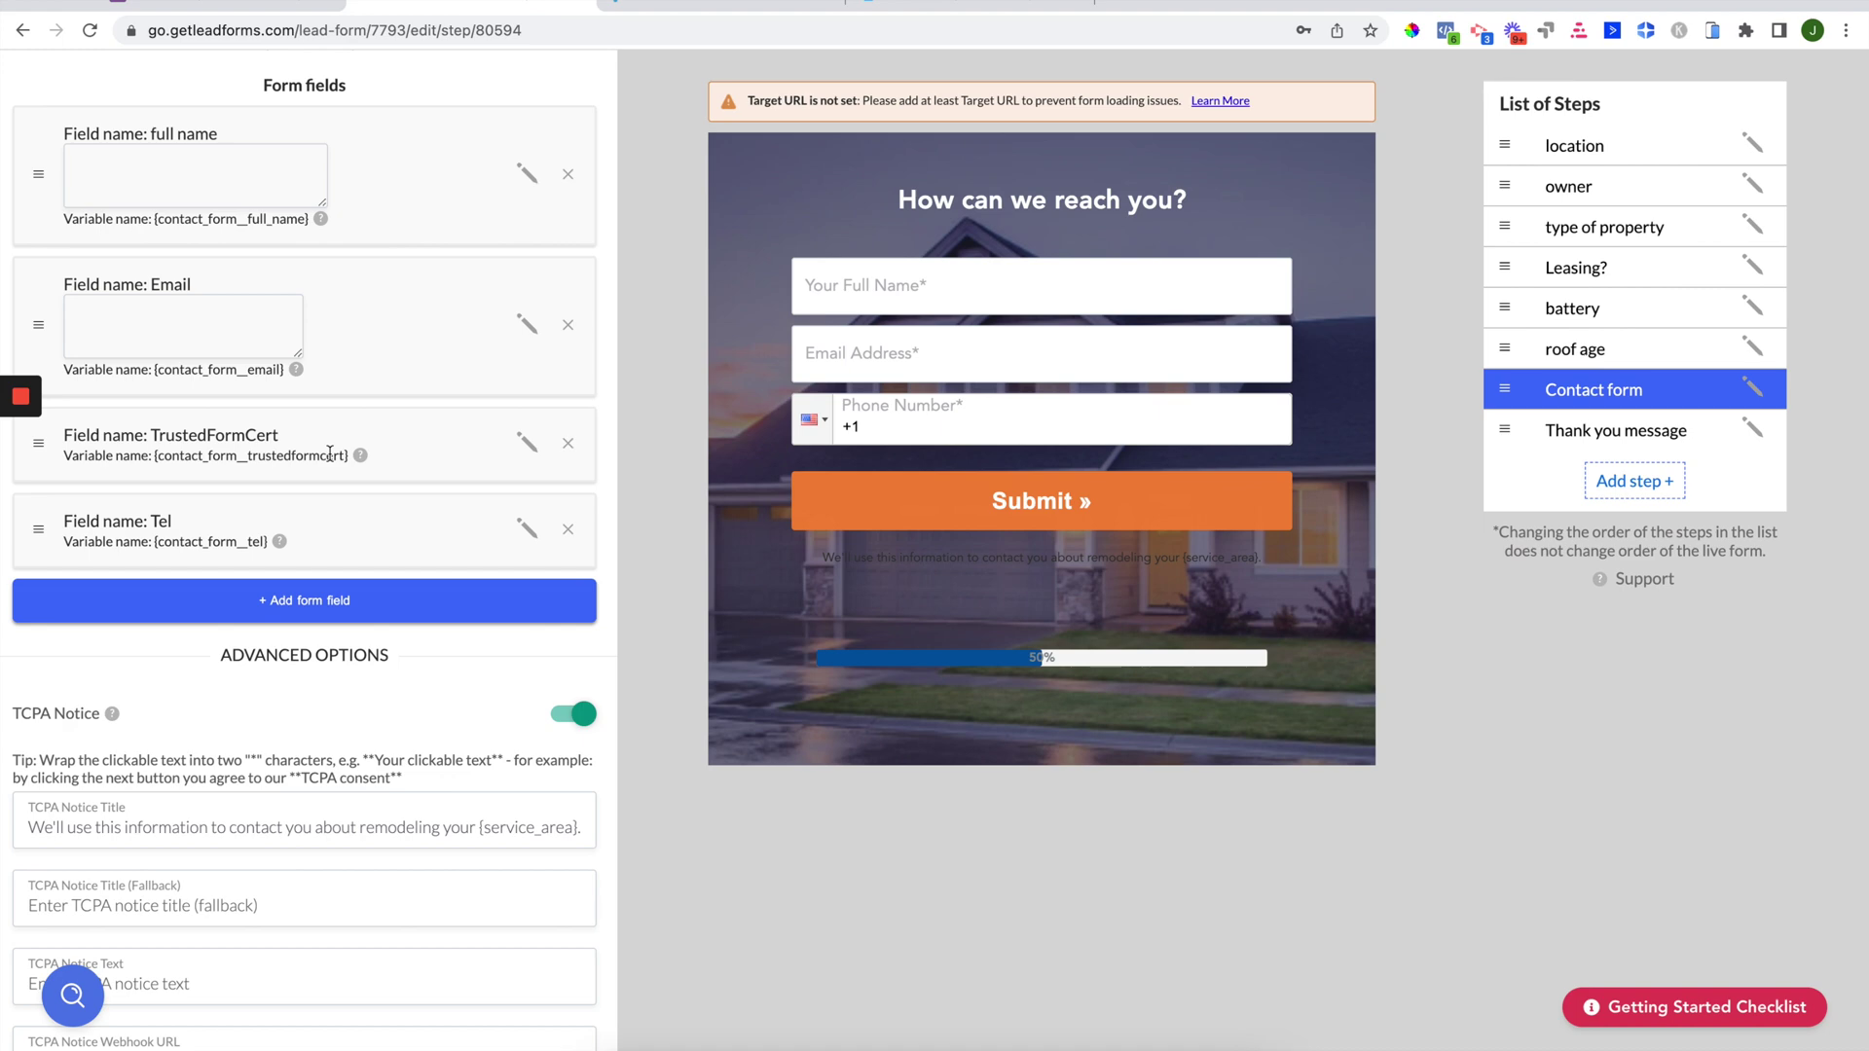
{"action": "left_click", "coordinate": [527, 442]}
{"action": "scroll", "coordinate": [373, 645], "scroll_direction": "down", "scroll_amount": 2}
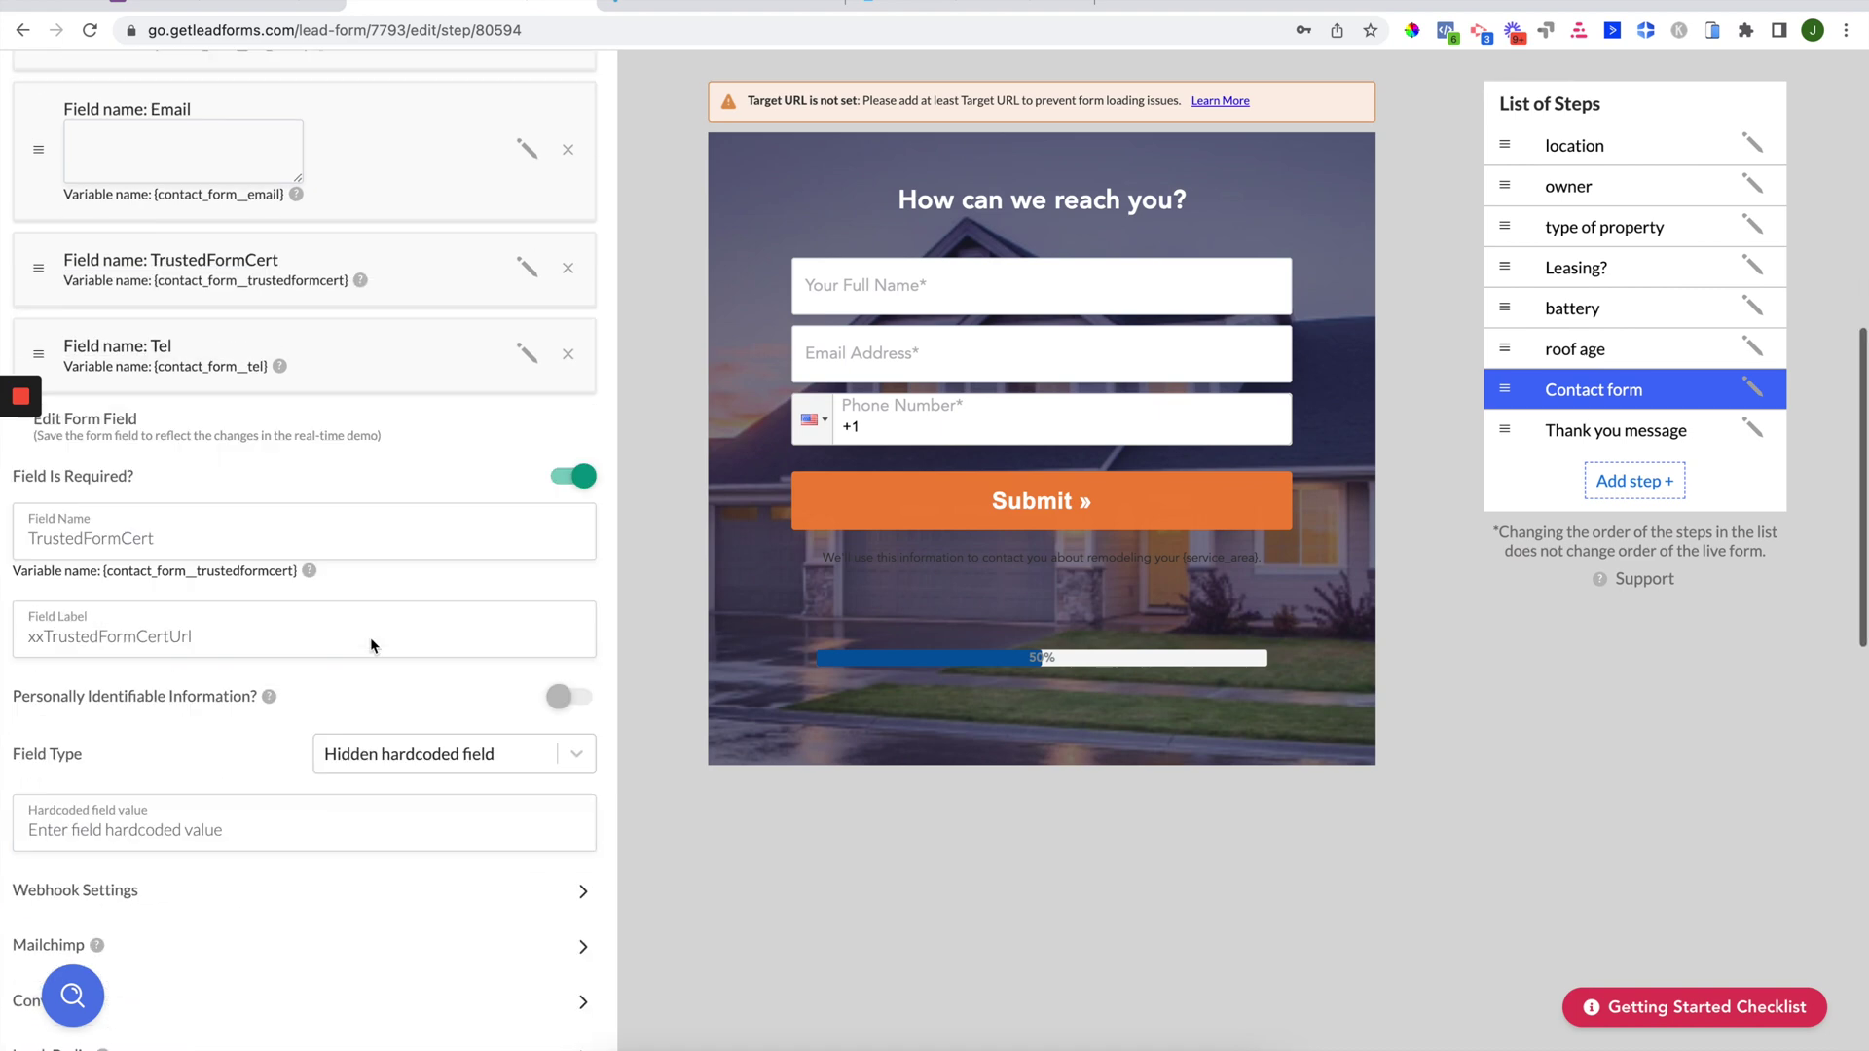
{"action": "scroll", "coordinate": [373, 646], "scroll_direction": "down", "scroll_amount": 1}
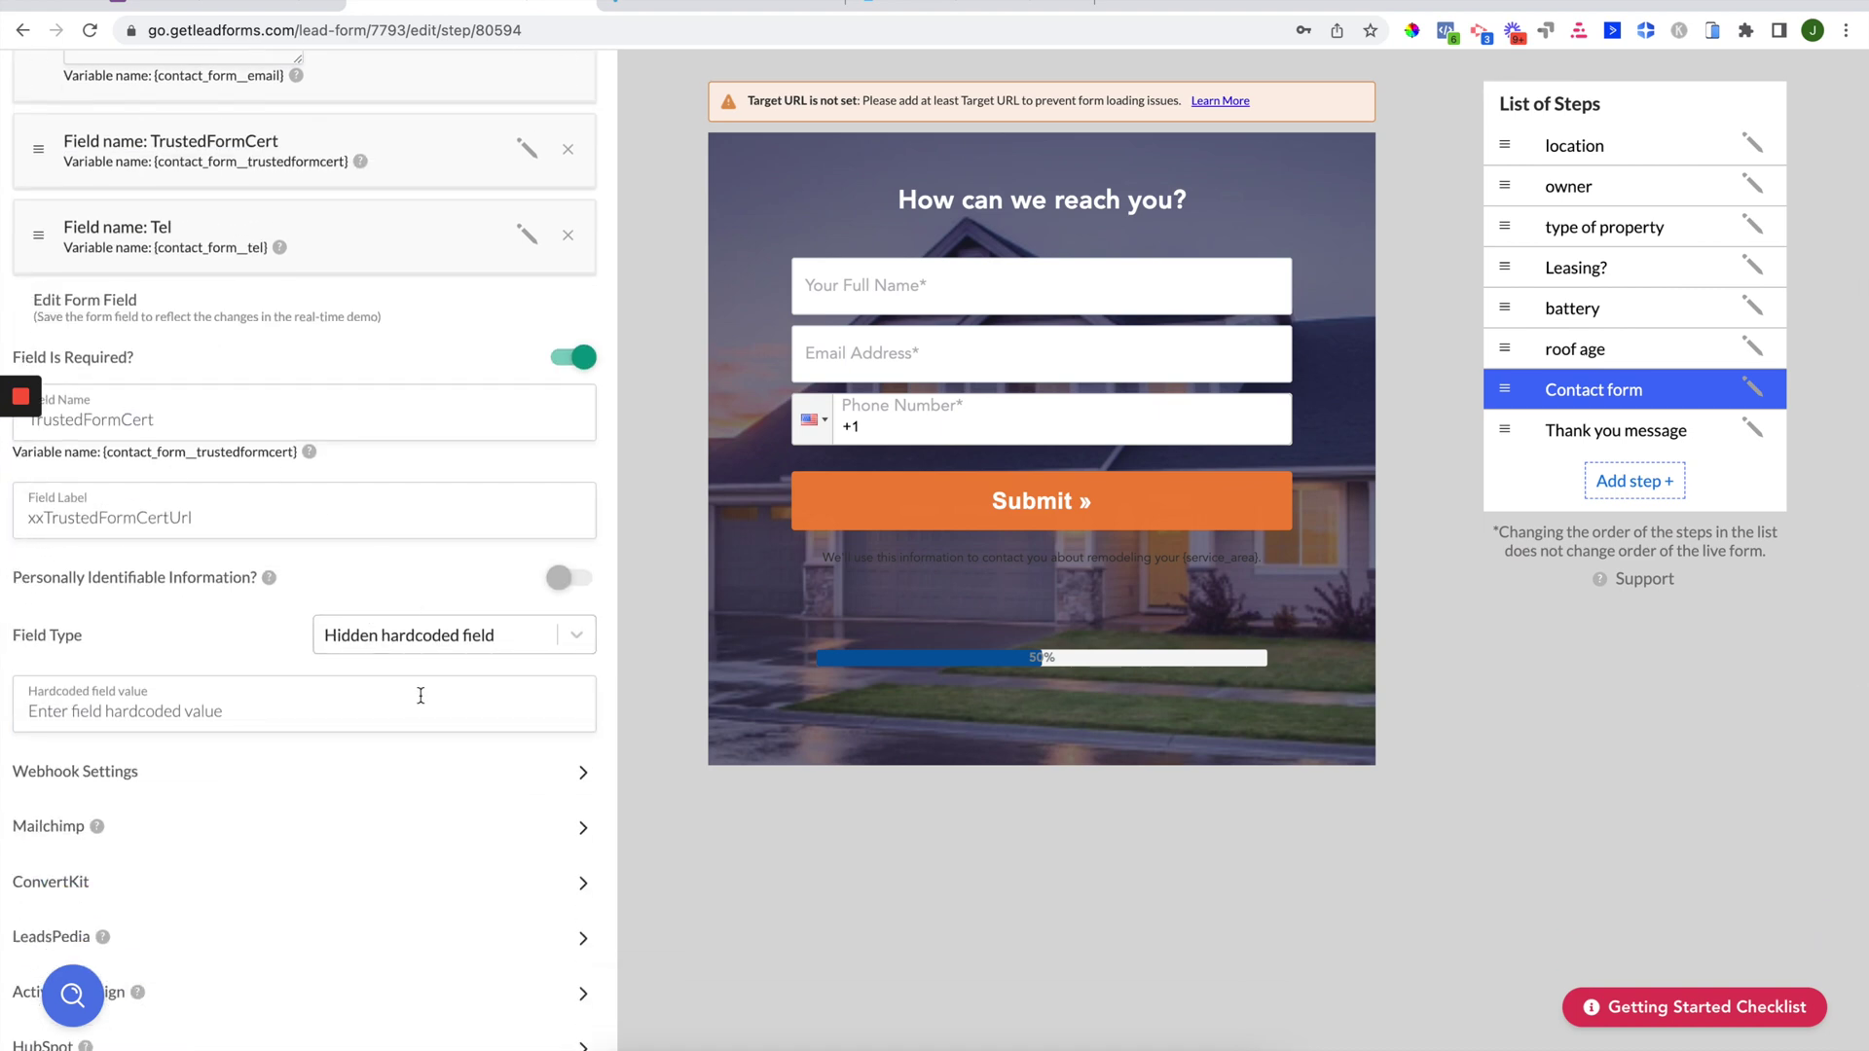
{"action": "double_click", "coordinate": [92, 409]}
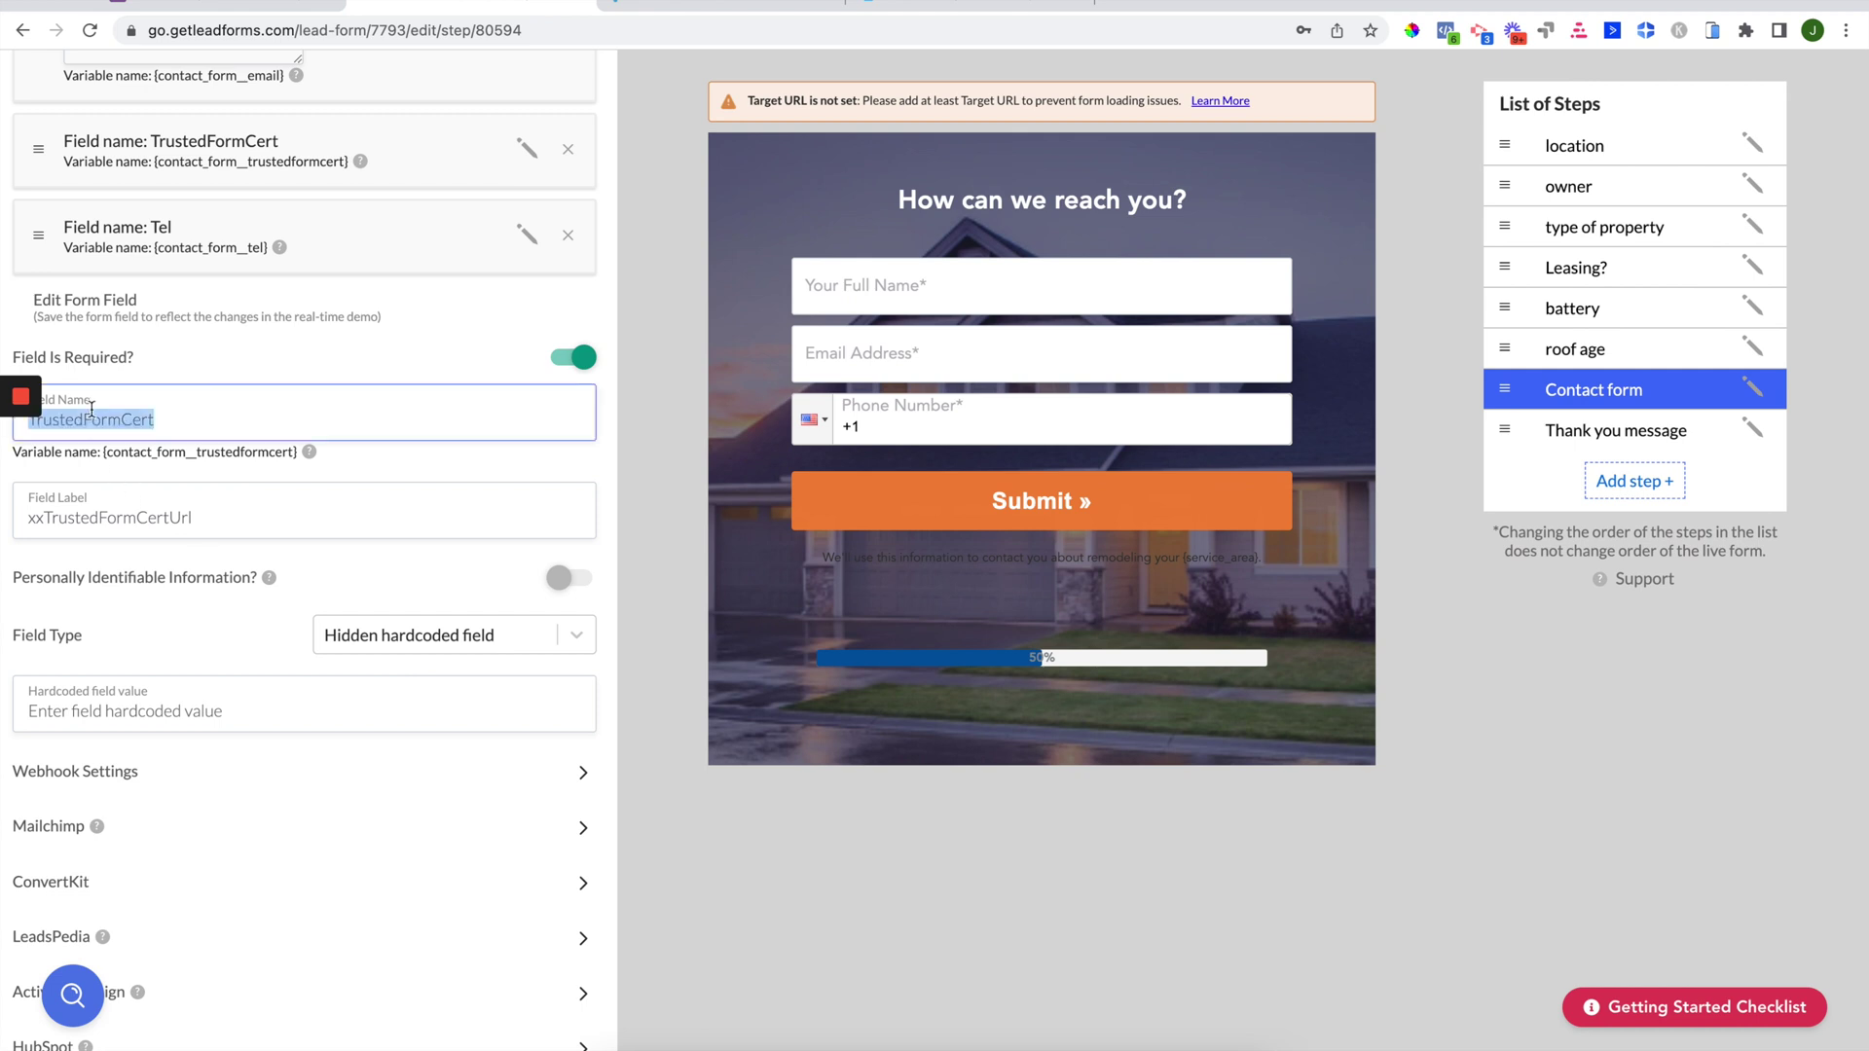
{"action": "left_click", "coordinate": [85, 509]}
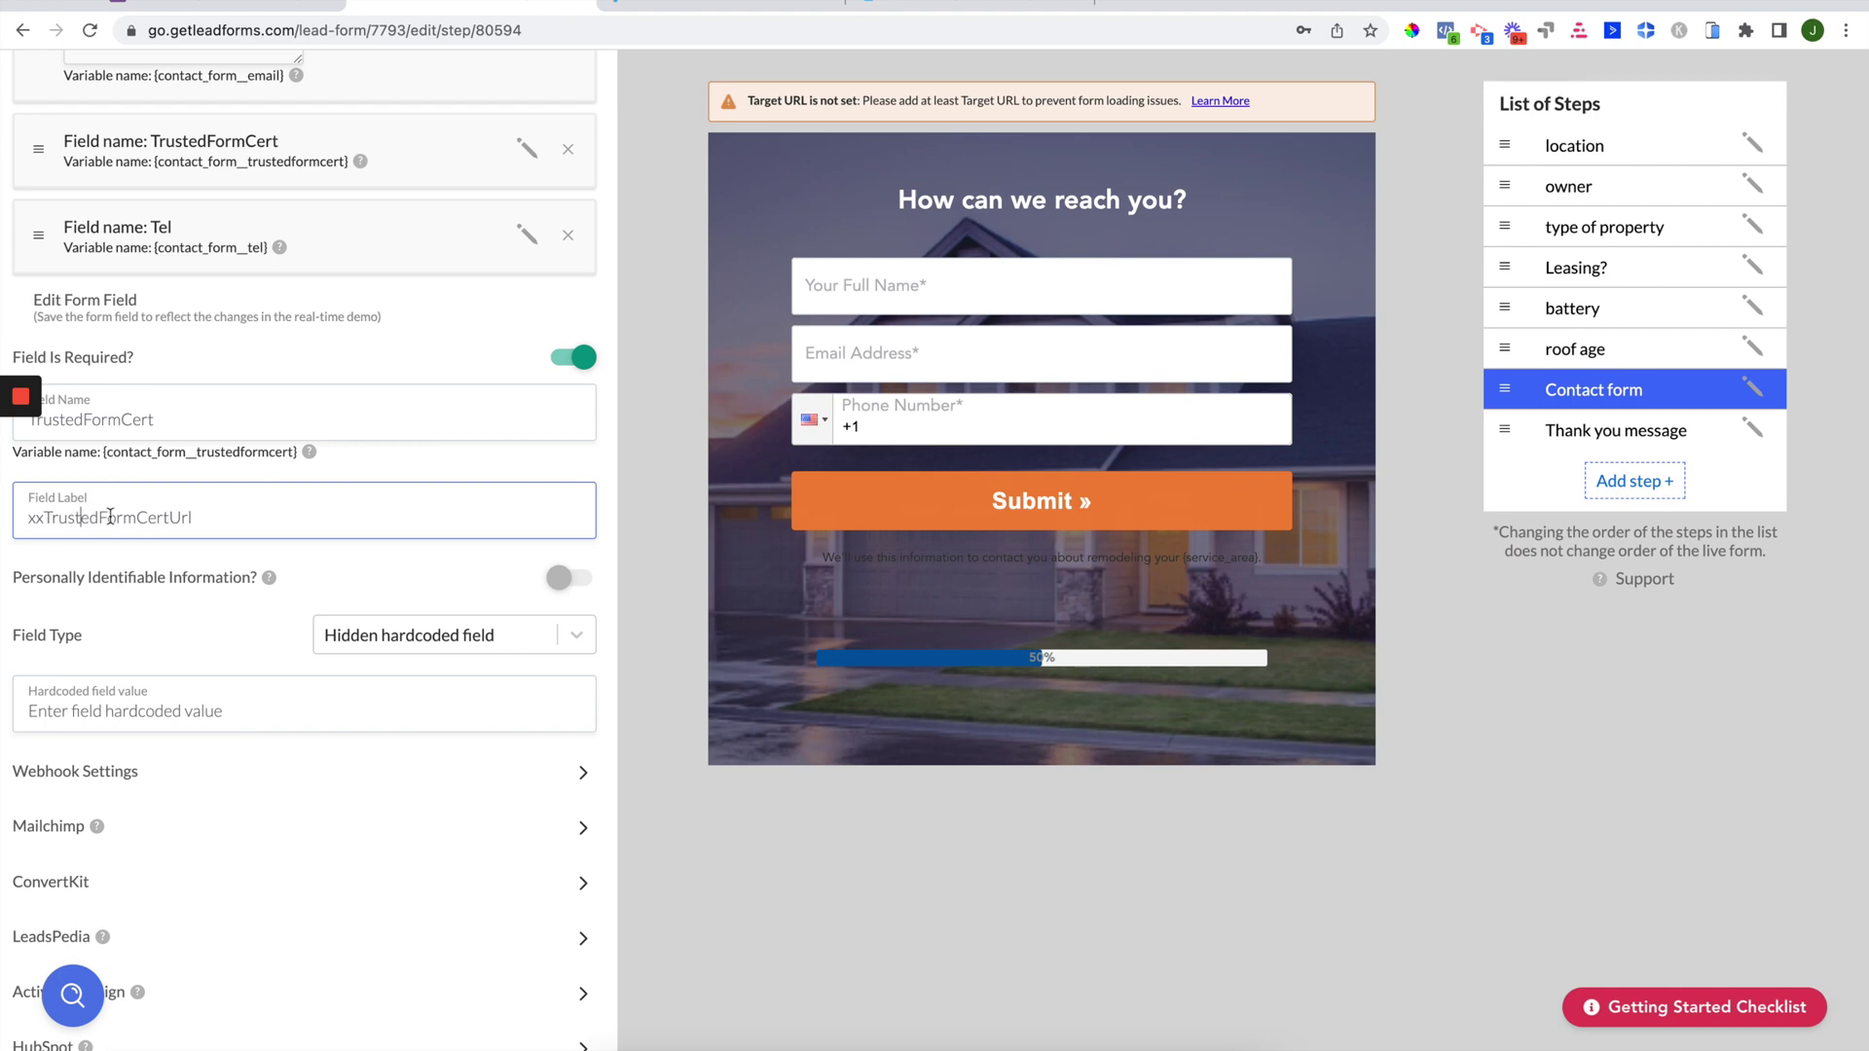
{"action": "double_click", "coordinate": [110, 516]}
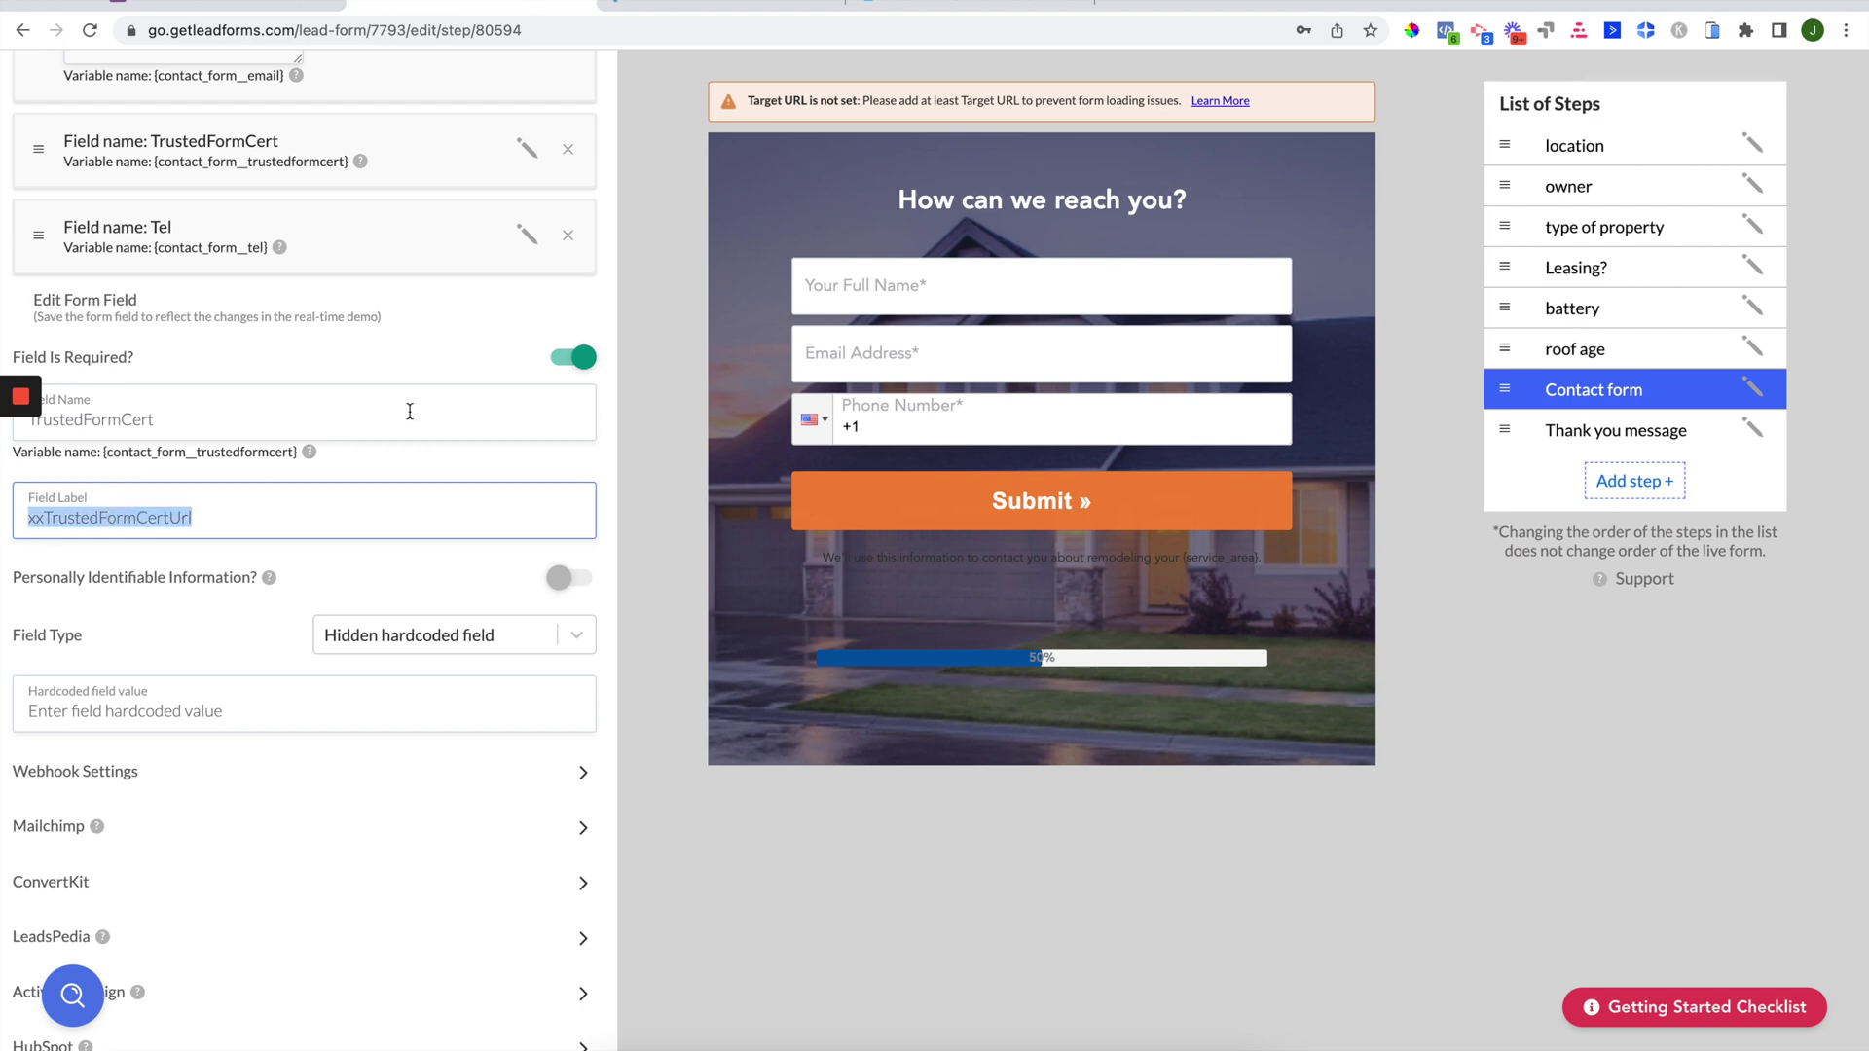
{"action": "scroll", "coordinate": [409, 409], "scroll_direction": "up", "scroll_amount": 10}
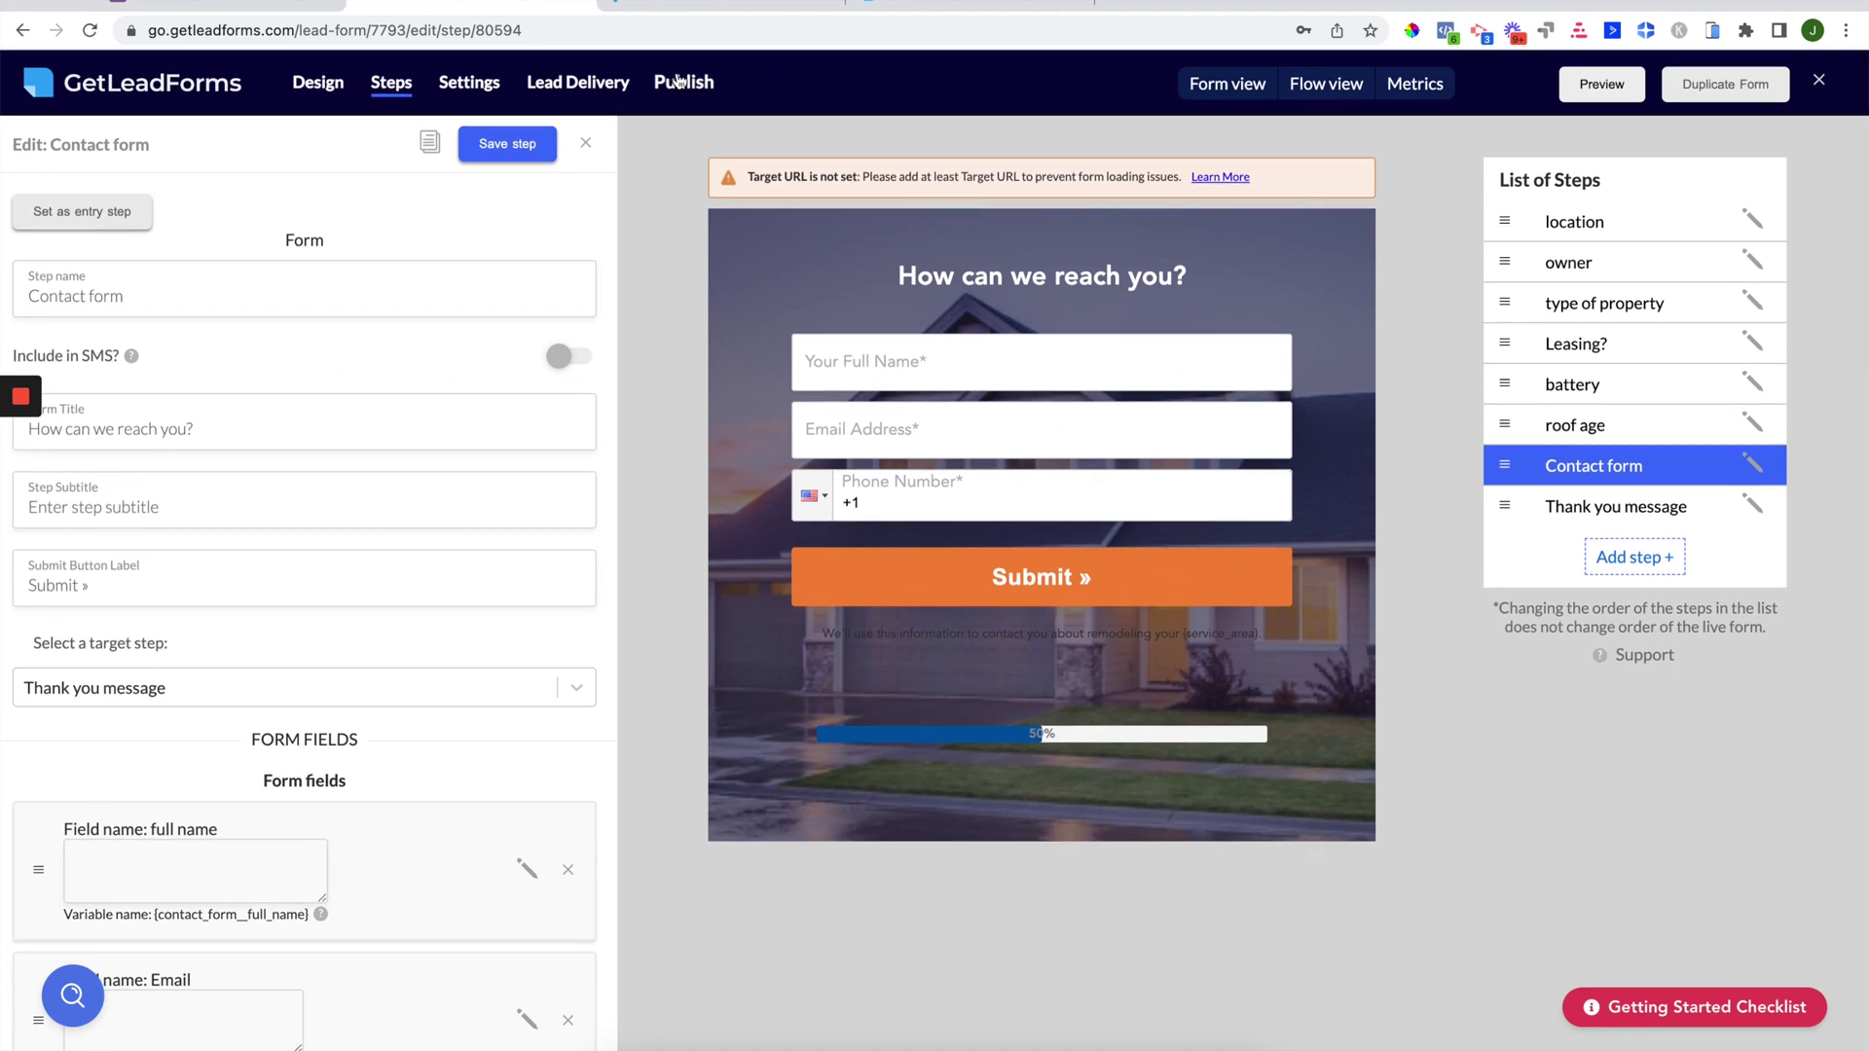
On the Publish page, expand Include custom code and highlight xxTrustedFormCertUrl in field=.
{"action": "left_click", "coordinate": [684, 84]}
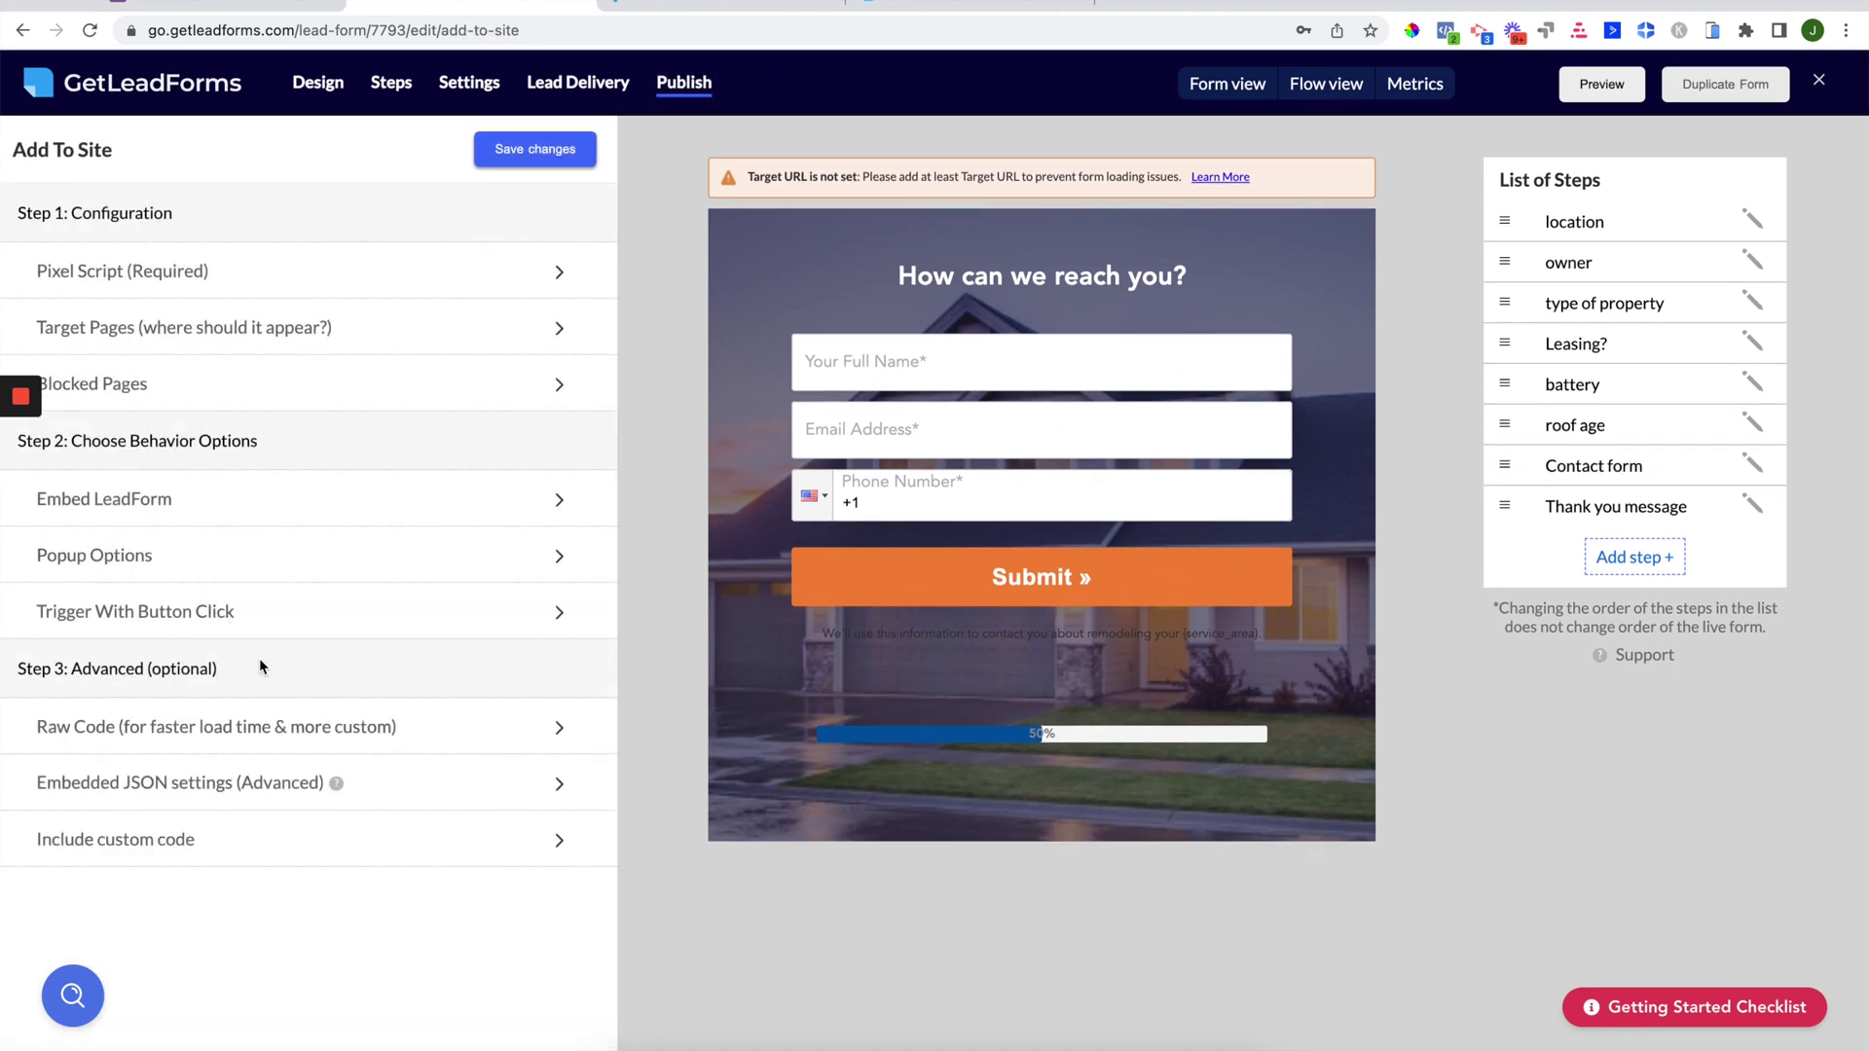
{"action": "left_click", "coordinate": [272, 837]}
{"action": "scroll", "coordinate": [234, 807], "scroll_direction": "down", "scroll_amount": 3}
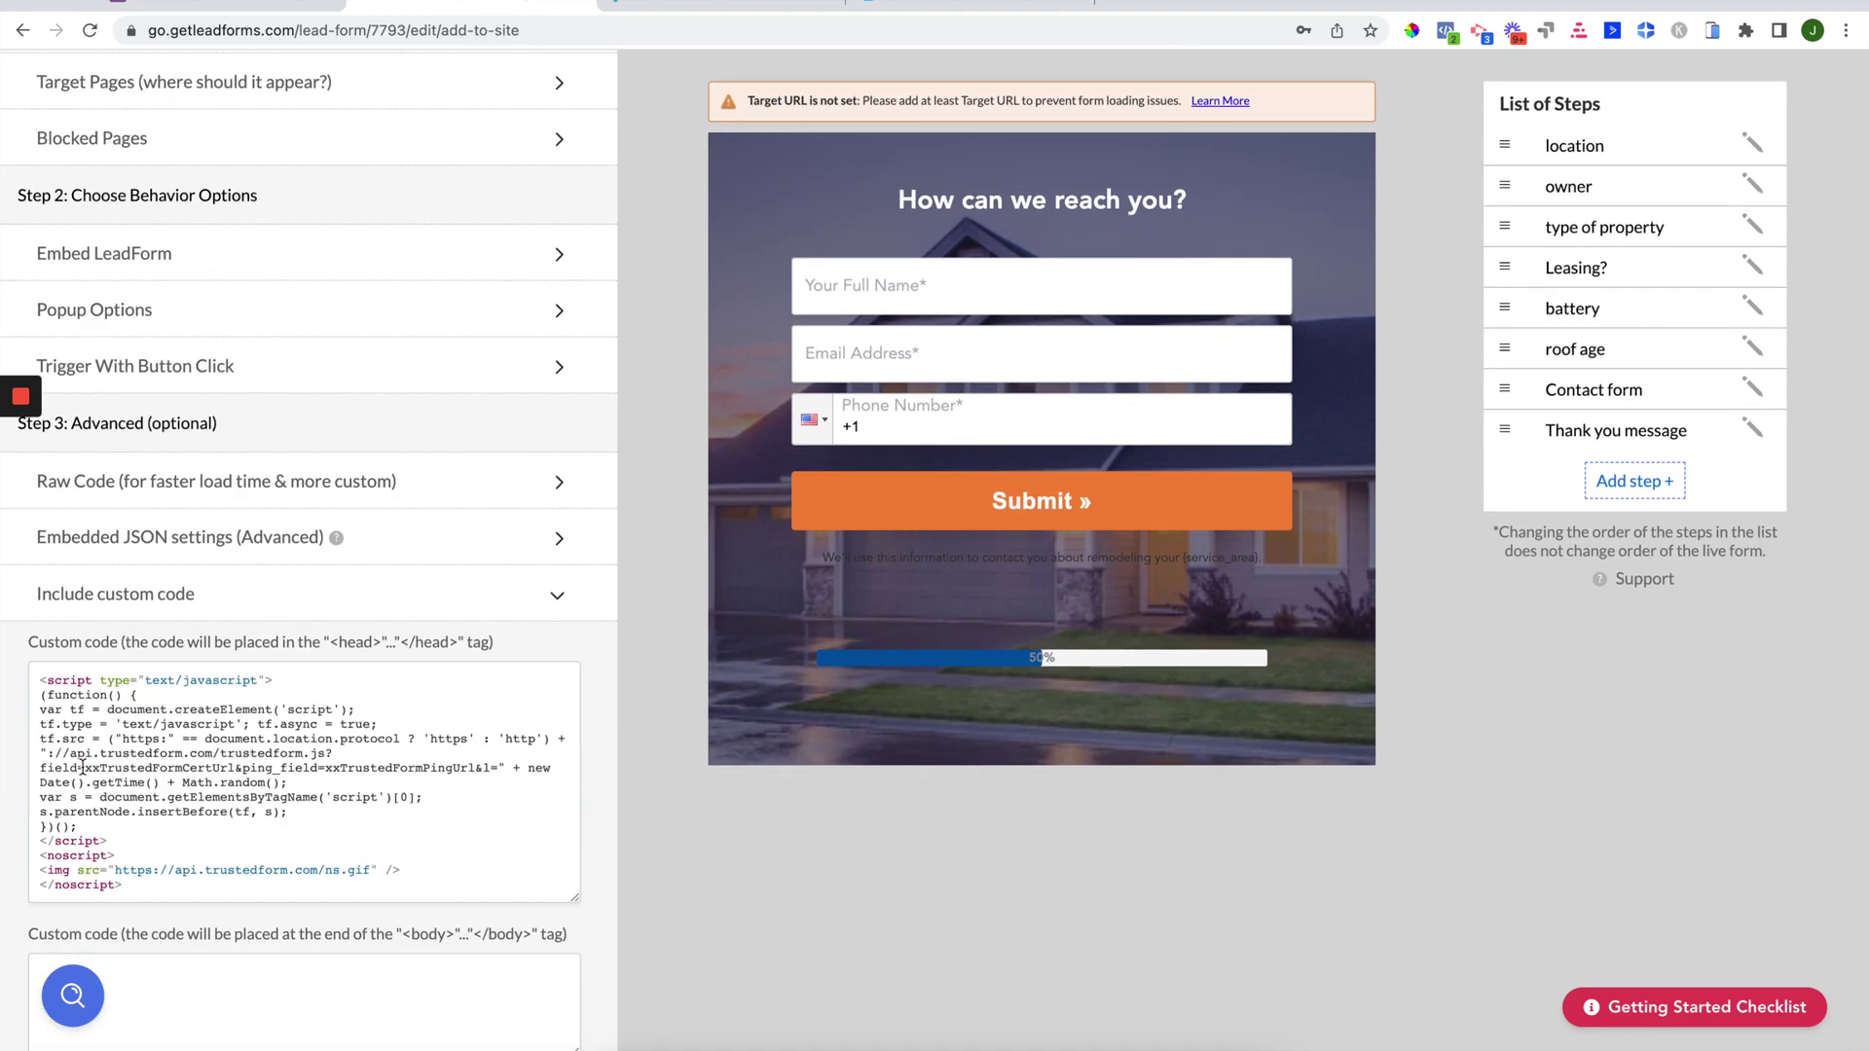
{"action": "left_click_drag", "start_coordinate": [85, 767], "coordinate": [230, 763]}
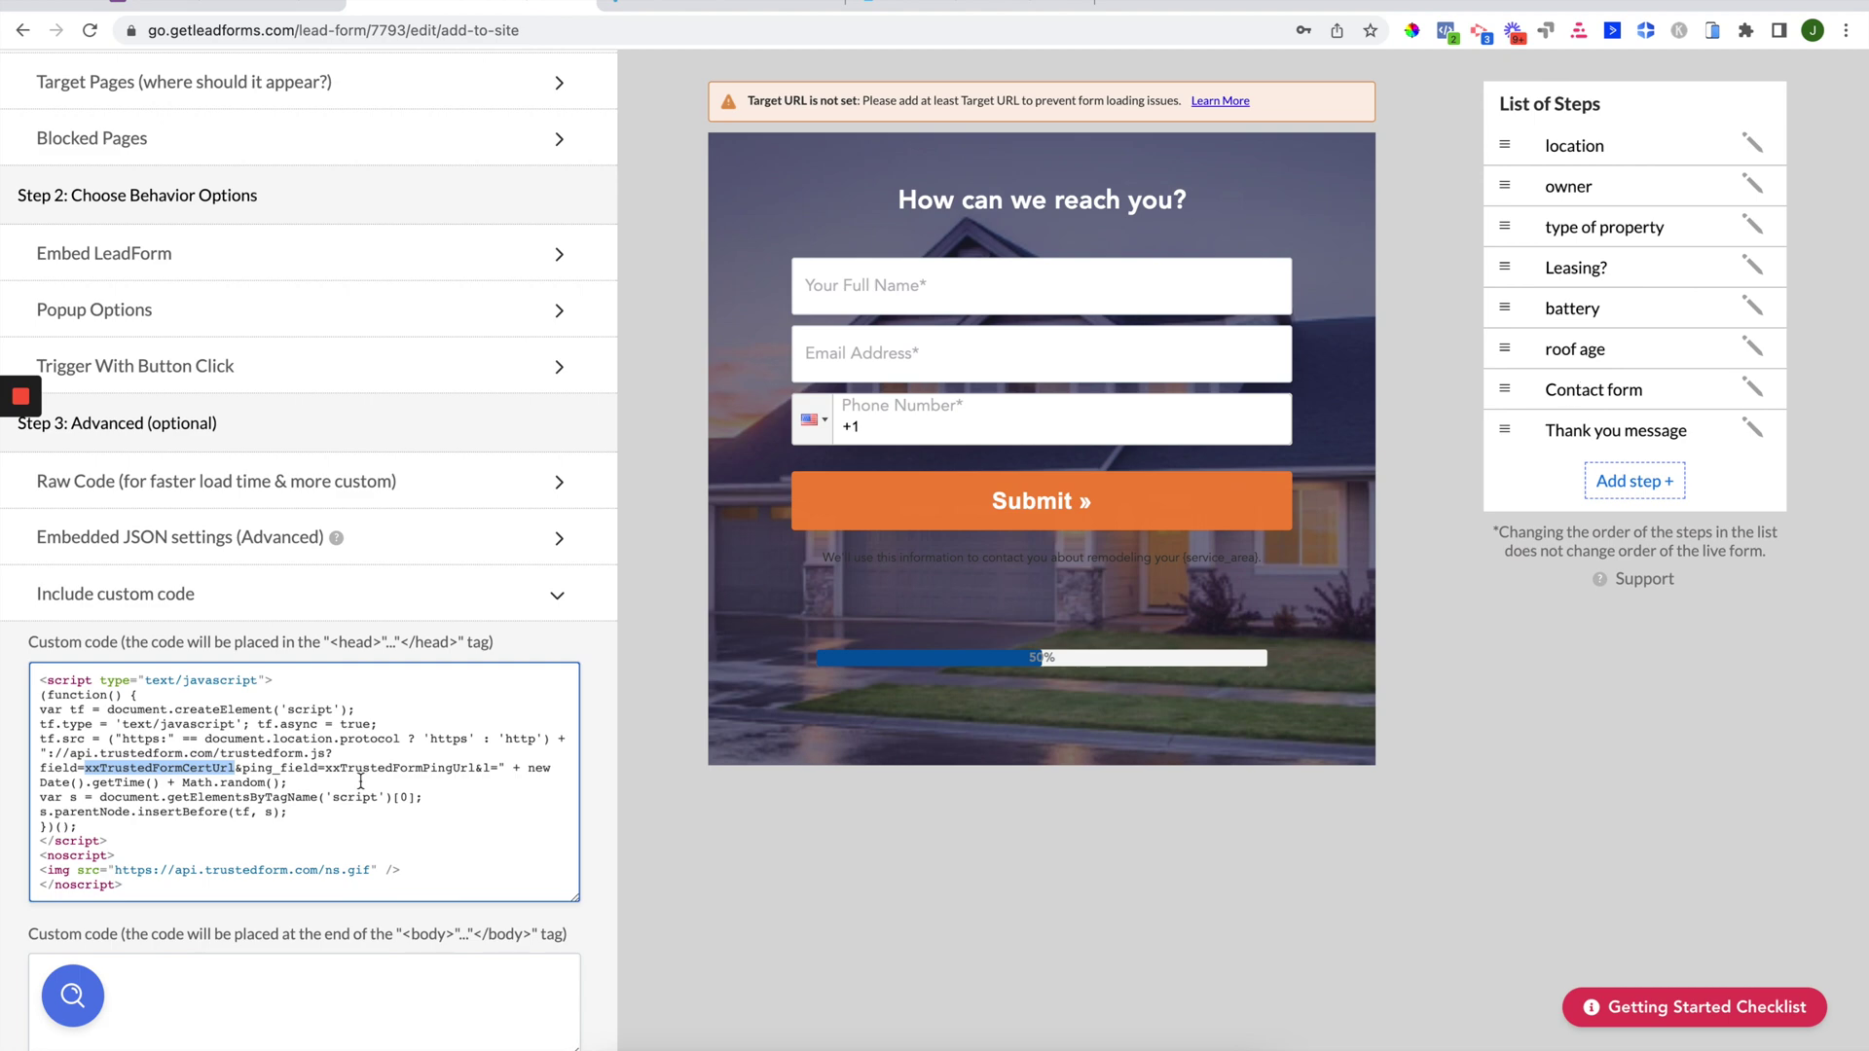
{"action": "left_click", "coordinate": [101, 765]}
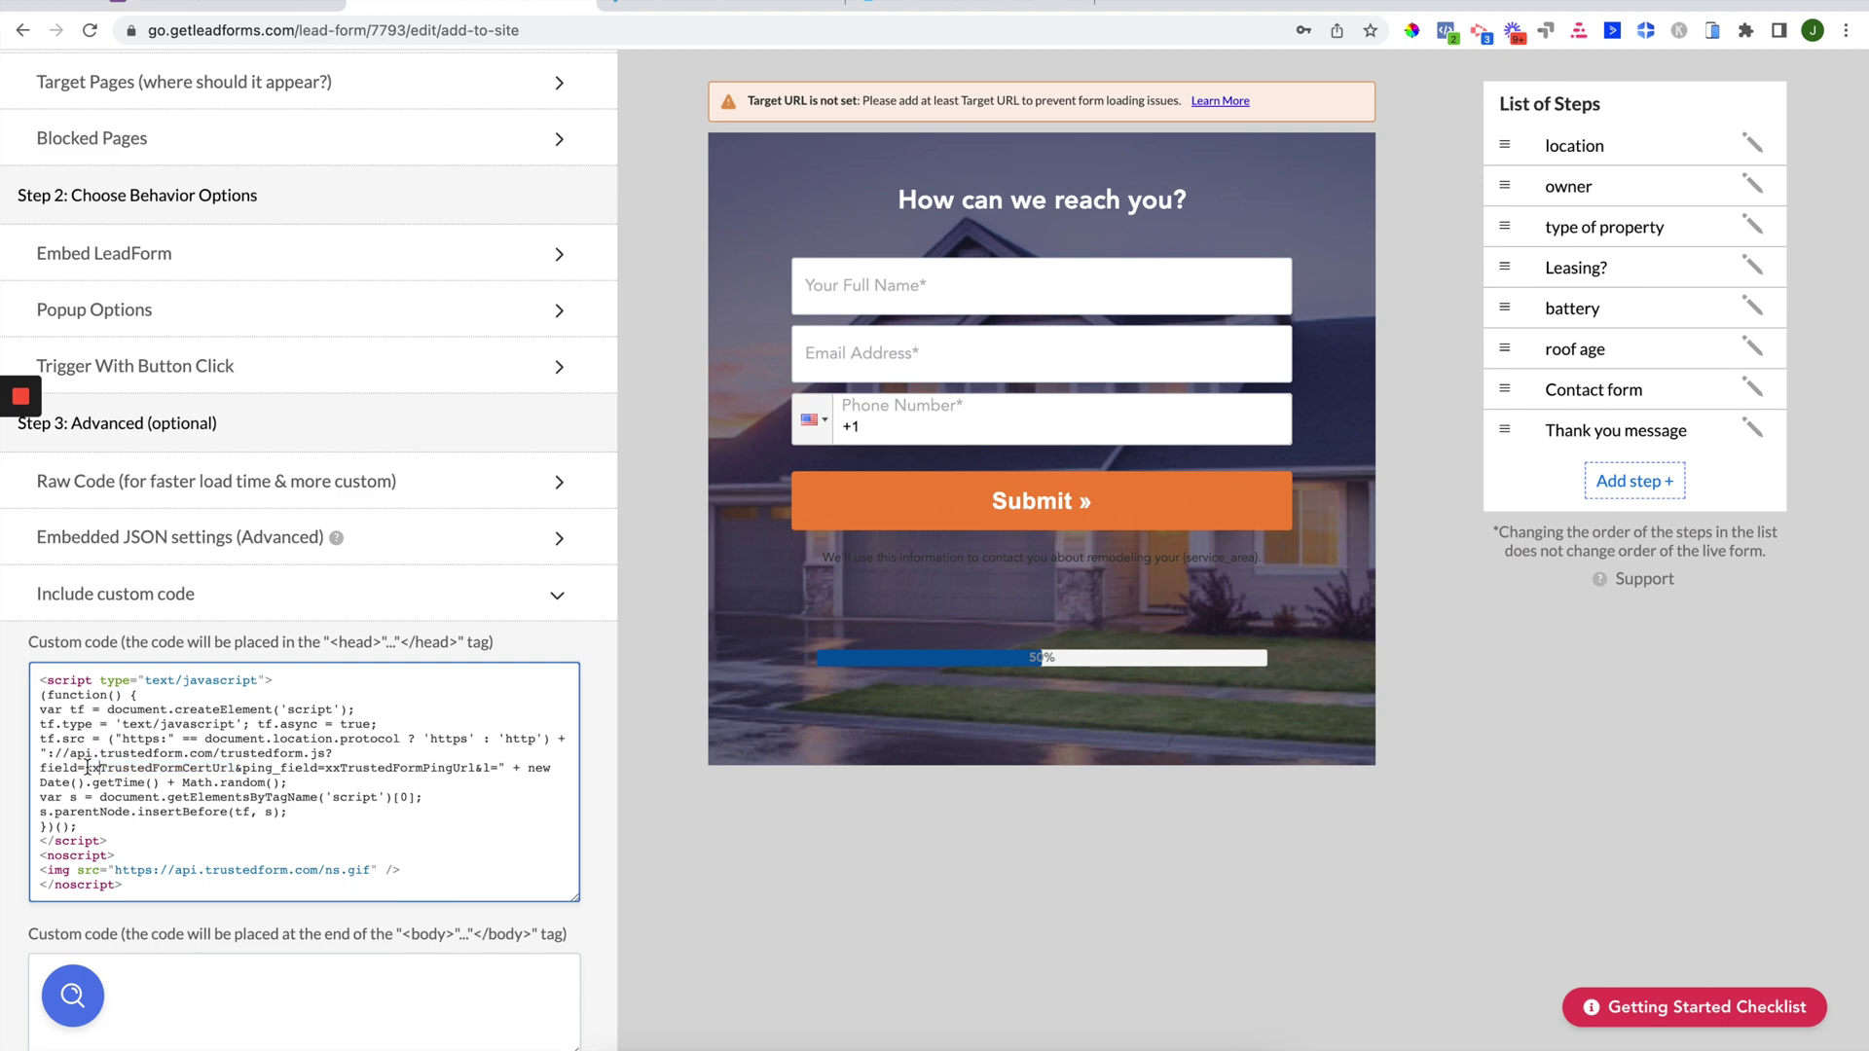
{"action": "left_click_drag", "start_coordinate": [86, 768], "coordinate": [234, 769]}
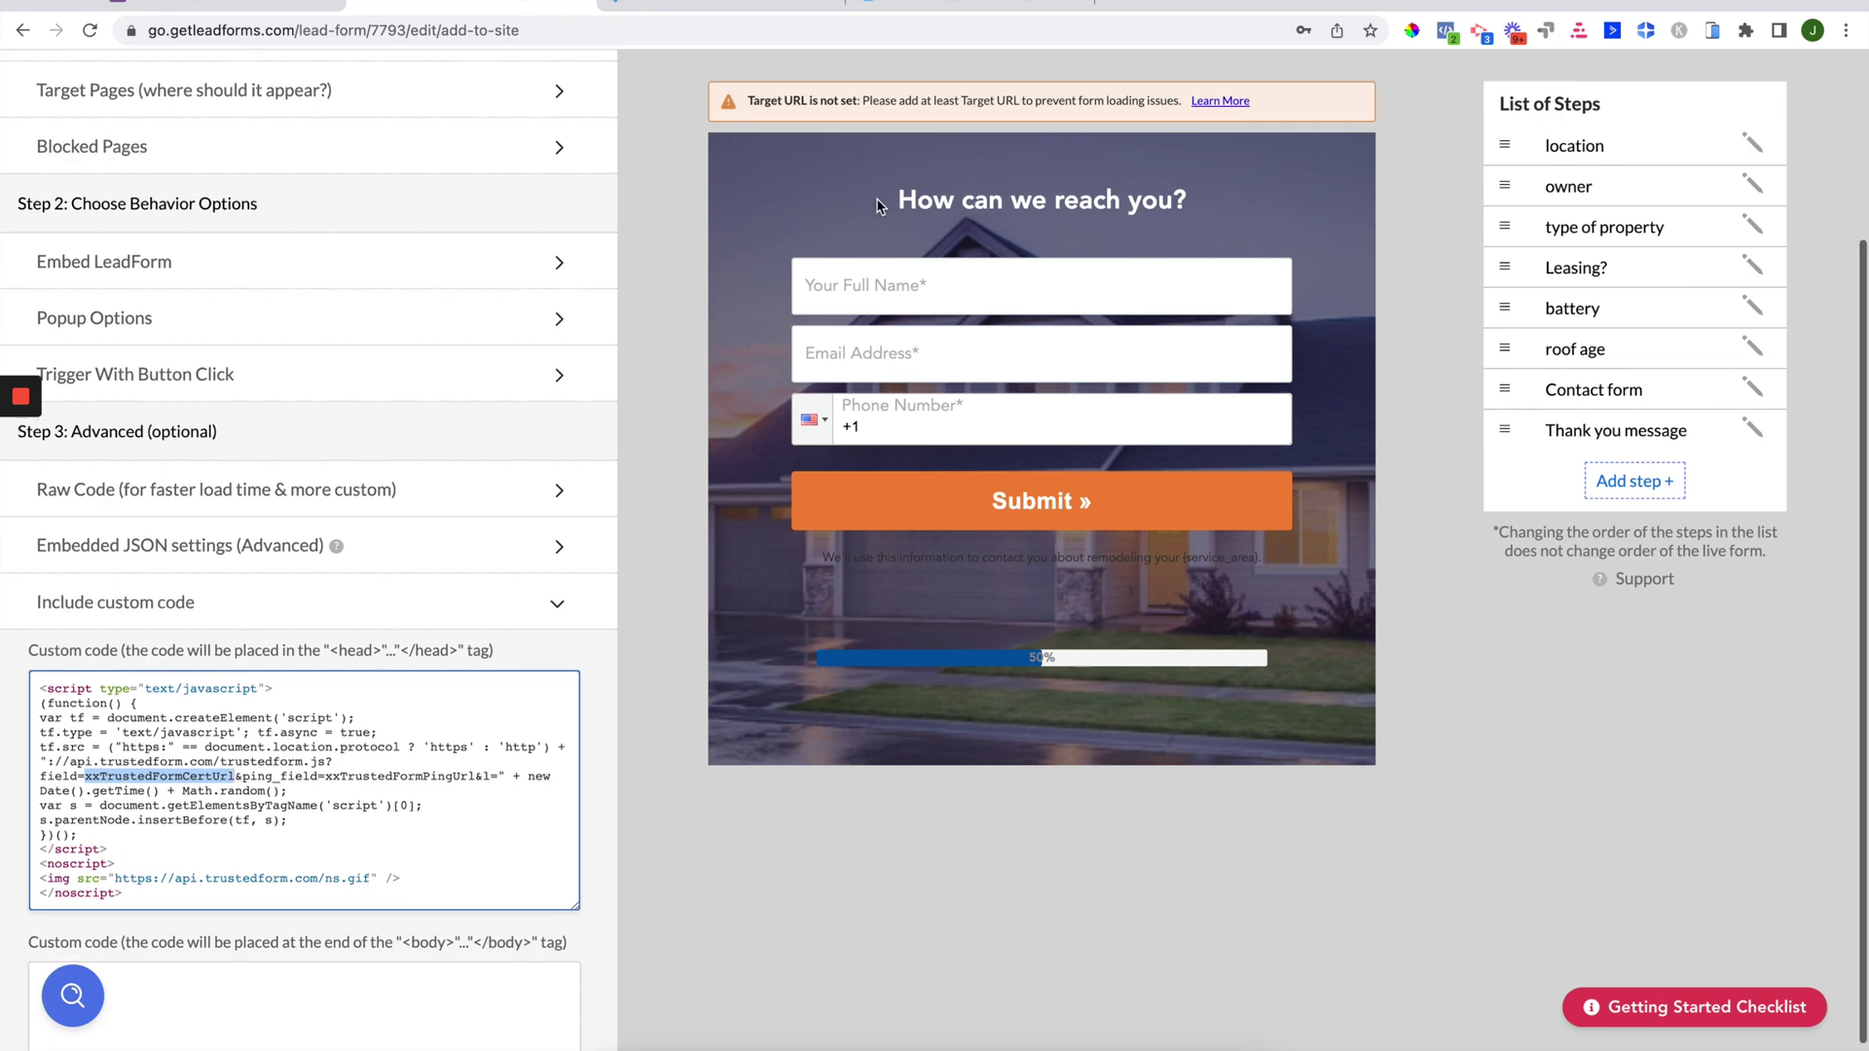
{"action": "scroll", "coordinate": [877, 206], "scroll_direction": "up", "scroll_amount": 3}
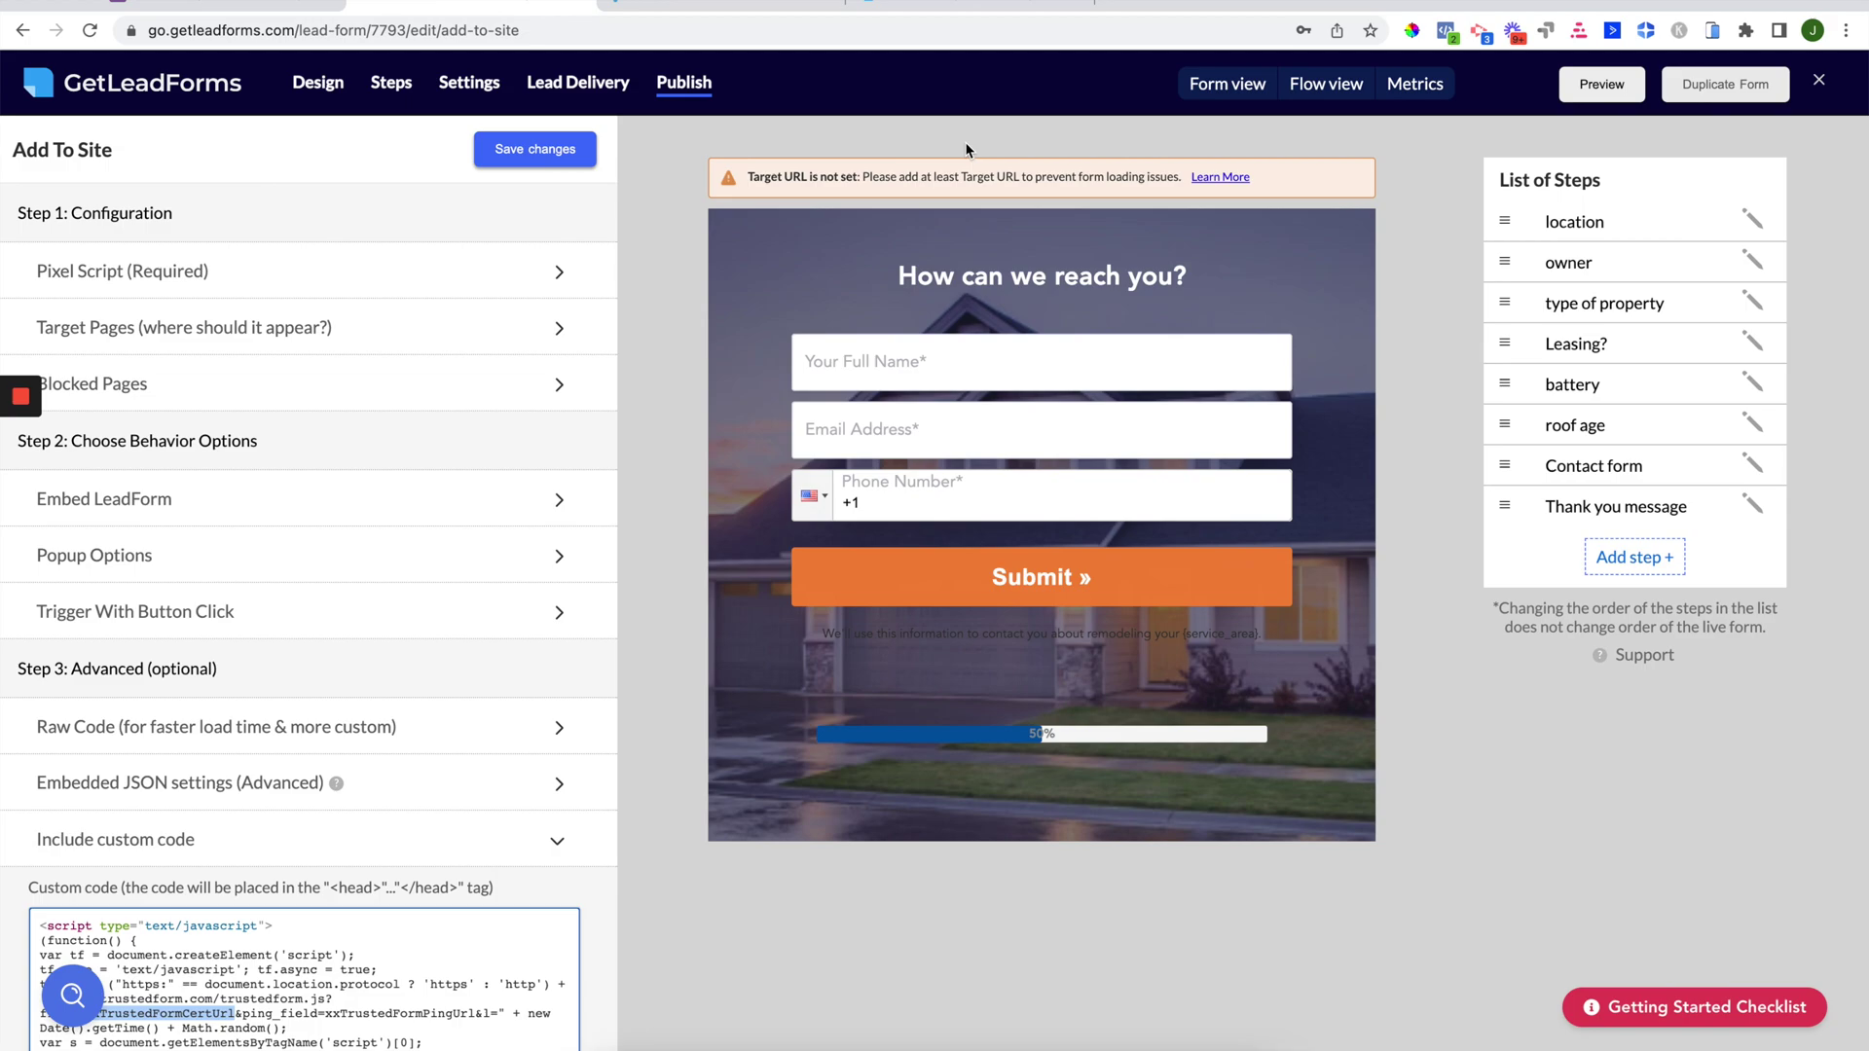
{"action": "left_click", "coordinate": [904, 4]}
{"action": "scroll", "coordinate": [721, 686], "scroll_direction": "down", "scroll_amount": 20}
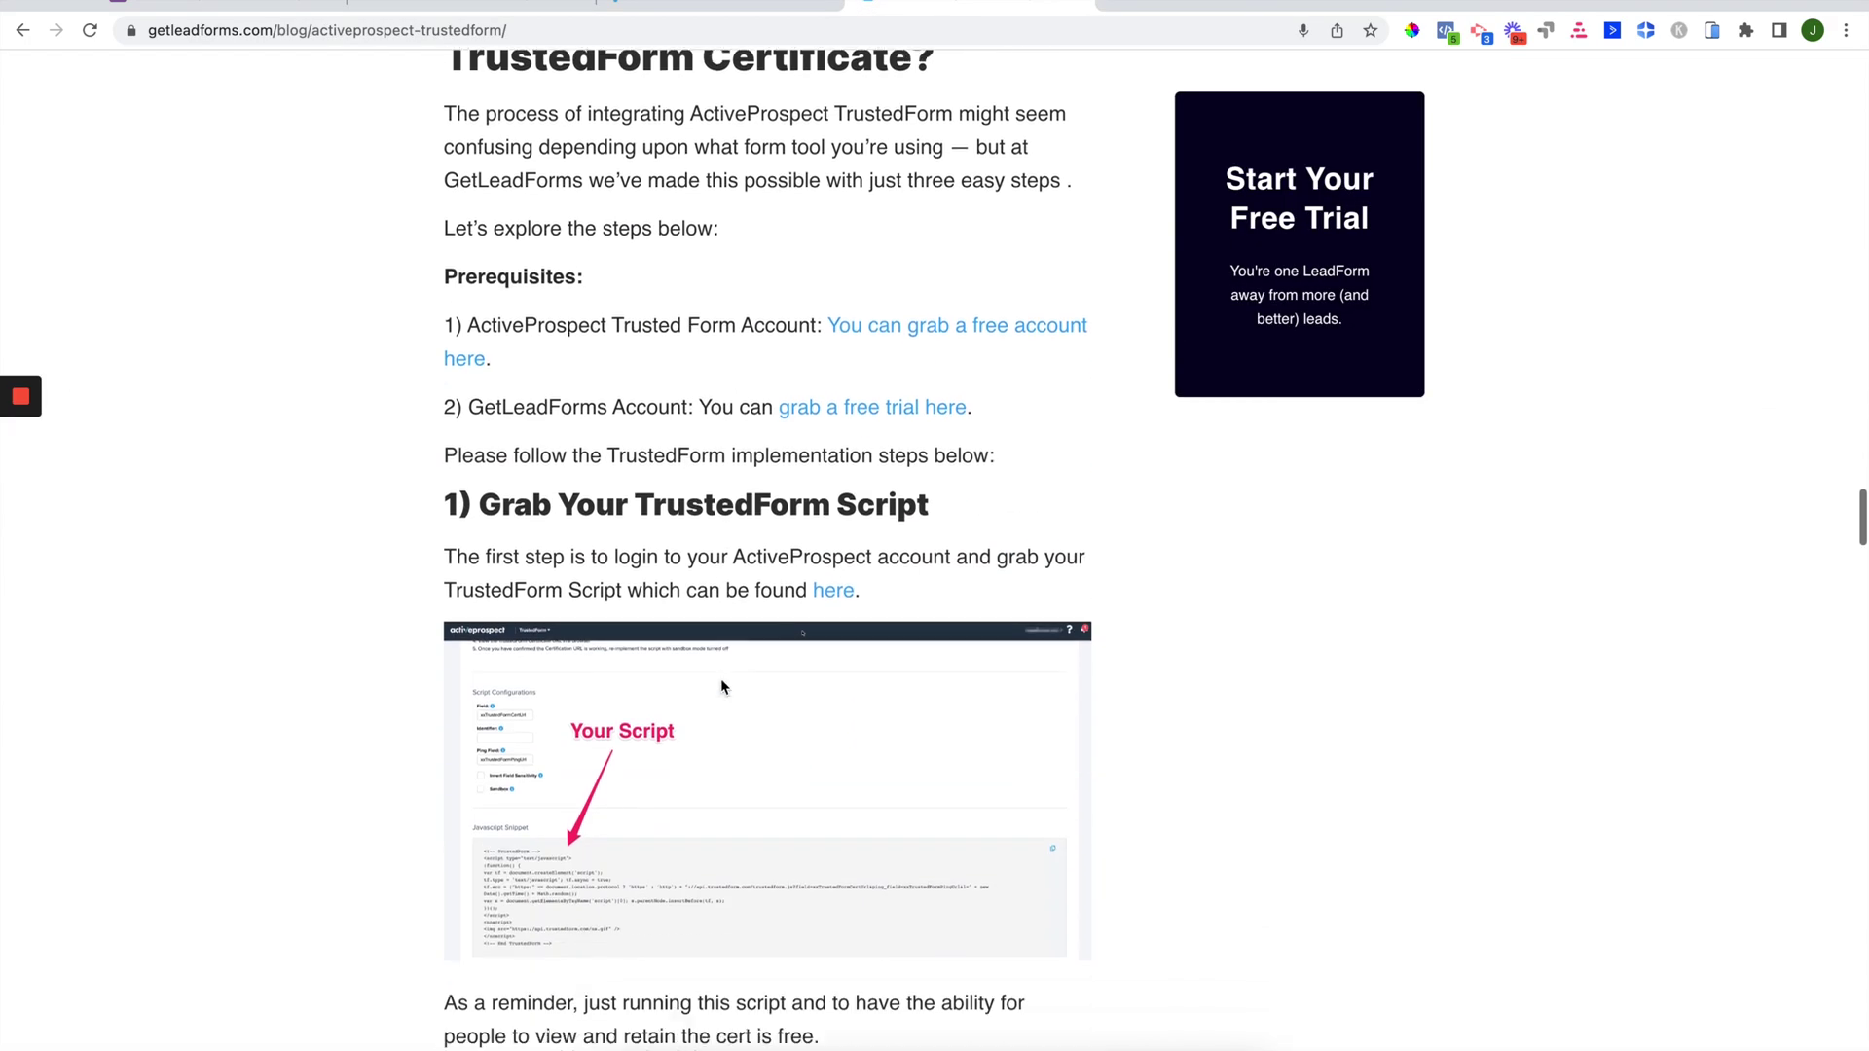
{"action": "scroll", "coordinate": [721, 686], "scroll_direction": "down", "scroll_amount": 18}
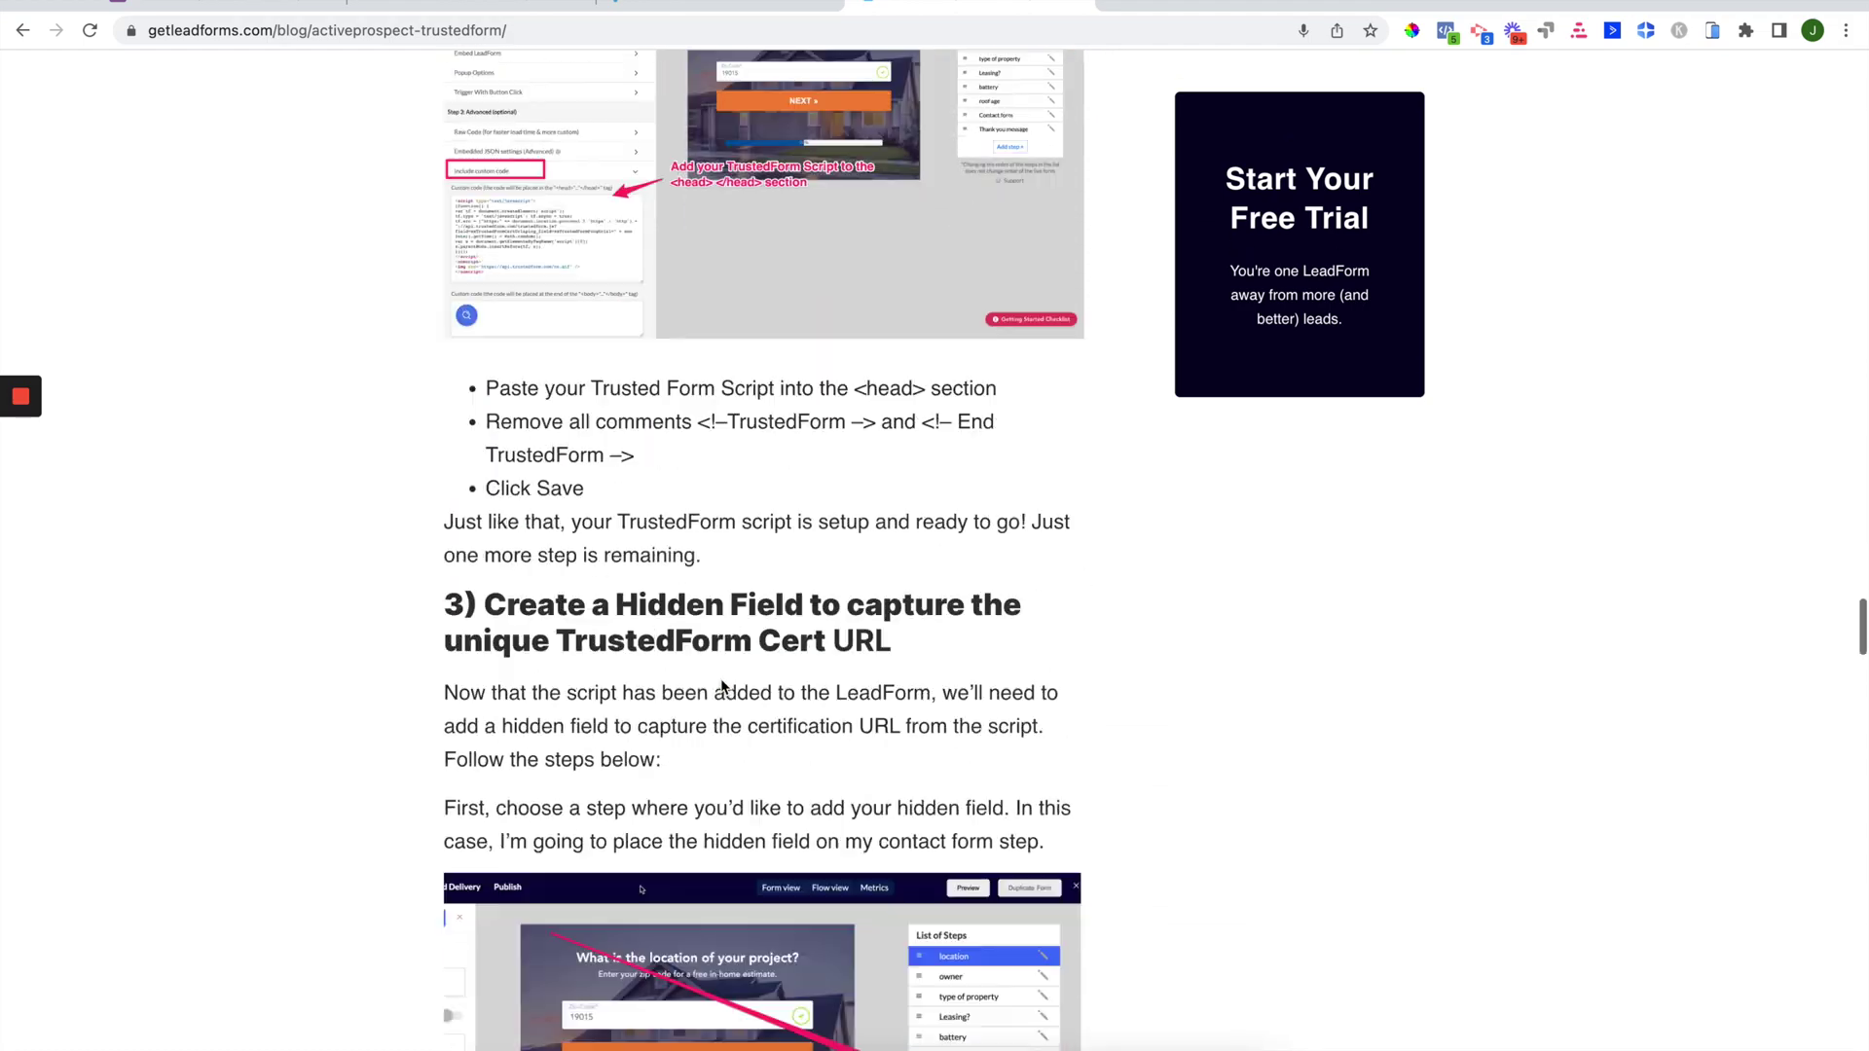
{"action": "scroll", "coordinate": [722, 686], "scroll_direction": "down", "scroll_amount": 20}
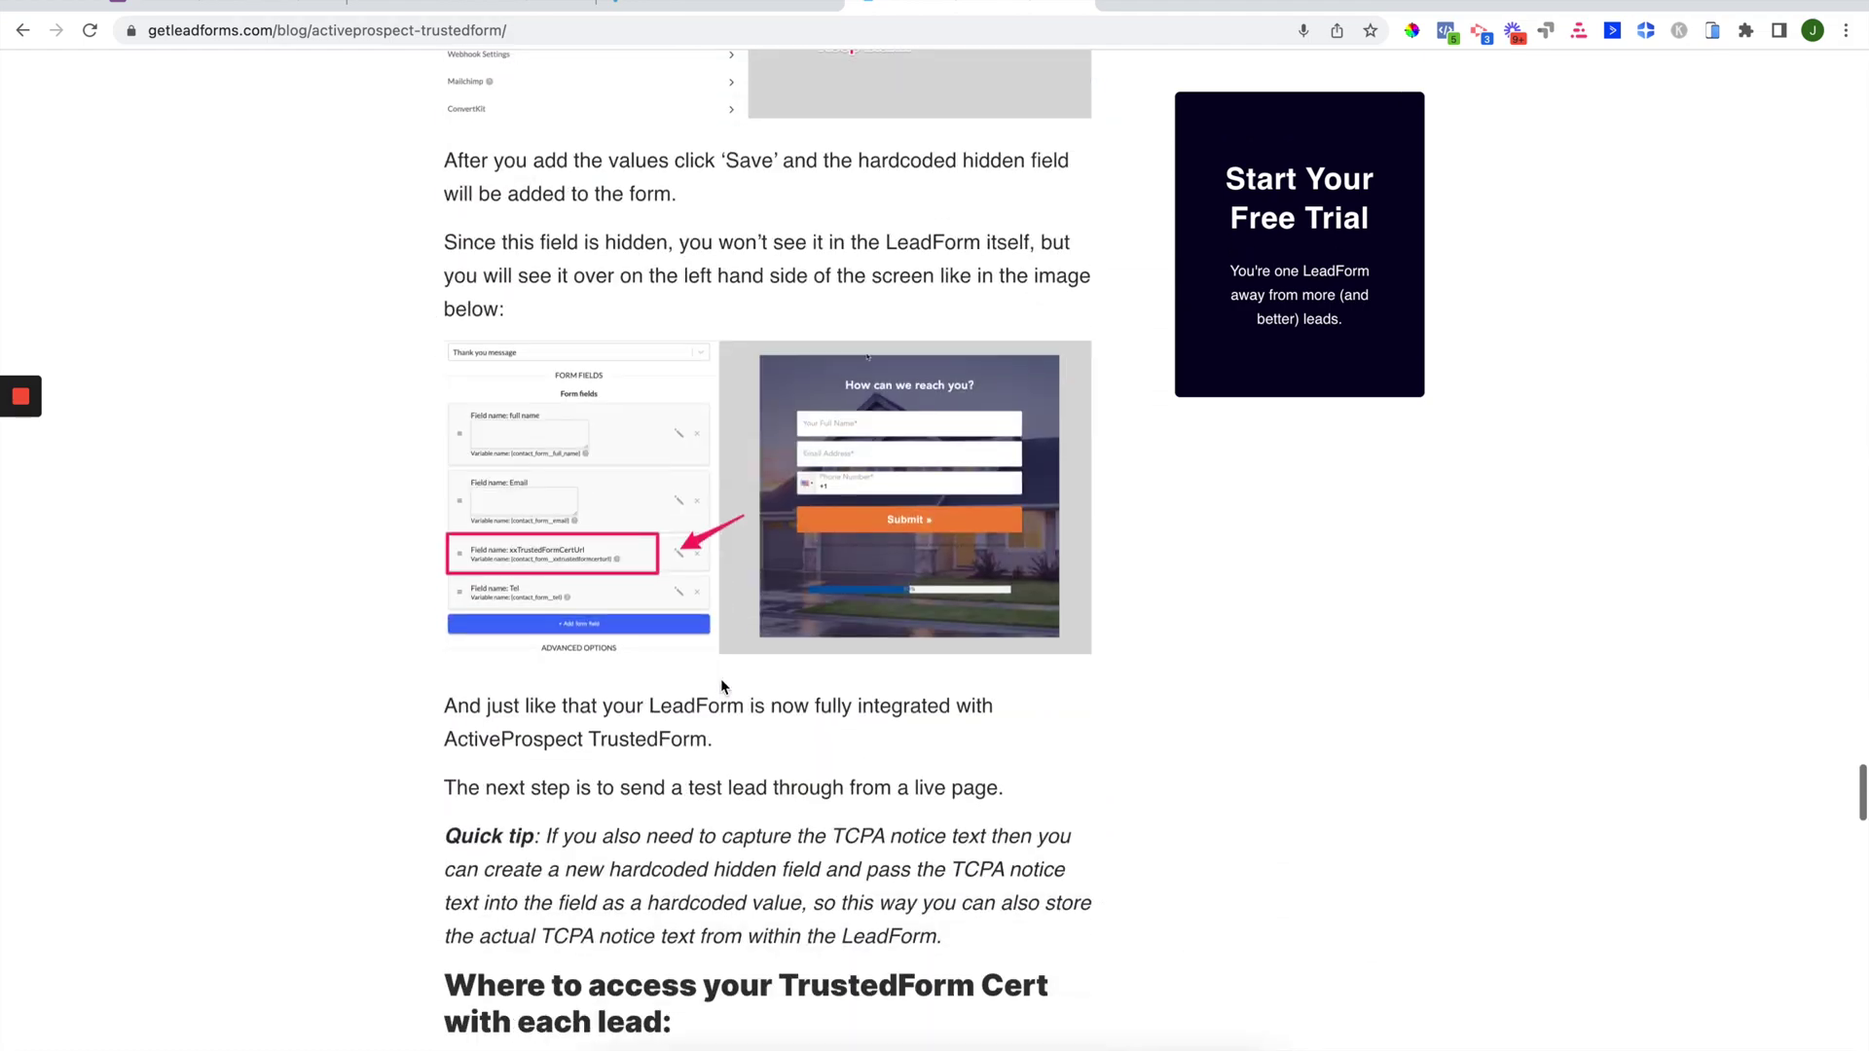
{"action": "scroll", "coordinate": [722, 687], "scroll_direction": "down", "scroll_amount": 3}
{"action": "scroll", "coordinate": [721, 683], "scroll_direction": "up", "scroll_amount": 3}
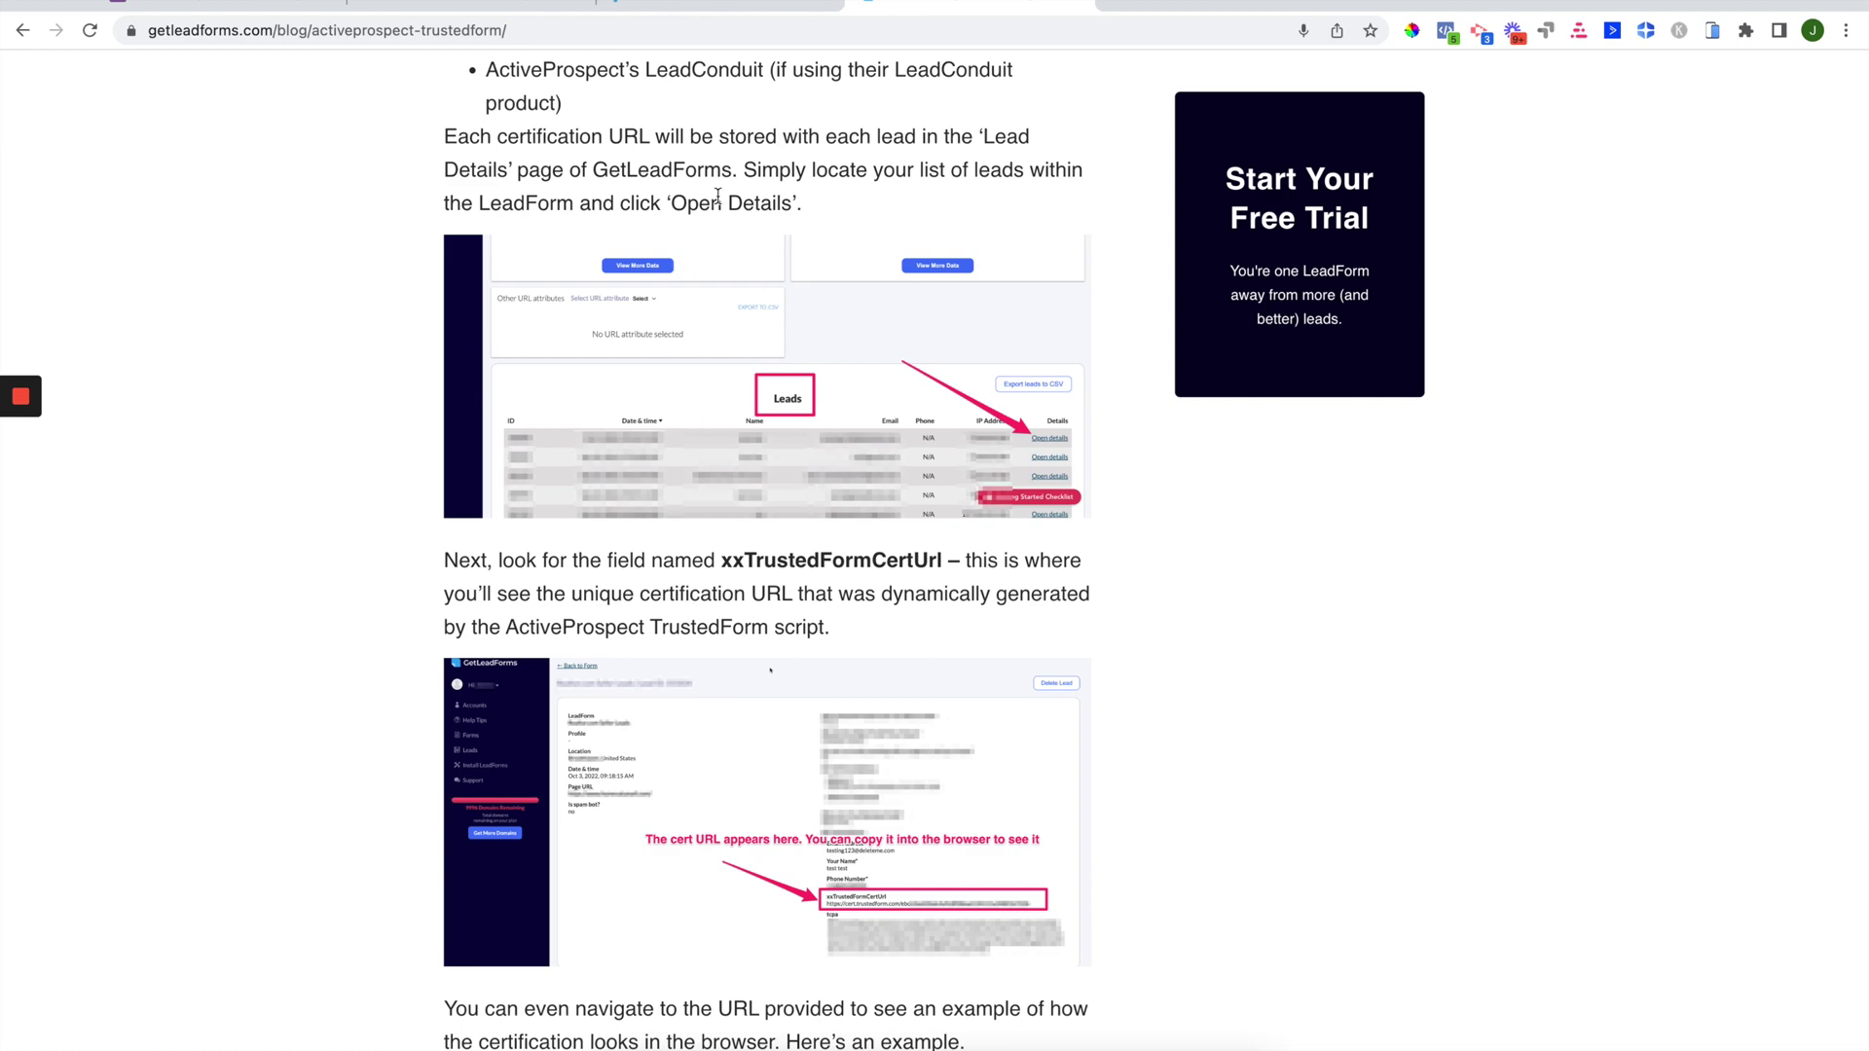
{"action": "left_click", "coordinate": [472, 6]}
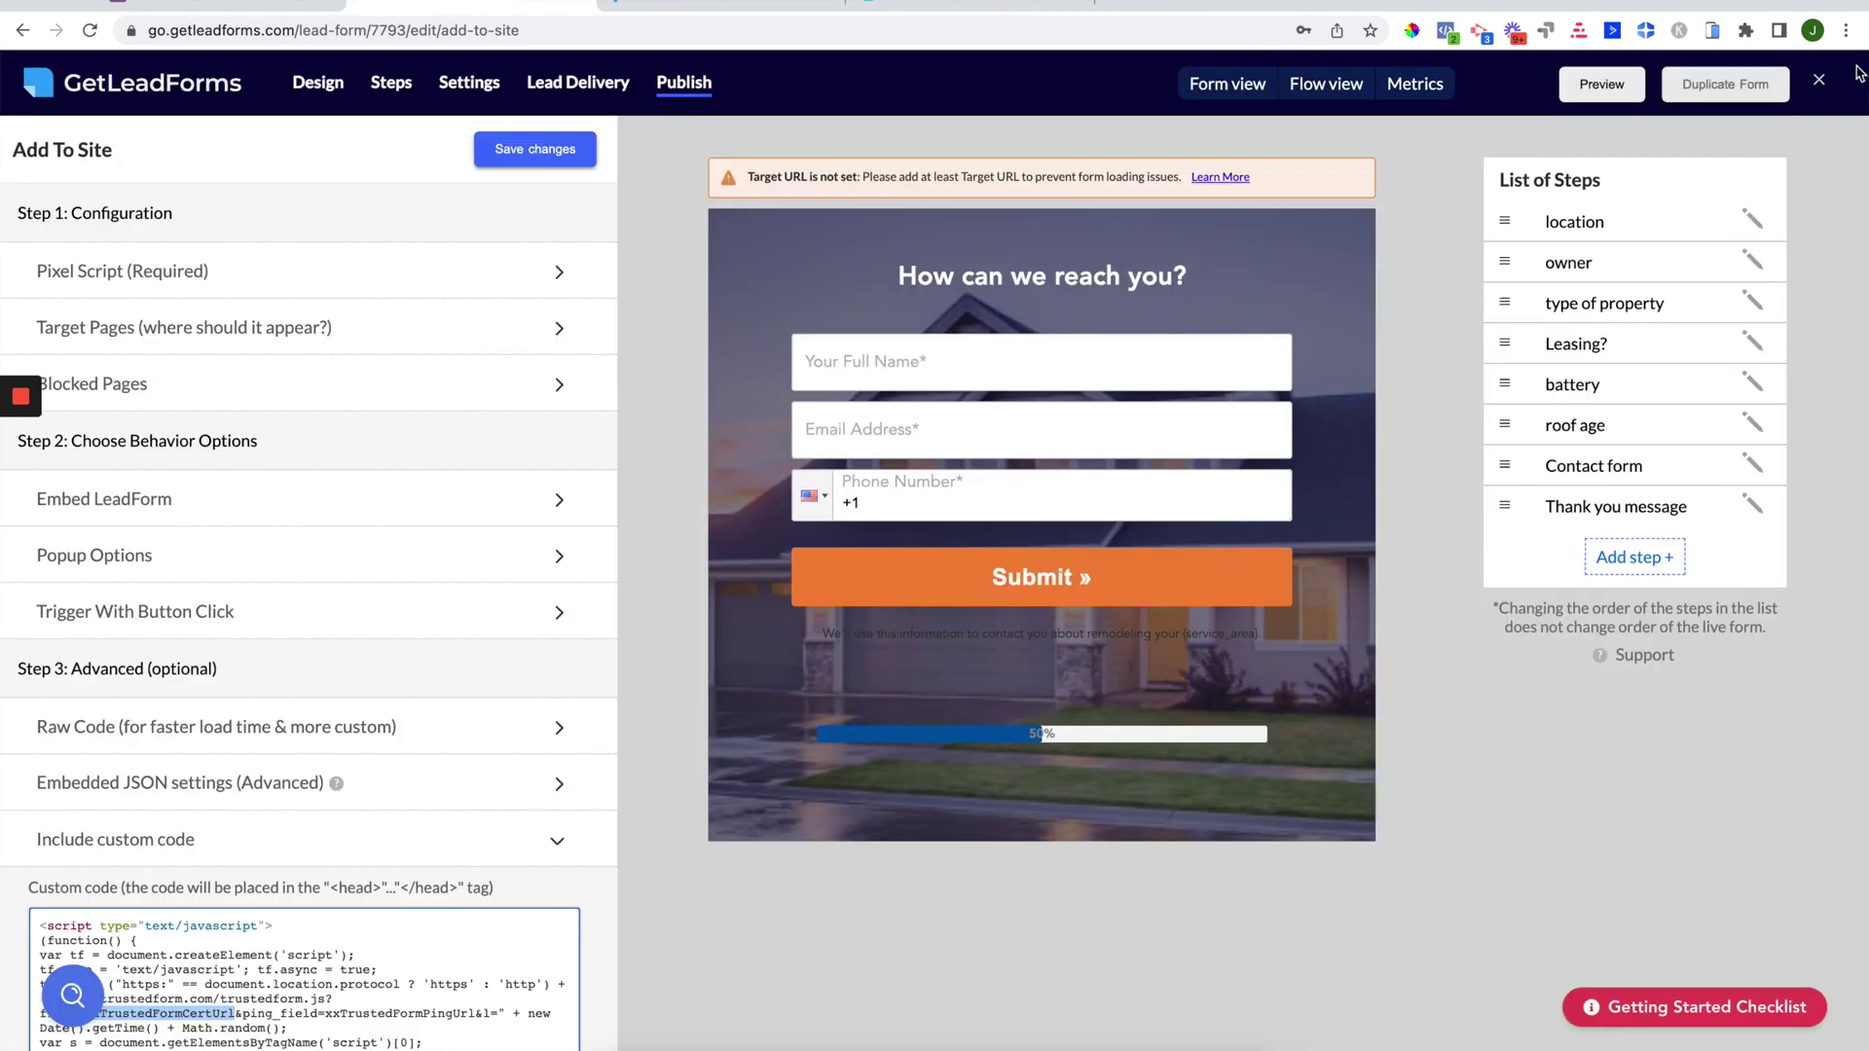
Close the form editor, glance over the empty Leads table, and return to the blog tab.
{"action": "left_click", "coordinate": [1818, 81]}
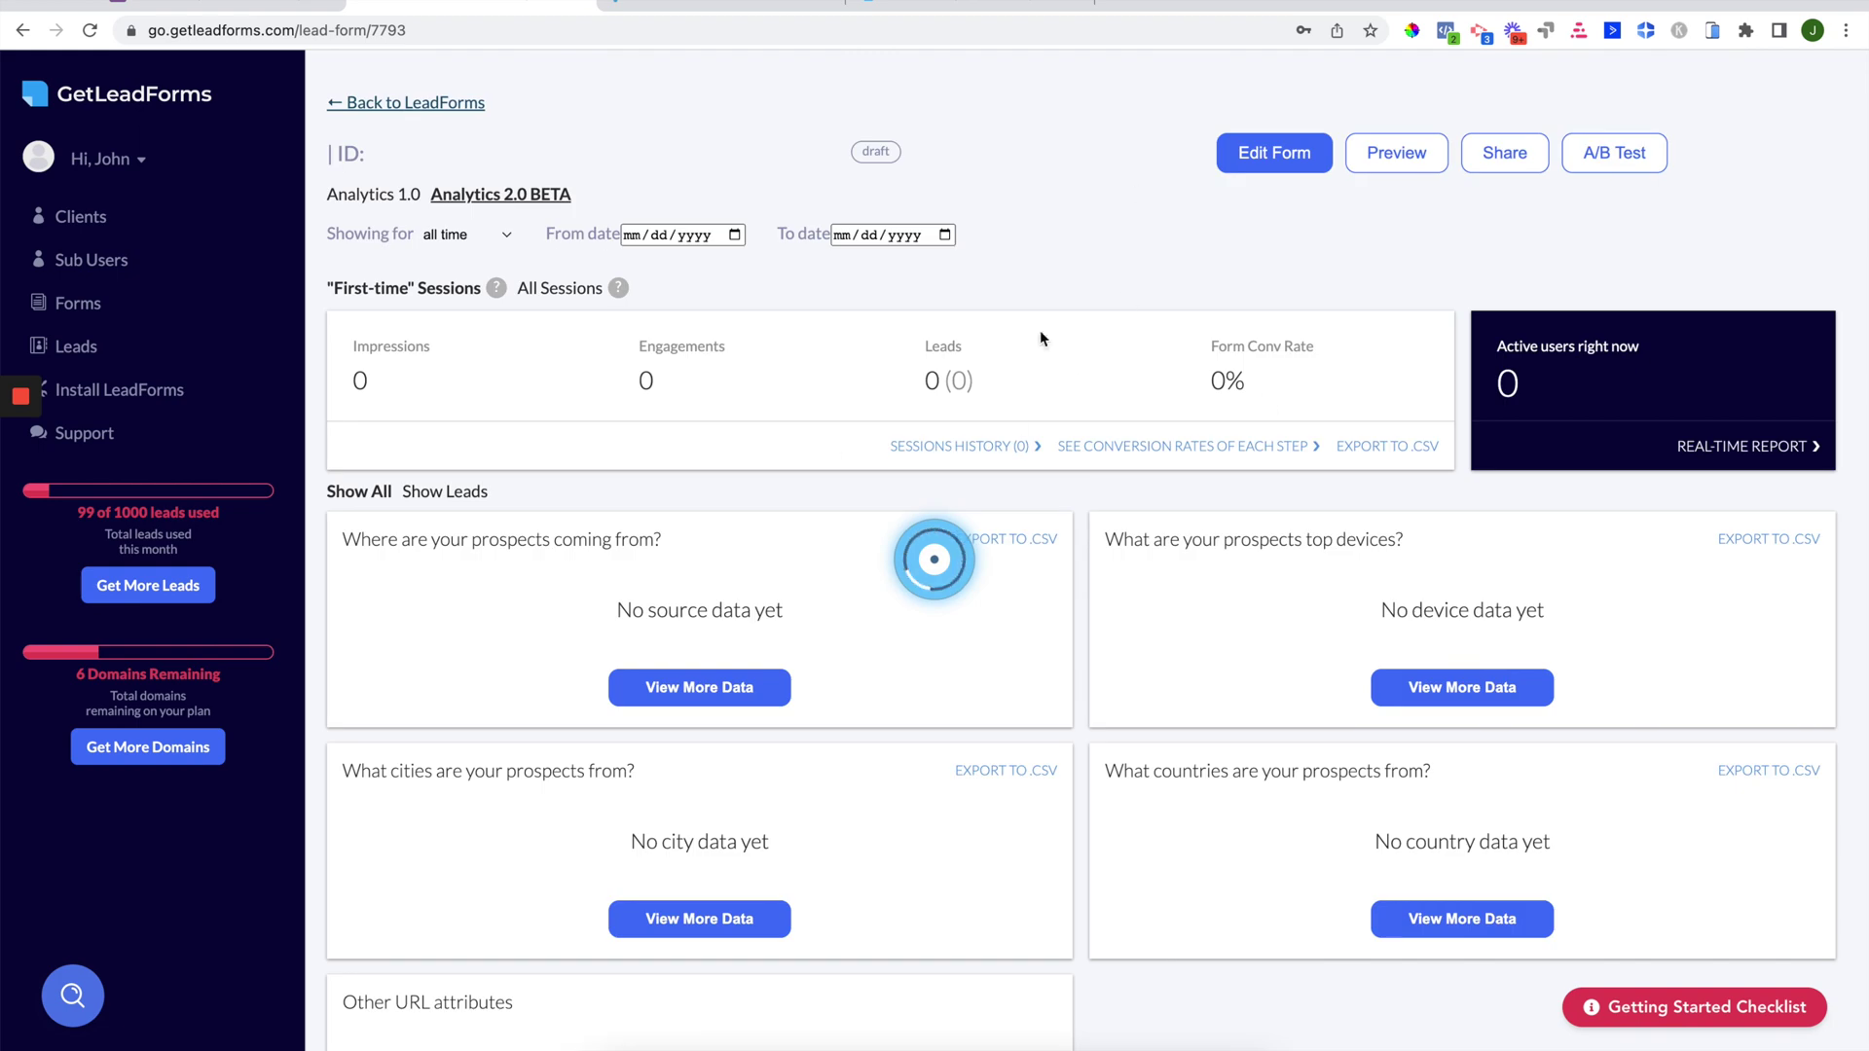
{"action": "scroll", "coordinate": [1214, 450], "scroll_direction": "down", "scroll_amount": 4}
{"action": "scroll", "coordinate": [1168, 876], "scroll_direction": "up", "scroll_amount": 1}
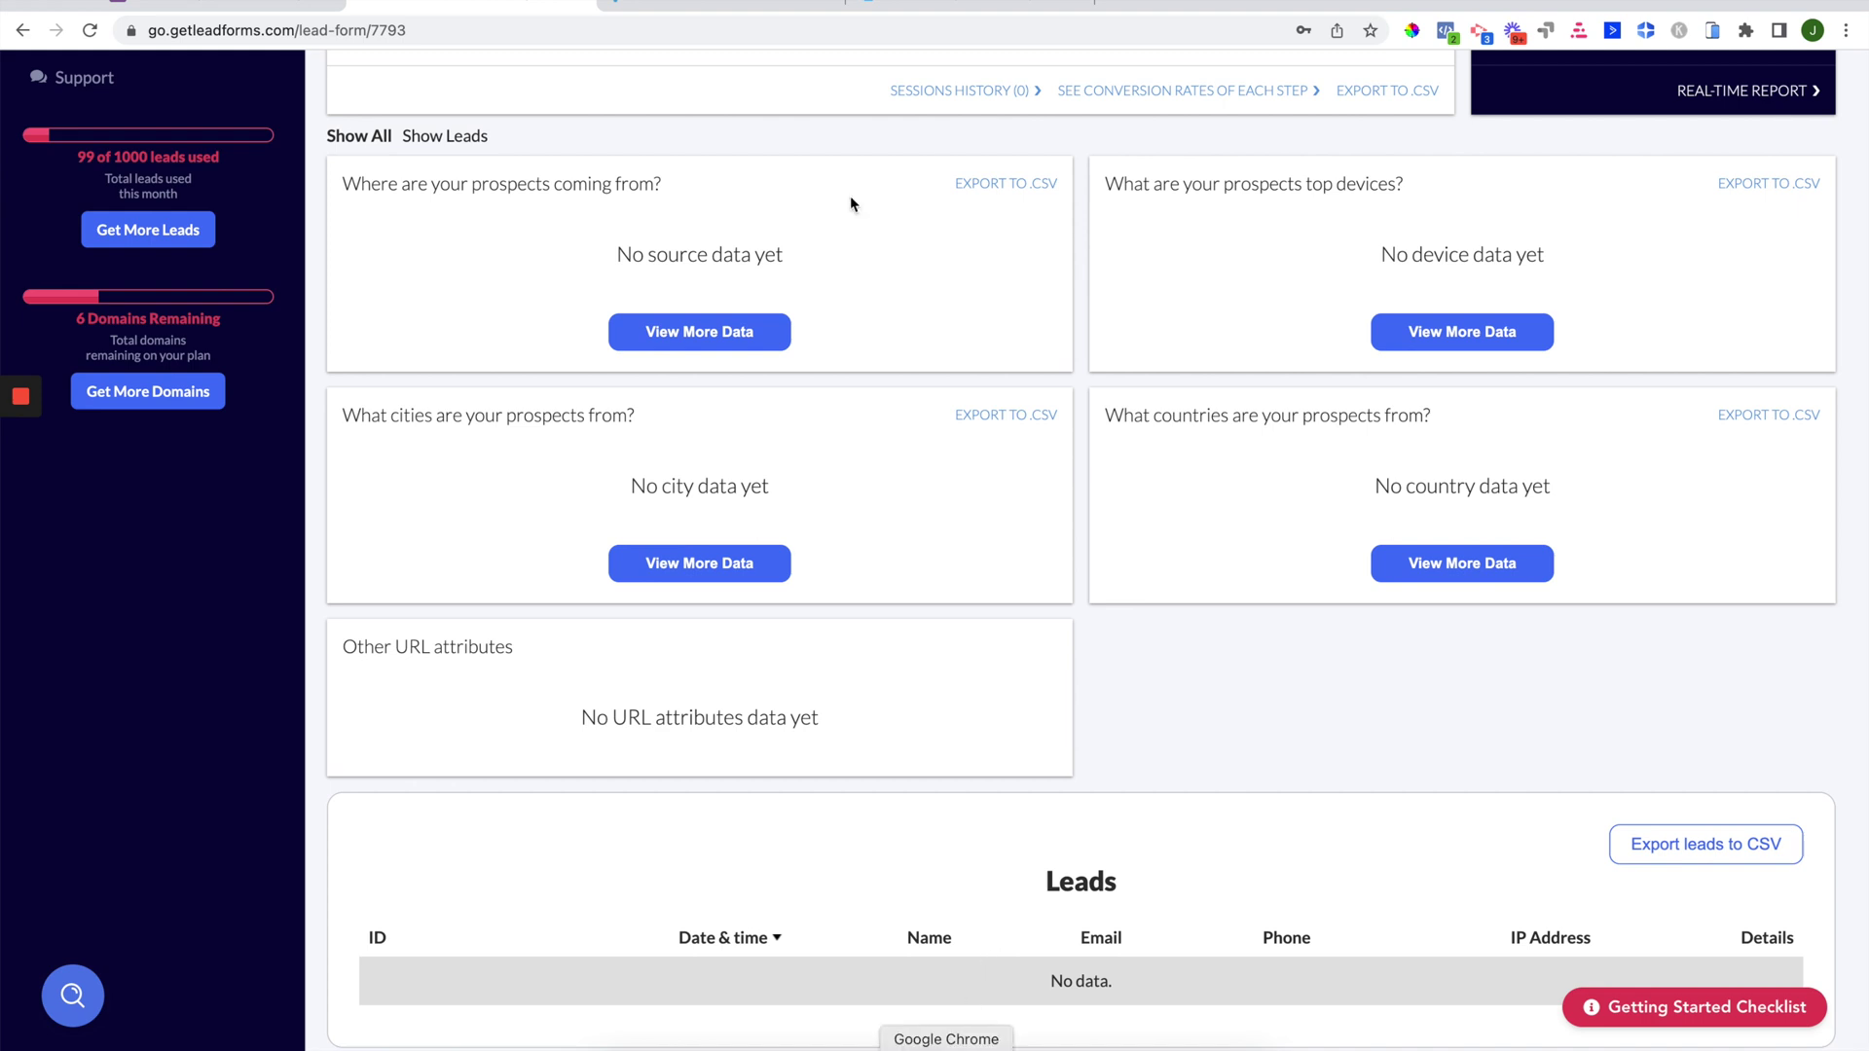
{"action": "left_click", "coordinate": [913, 8]}
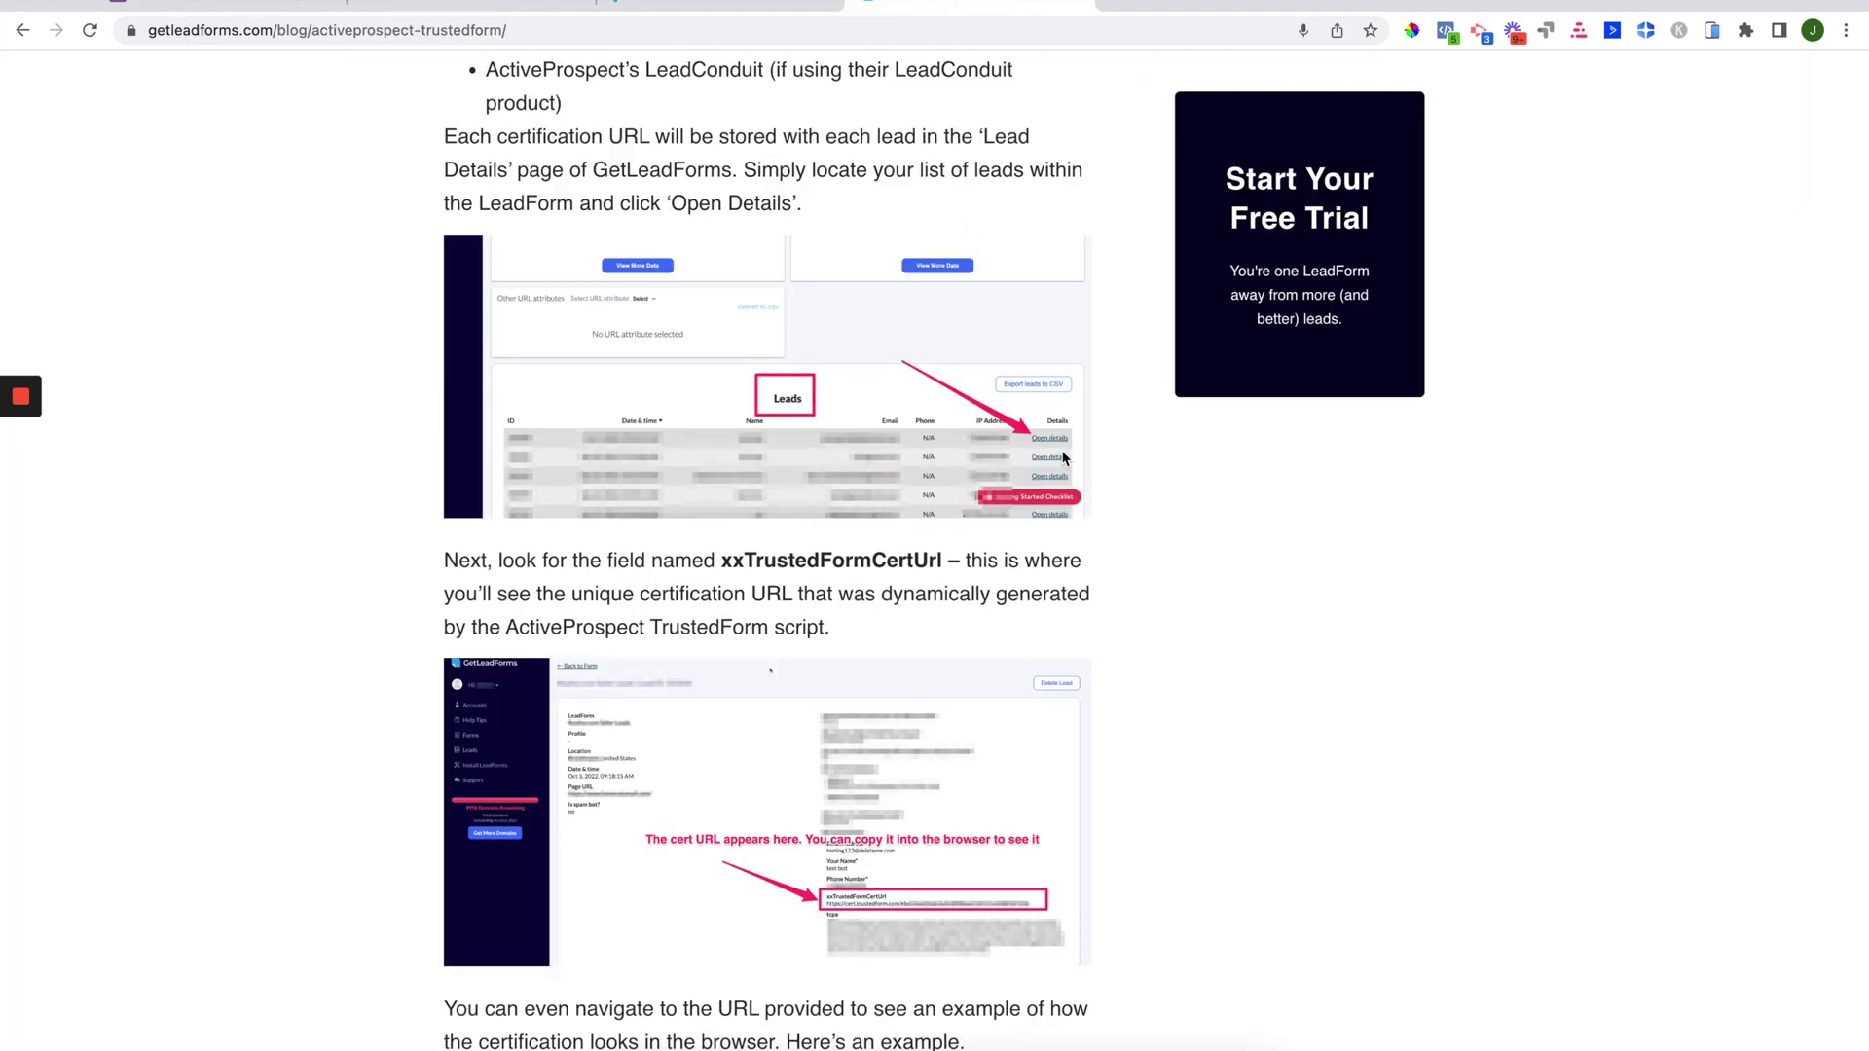
Read the blog's lead details and certificate sections, then return to the Solar Energy Inspired Template dashboard.
{"action": "scroll", "coordinate": [1040, 786], "scroll_direction": "down", "scroll_amount": 2}
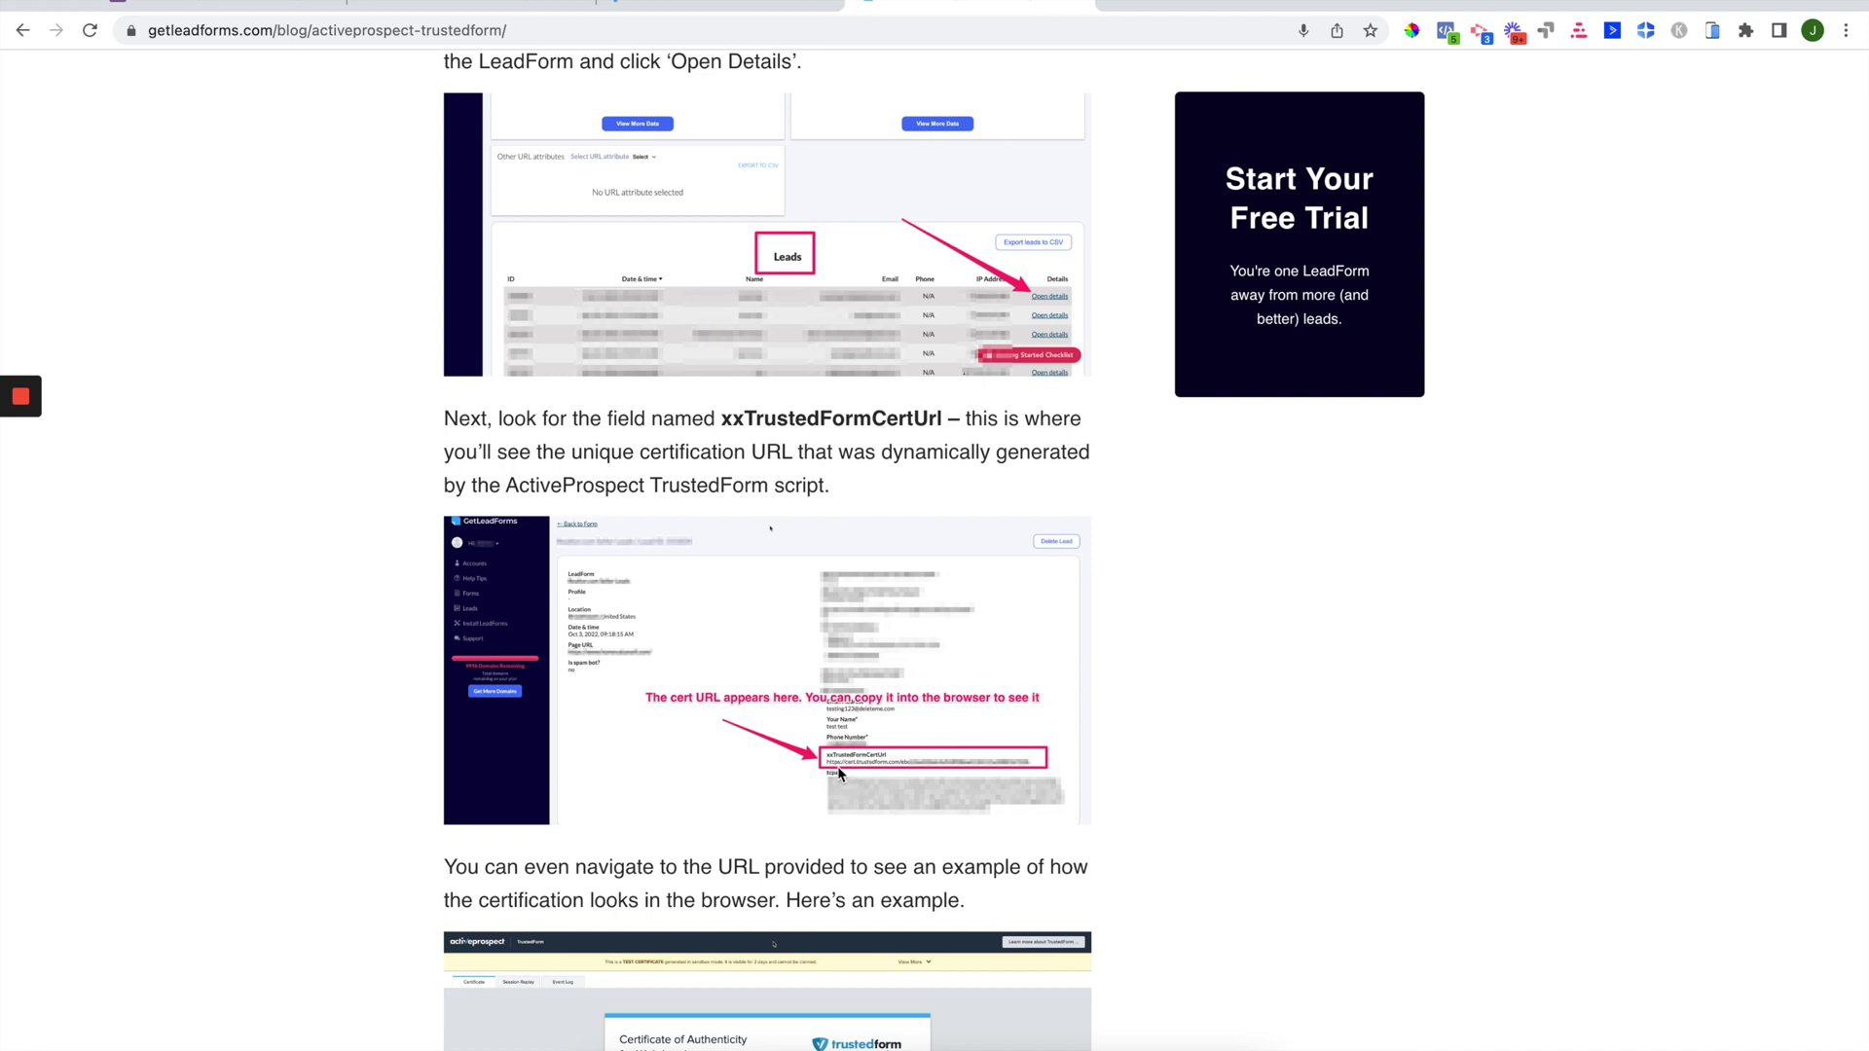
{"action": "scroll", "coordinate": [853, 788], "scroll_direction": "down", "scroll_amount": 4}
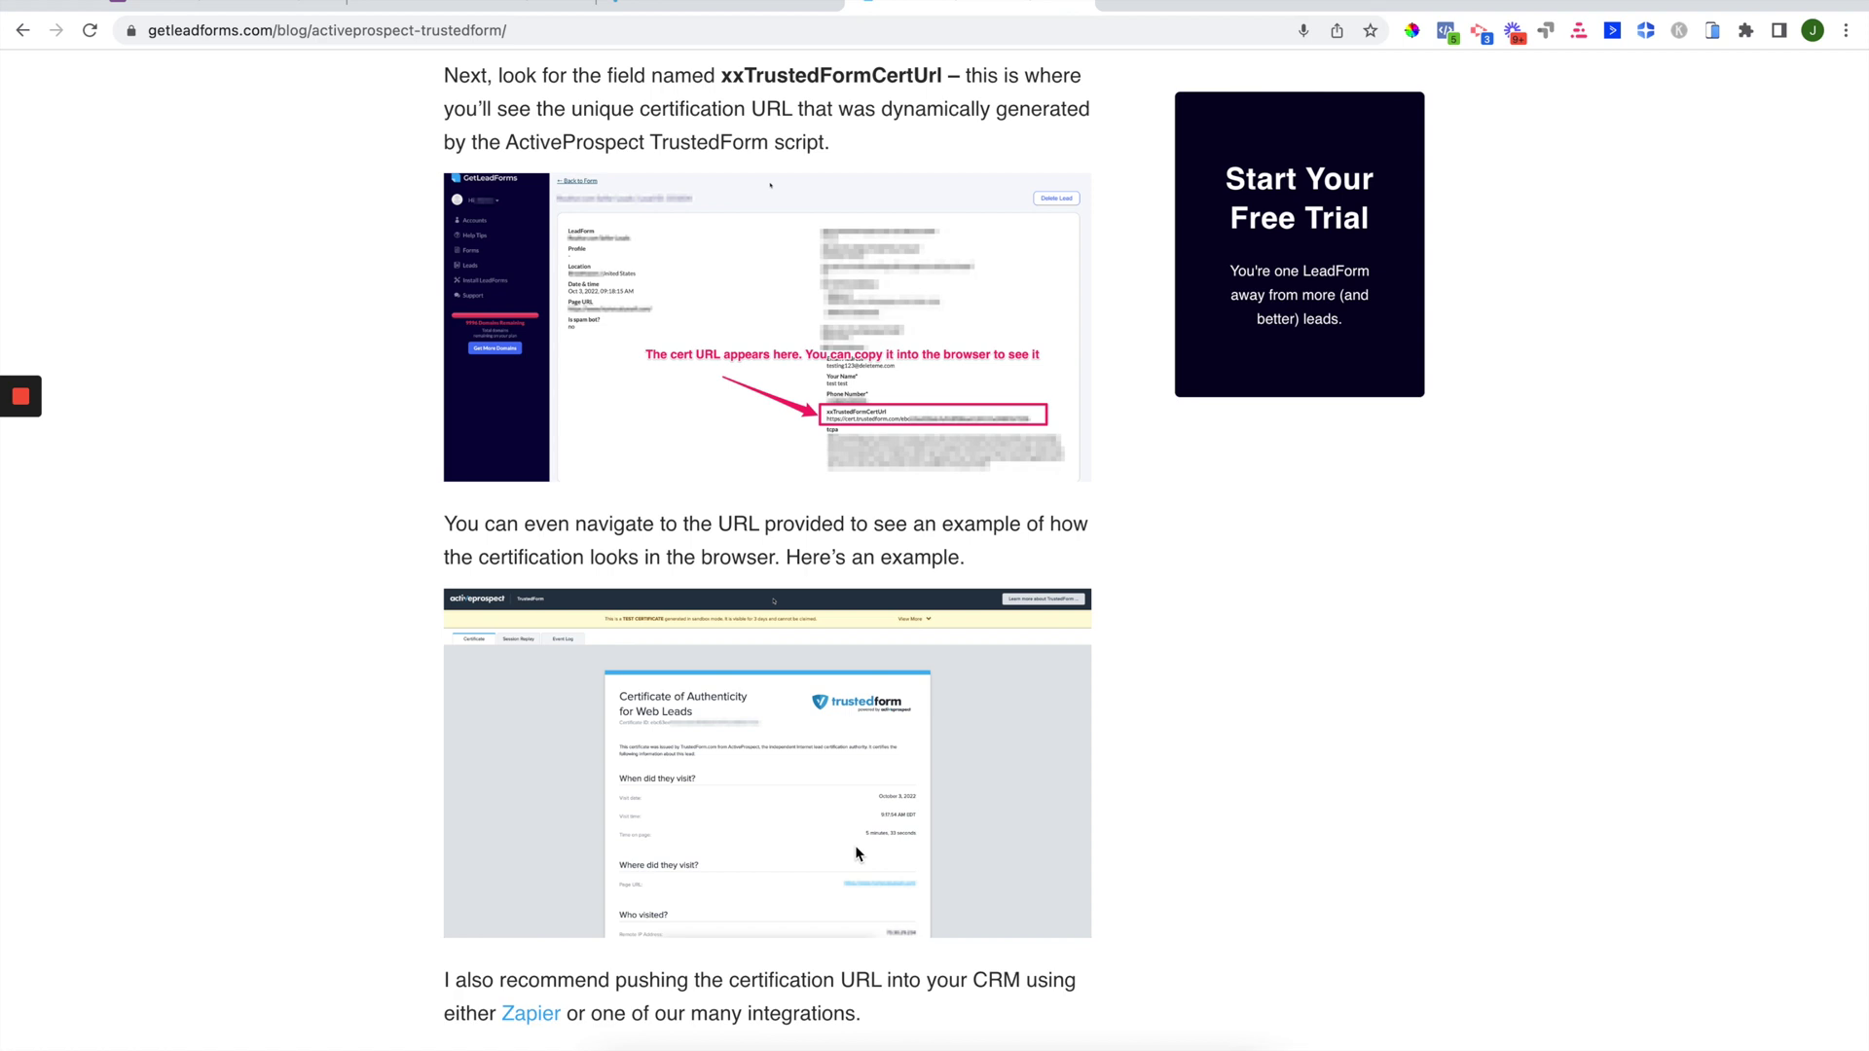
{"action": "scroll", "coordinate": [856, 852], "scroll_direction": "down", "scroll_amount": 1}
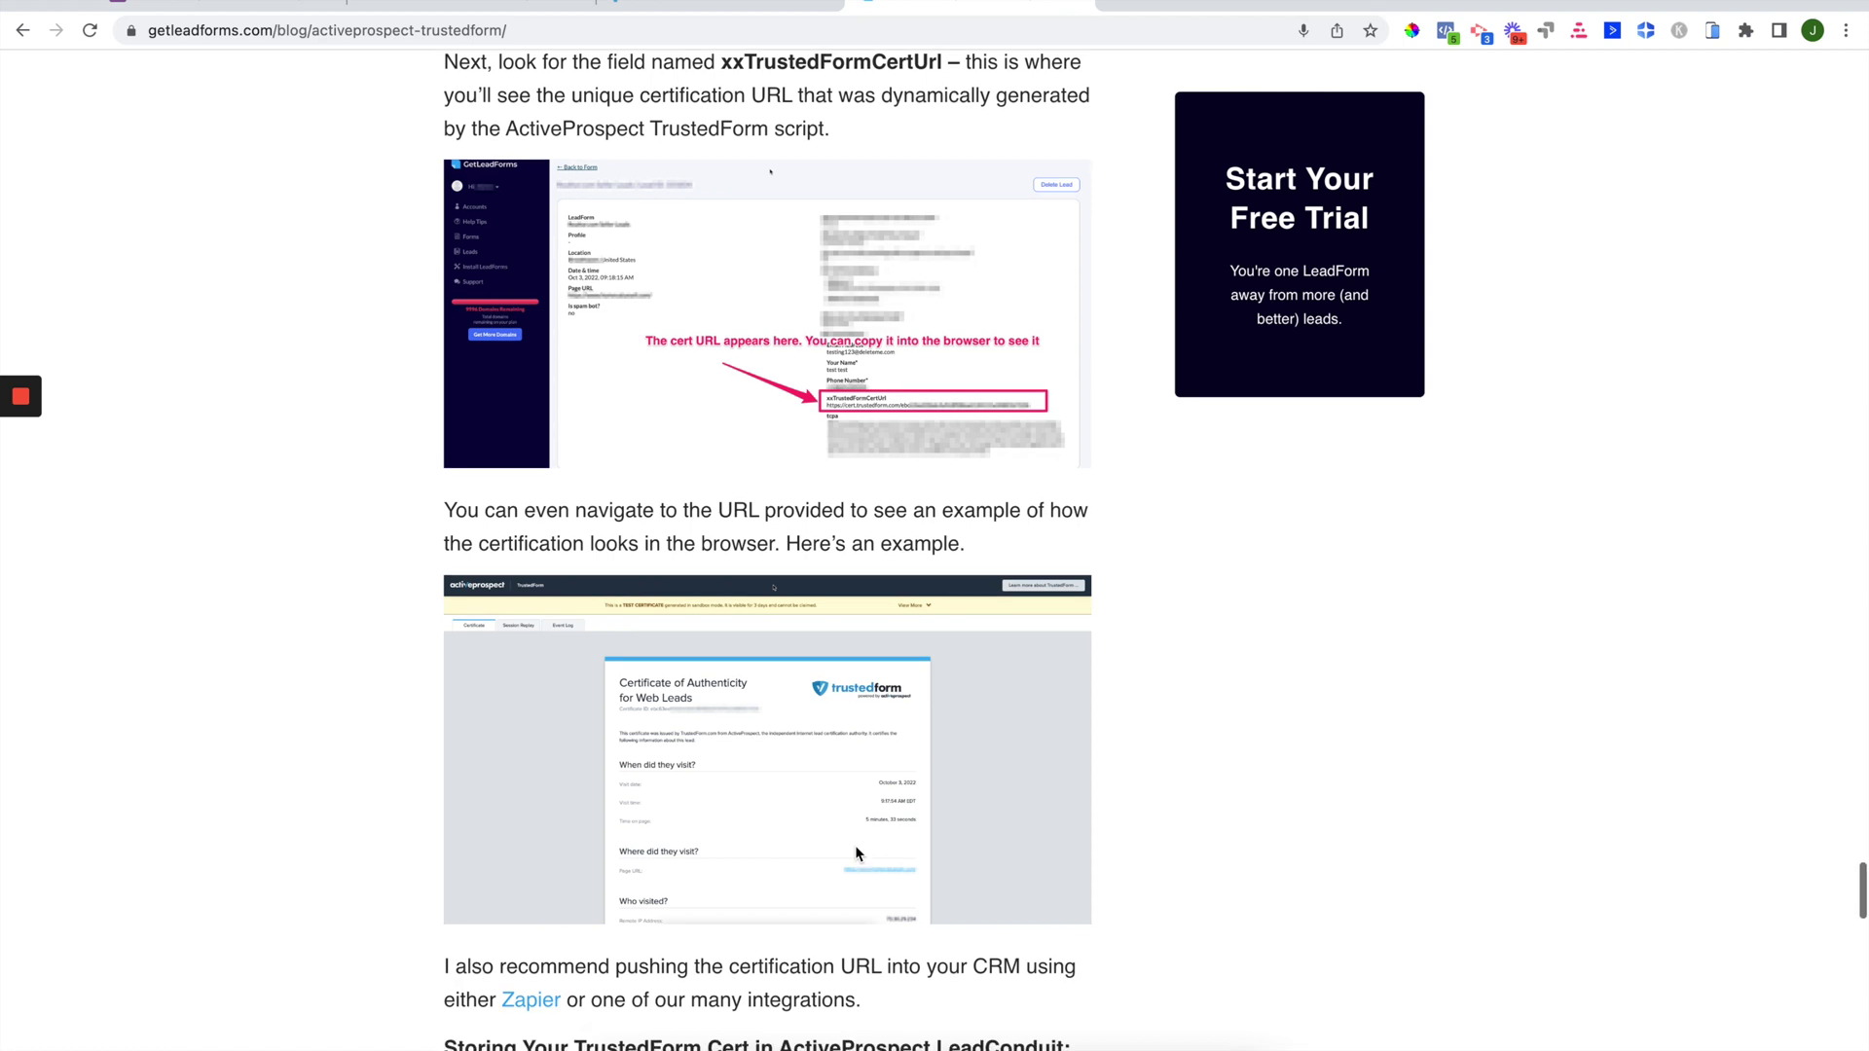
{"action": "scroll", "coordinate": [857, 852], "scroll_direction": "down", "scroll_amount": 1}
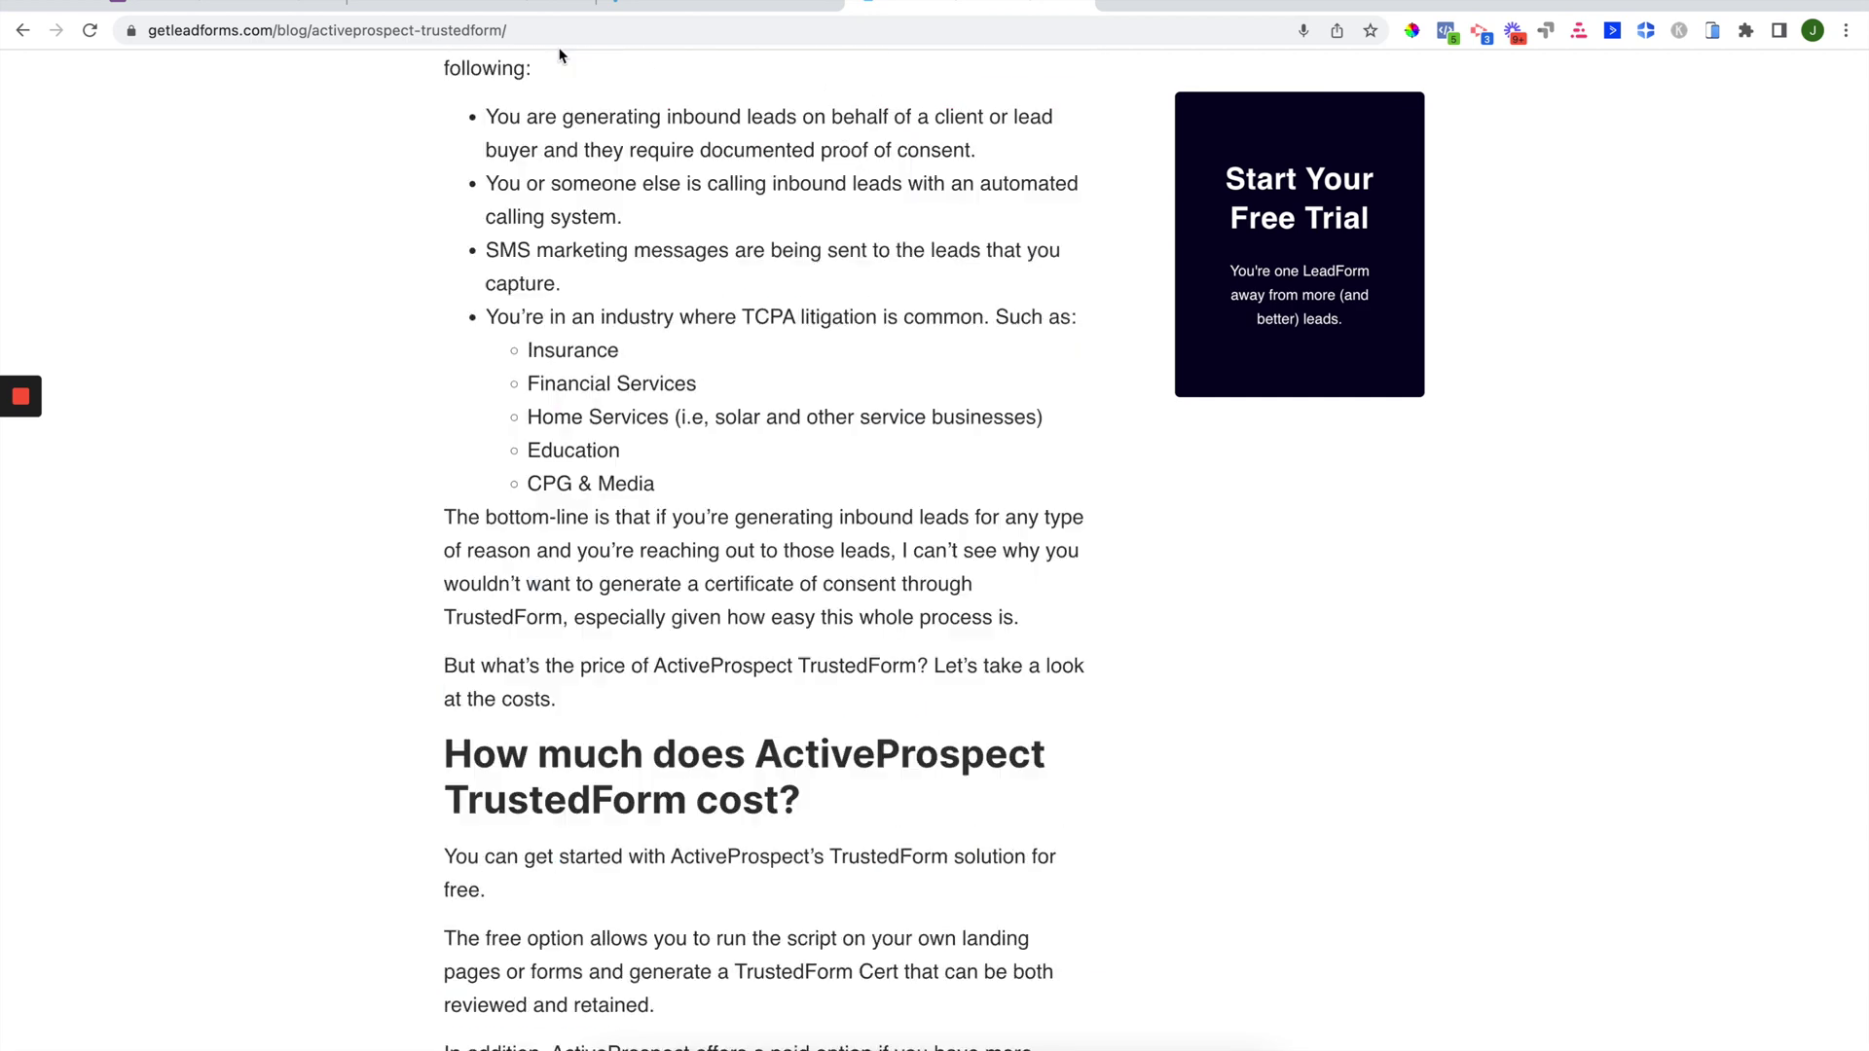
{"action": "left_click", "coordinate": [484, 6]}
{"action": "scroll", "coordinate": [647, 275], "scroll_direction": "up", "scroll_amount": 5}
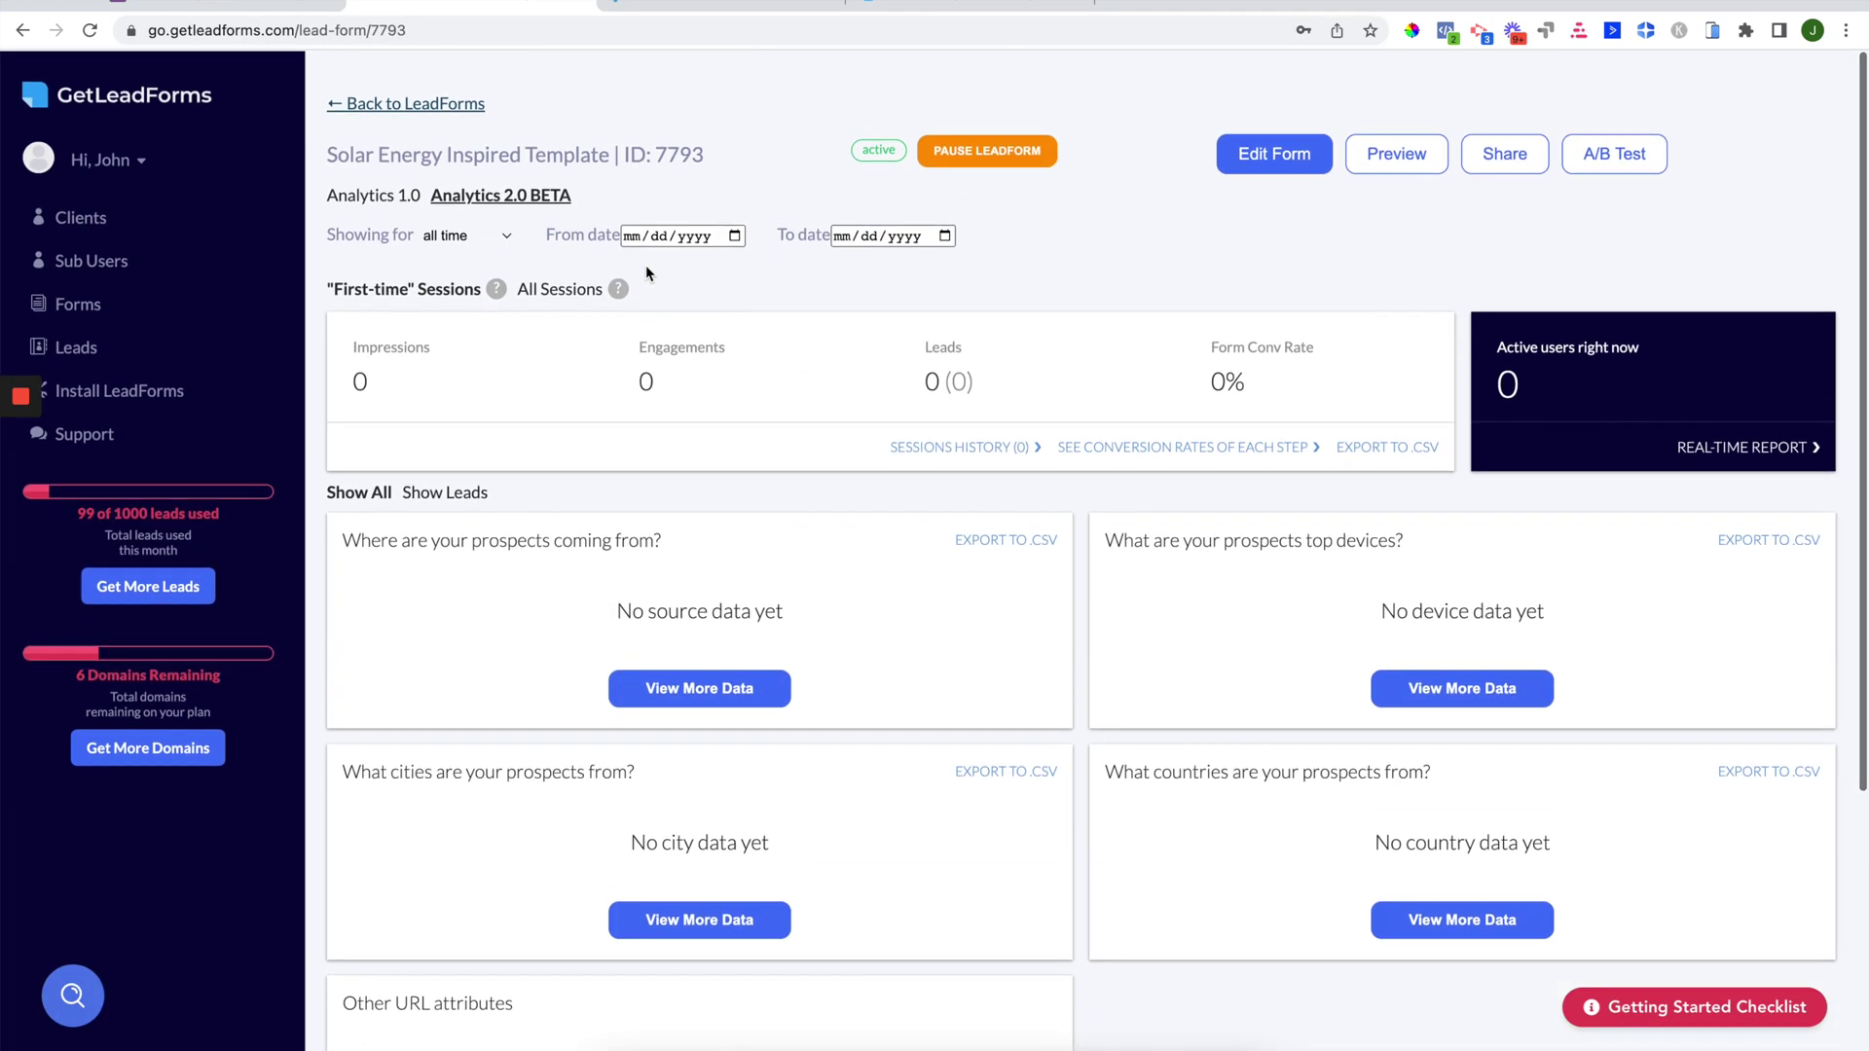
Open Edit Form, then Publish, expand Include custom code, and highlight xxTrustedFormCertUrl.
{"action": "left_click", "coordinate": [1233, 176]}
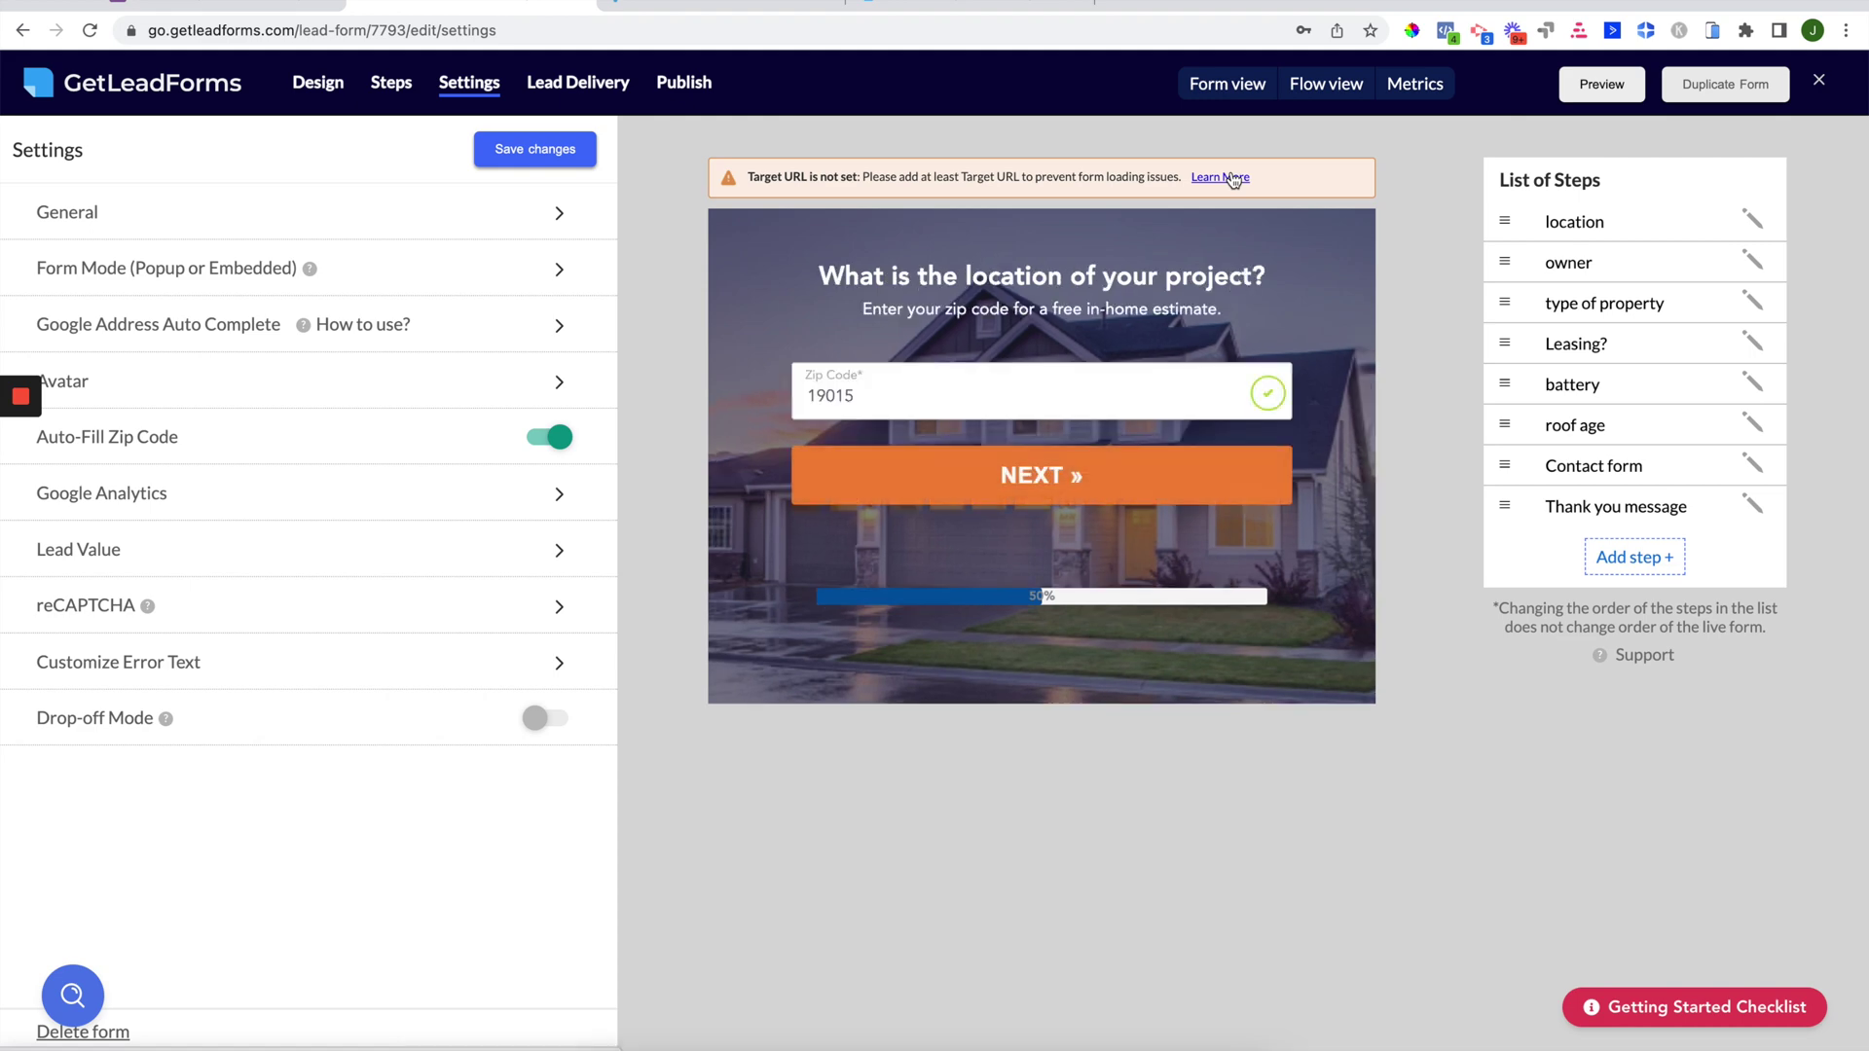
{"action": "left_click", "coordinate": [684, 86]}
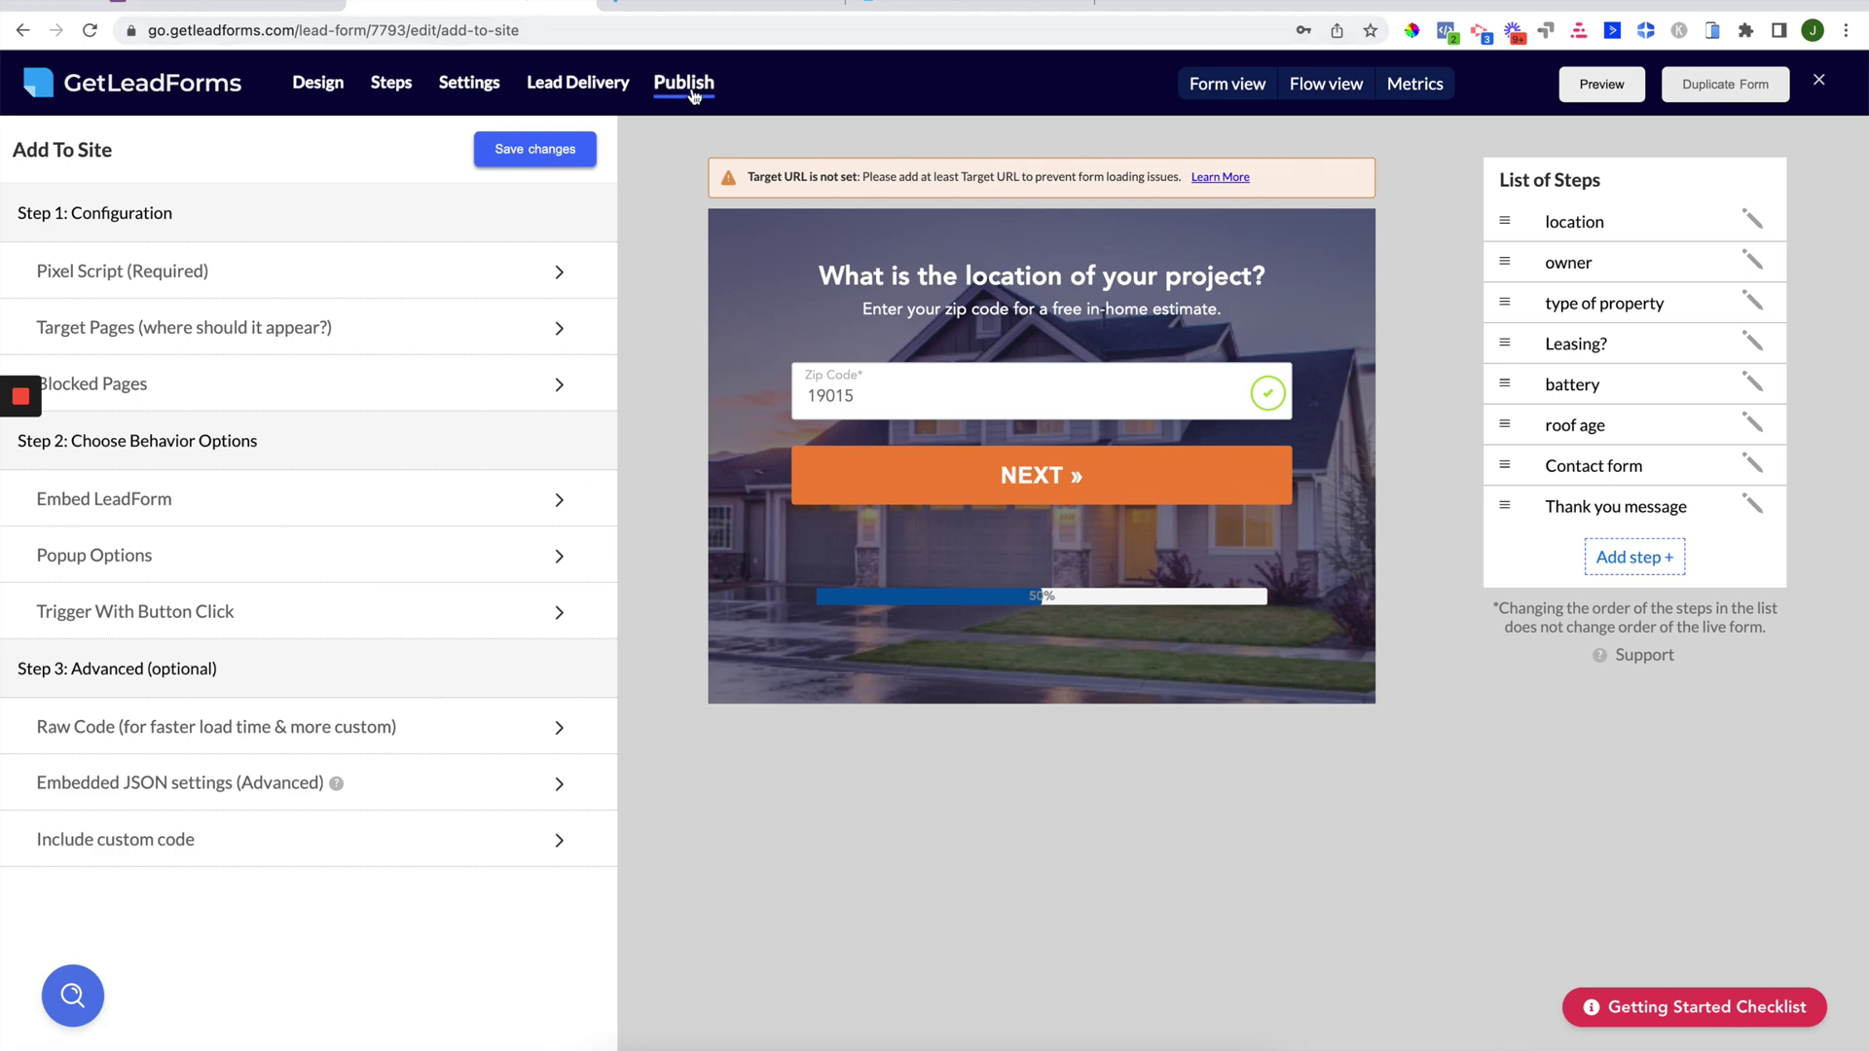
{"action": "left_click", "coordinate": [200, 848]}
{"action": "scroll", "coordinate": [272, 964], "scroll_direction": "down", "scroll_amount": 3}
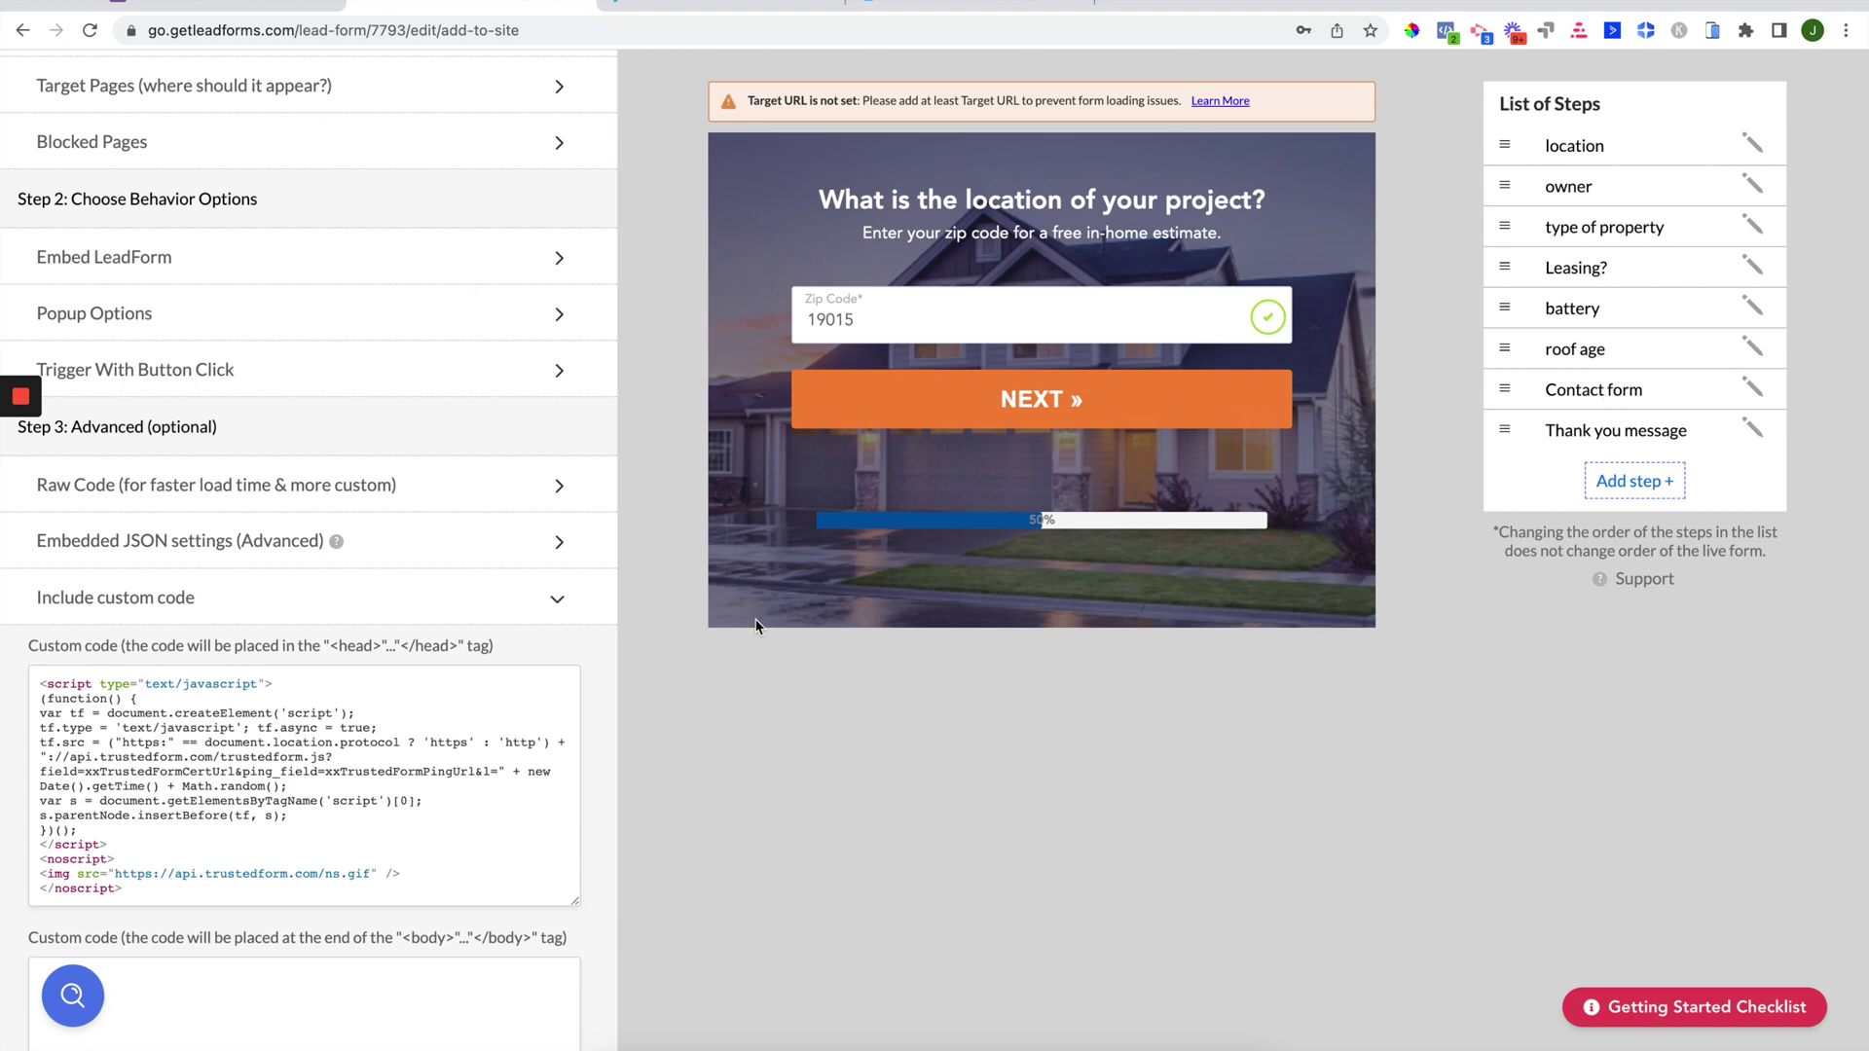
{"action": "left_click_drag", "start_coordinate": [90, 771], "coordinate": [238, 771]}
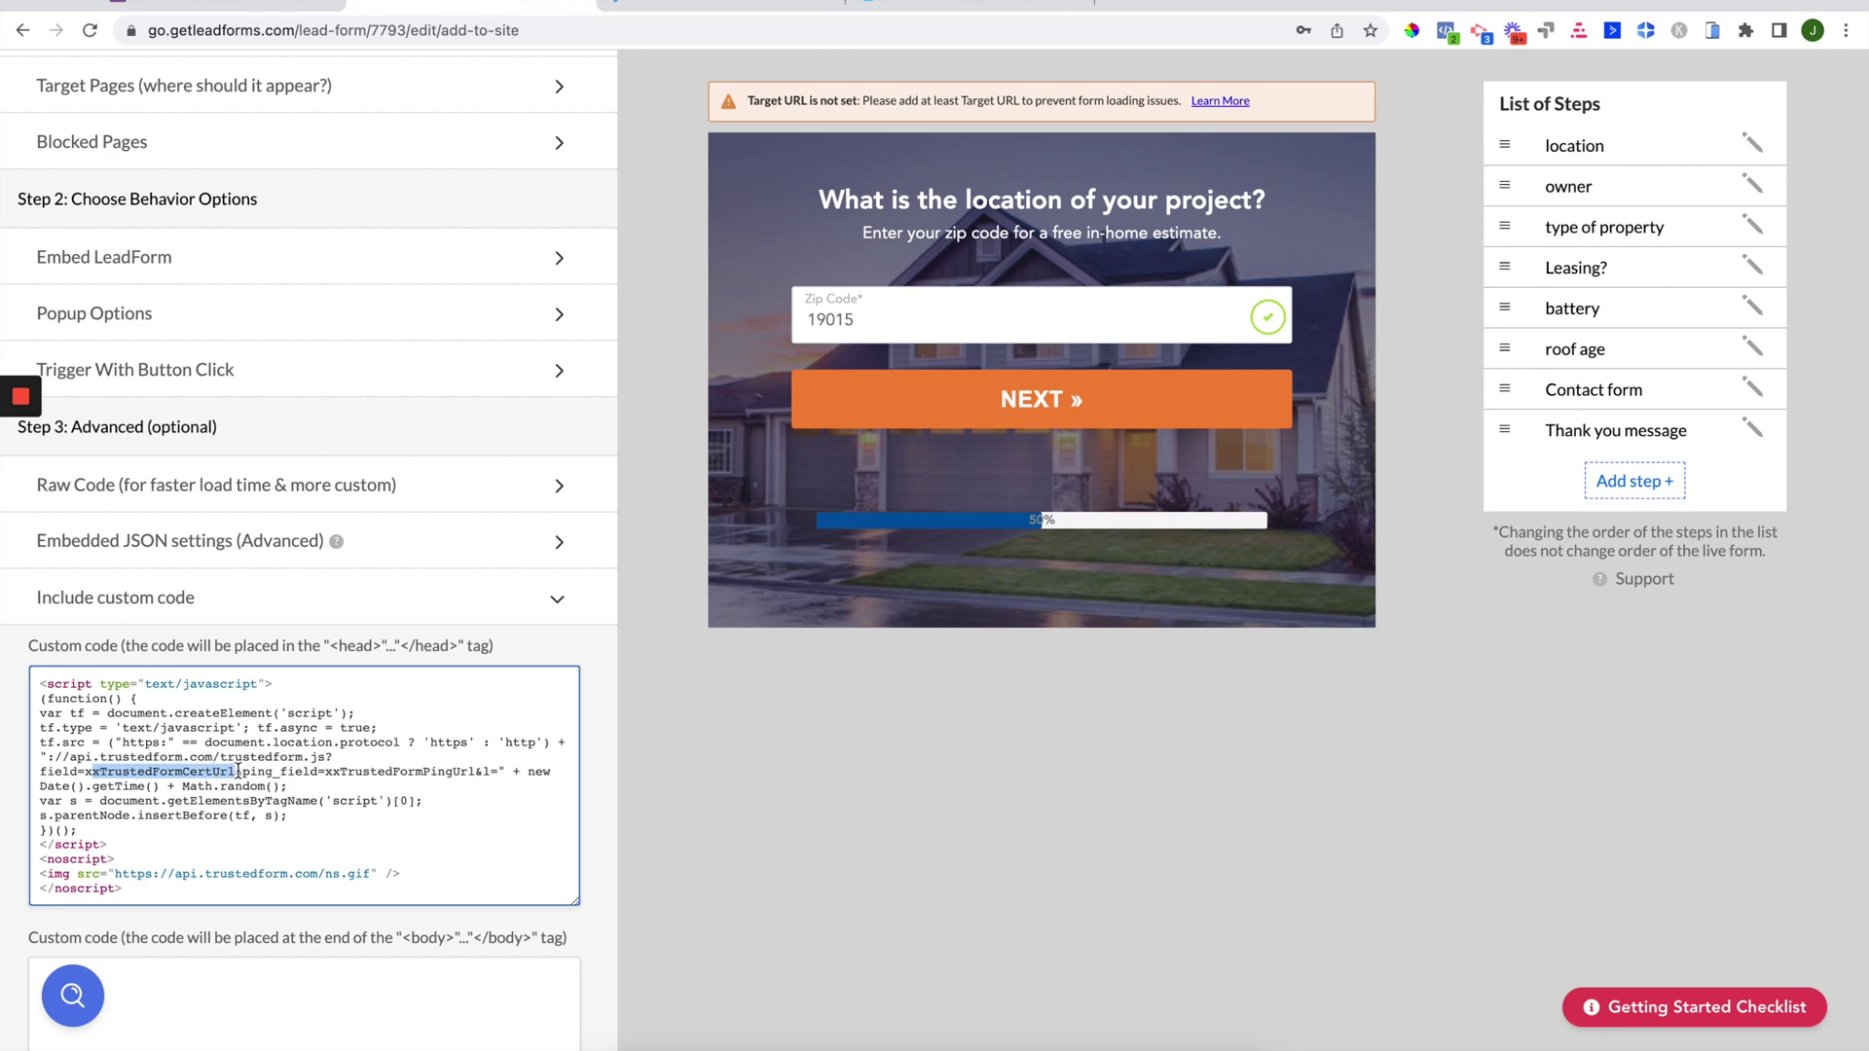